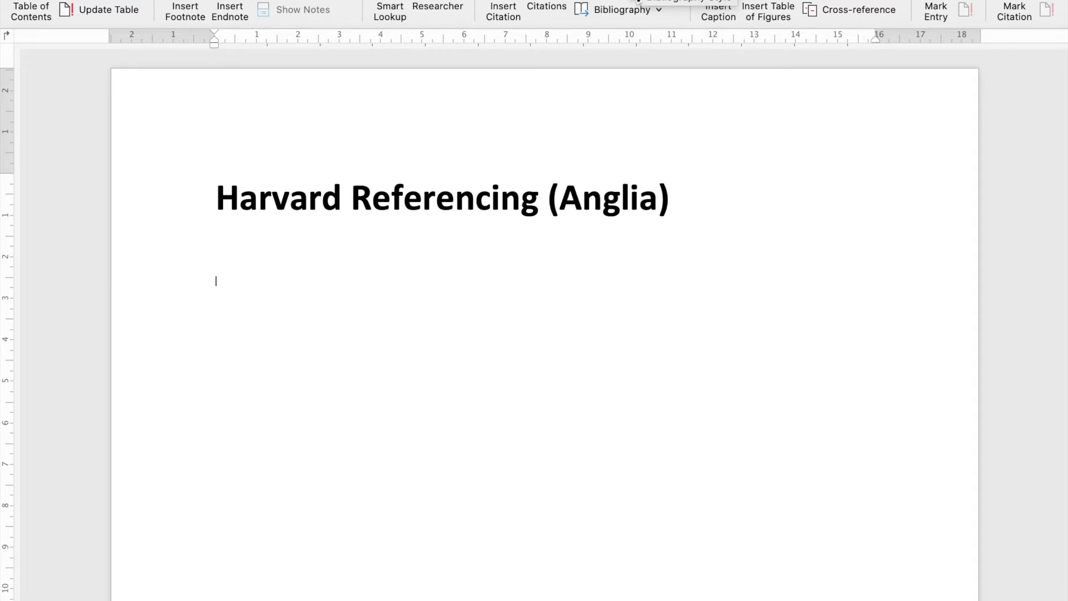
- Switch the whole document's citation style to Harvard - Anglia and add a new line below the heading
key("super+a")
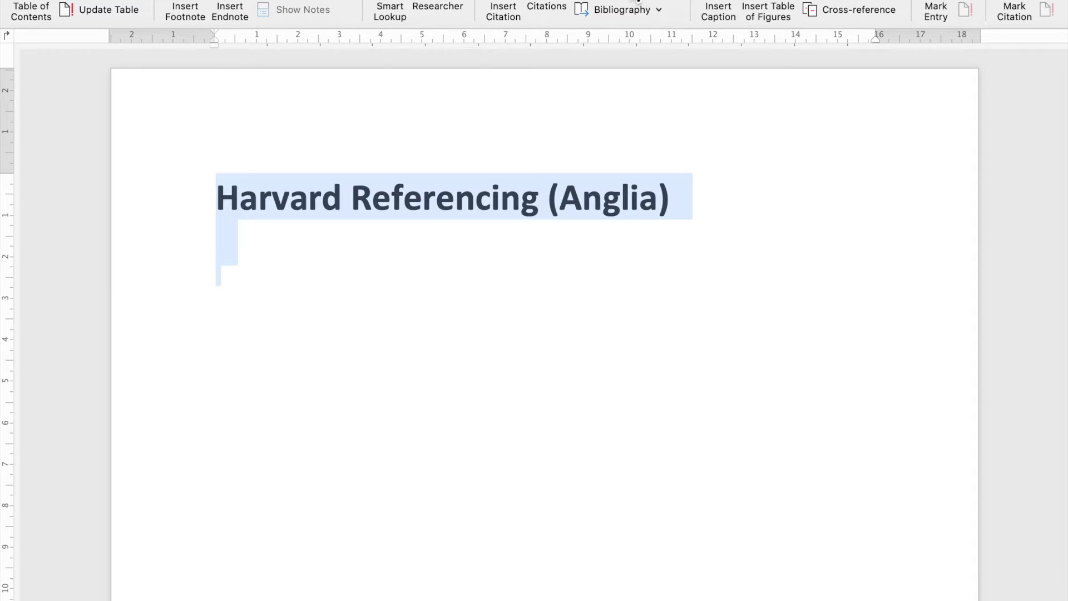
left_click(637, 1)
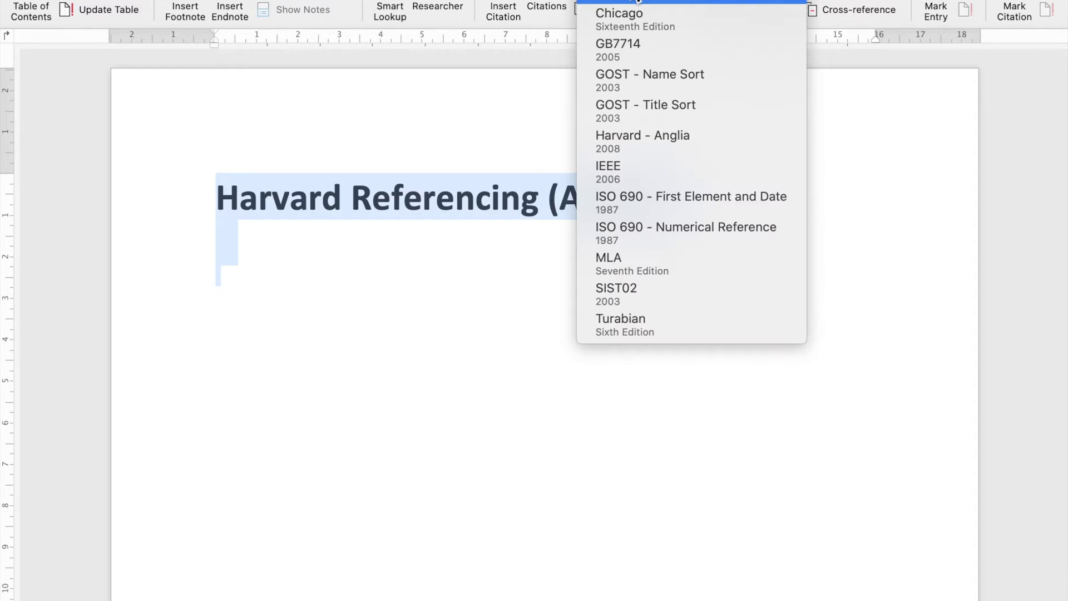
left_click(722, 148)
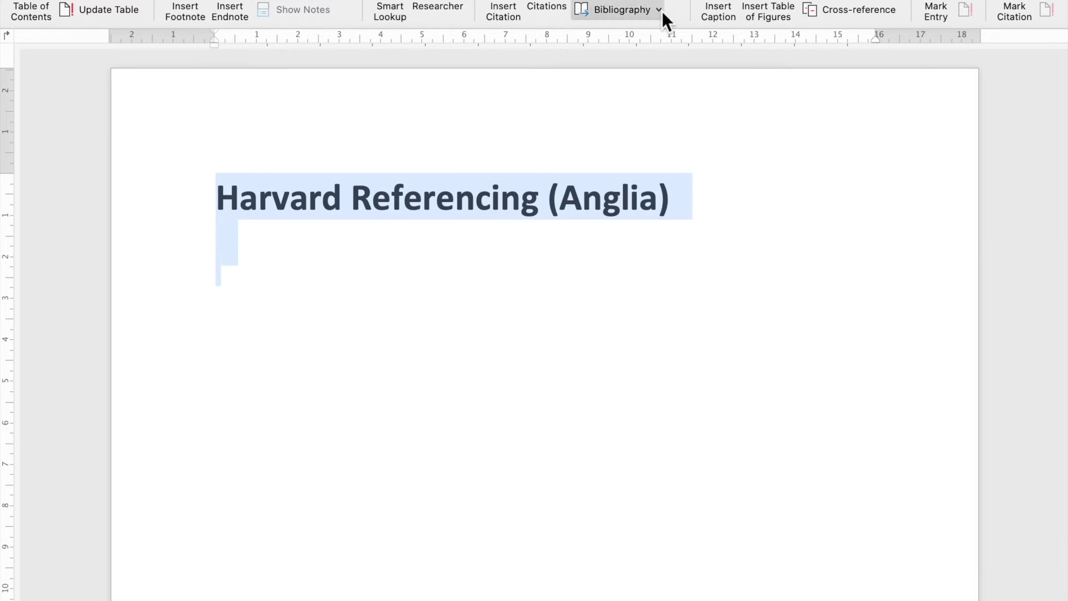
left_click(227, 242)
key("Return")
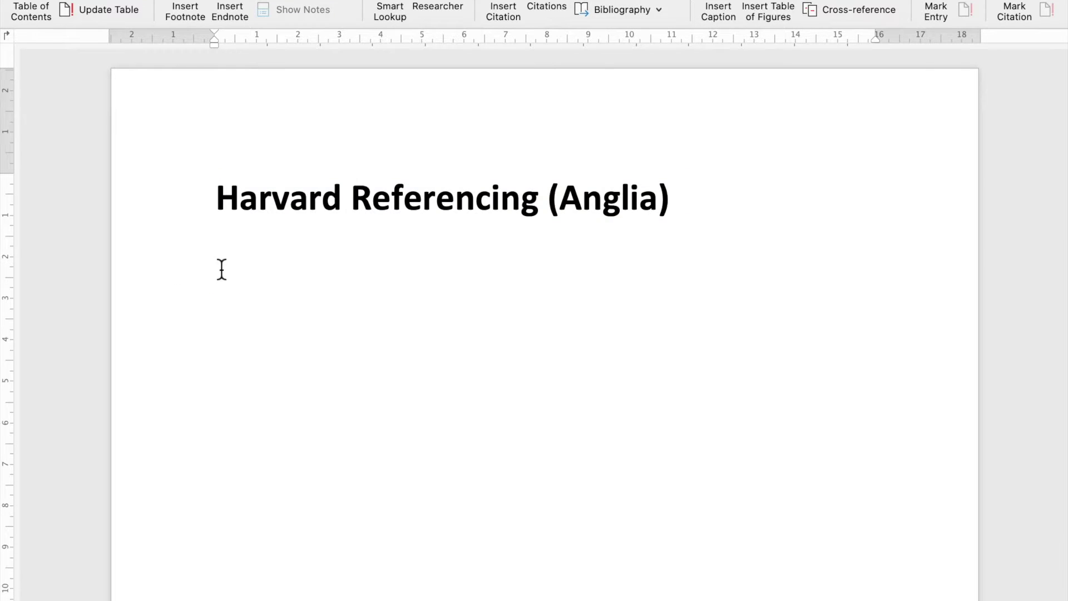
left_click(658, 9)
- Drop the textbook's operations management definition into the document below the heading
left_click(684, 12)
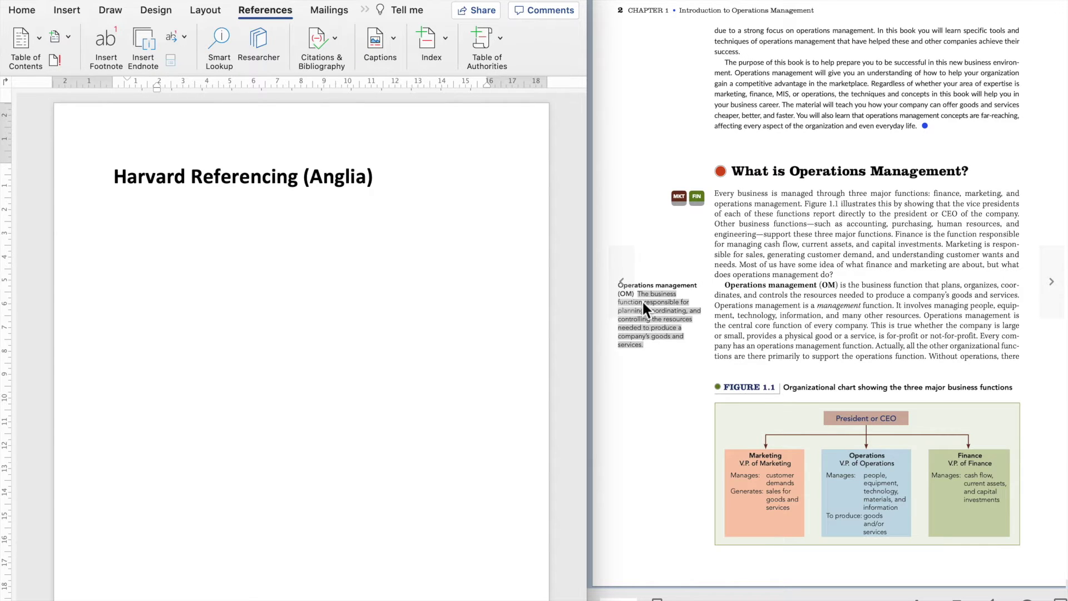
left_click_drag(642, 305, 122, 249)
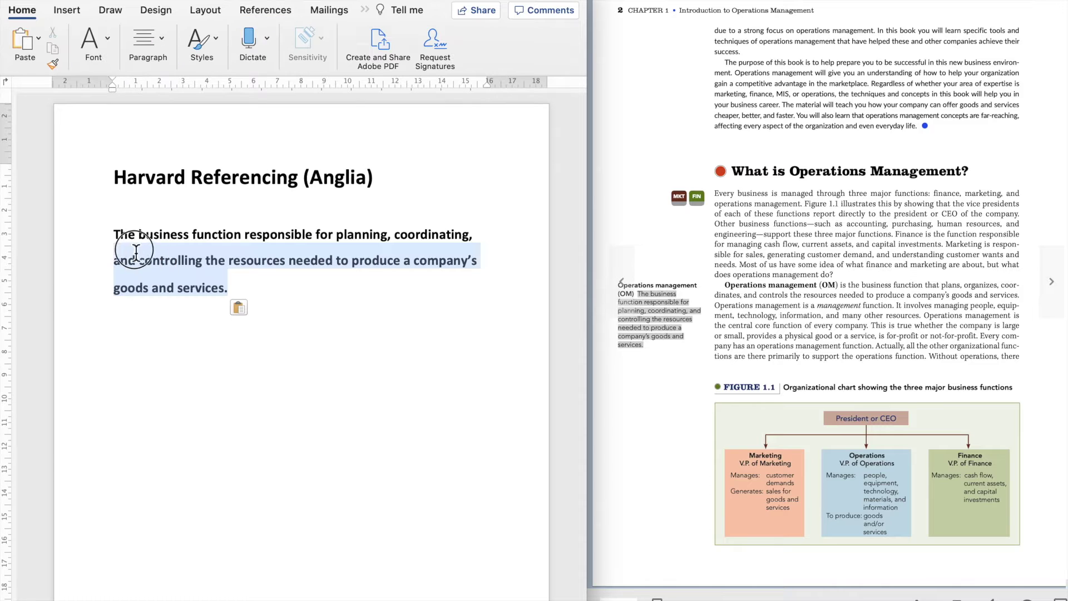
- Unbold the definition, prefix it with 'Operations Management is "', lowercase 'the' and close the quote
key("super+b")
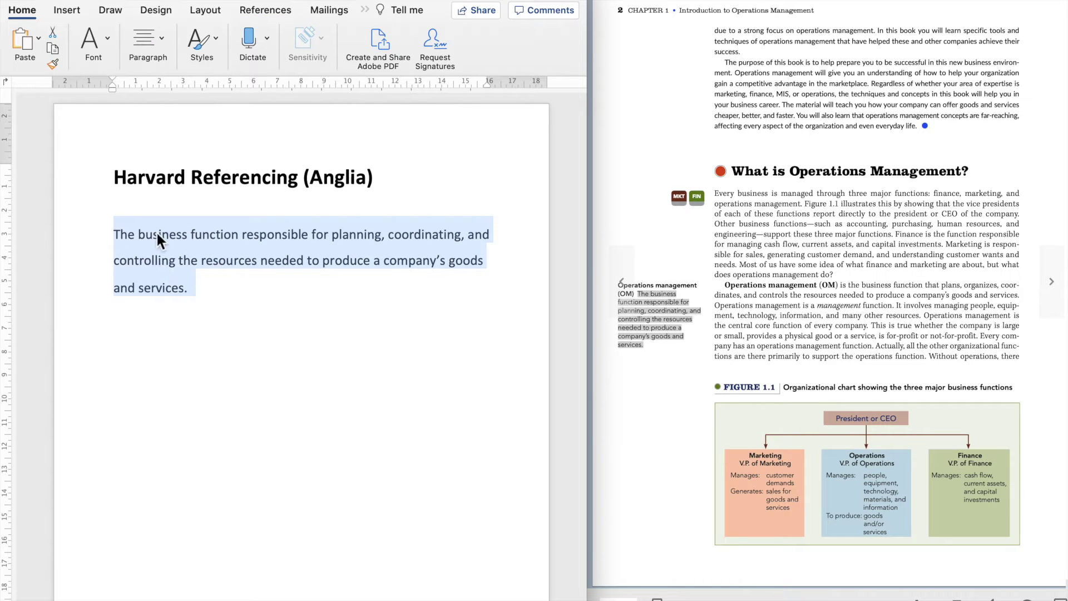
left_click(115, 233)
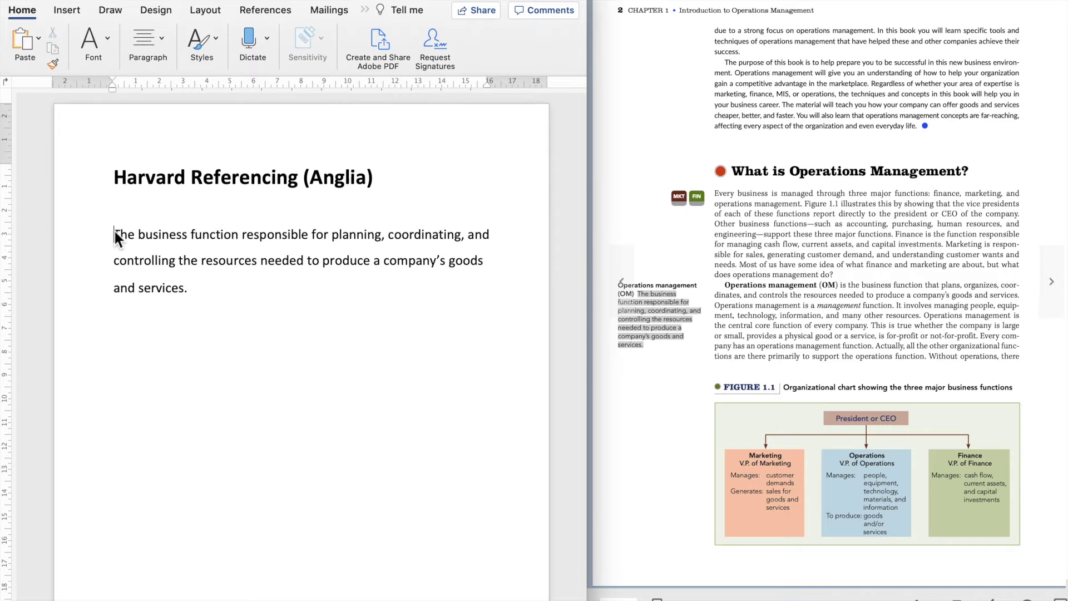
type("Operations ")
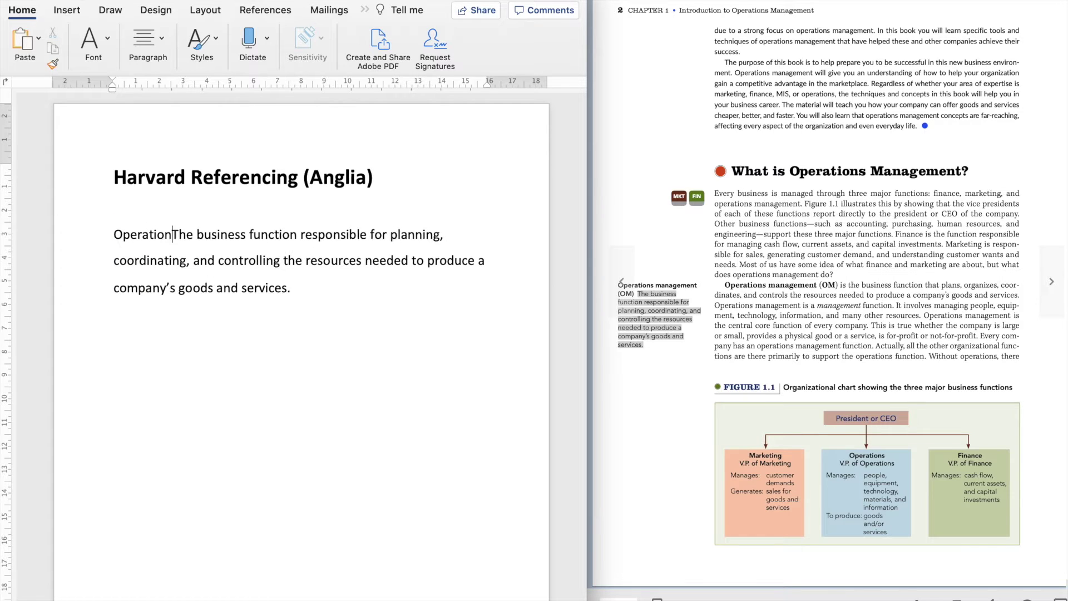
type("Managemen is ")
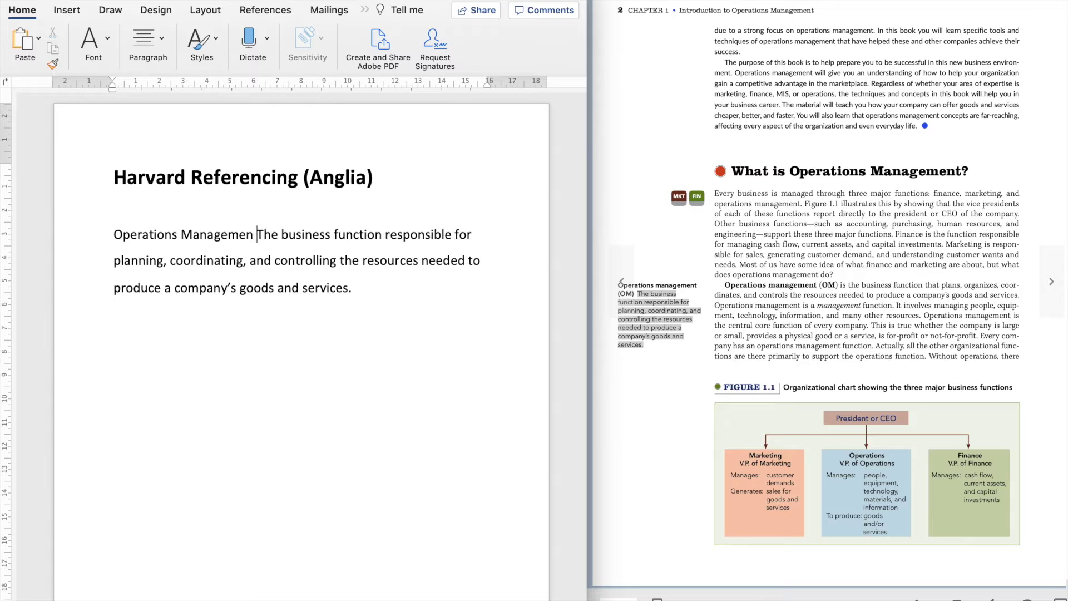
type("\"")
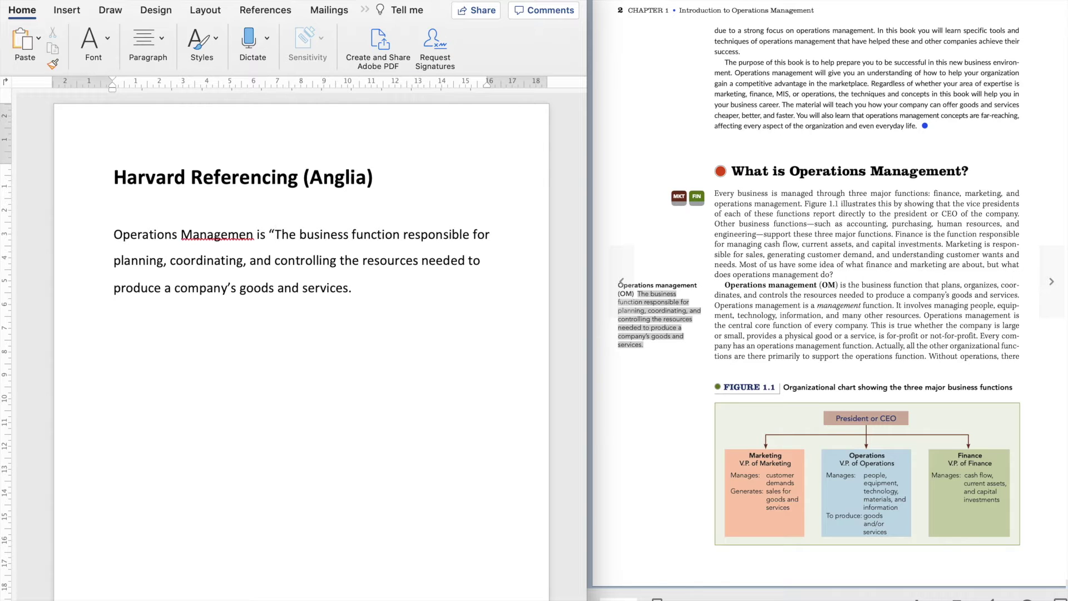
key("Left")
key("Left")
key("Left")
key("Left")
key("Left")
type("t")
key("Right")
key("Right")
key("Right")
key("Right")
key("Right")
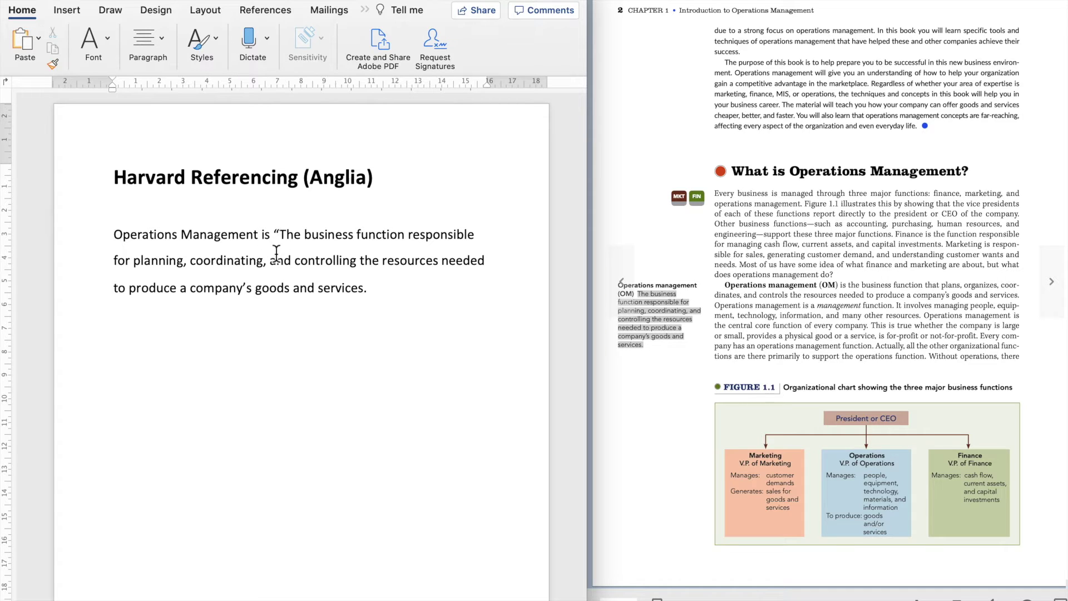
key("shift+Right")
type("t")
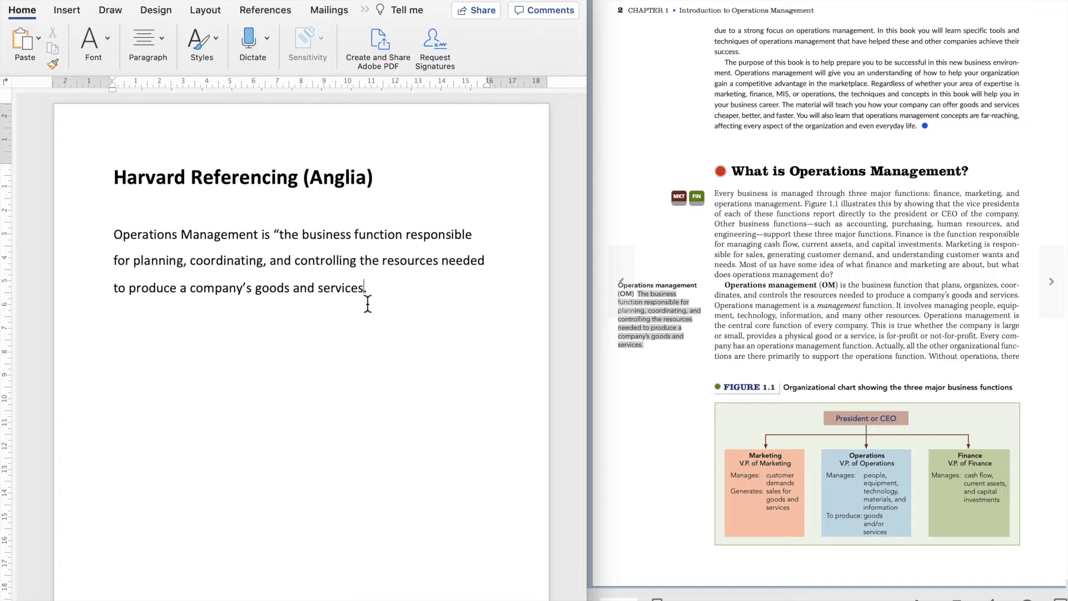
type("\"")
- Start a citation with a new Book source from the References tab's Insert Citation
left_click(248, 17)
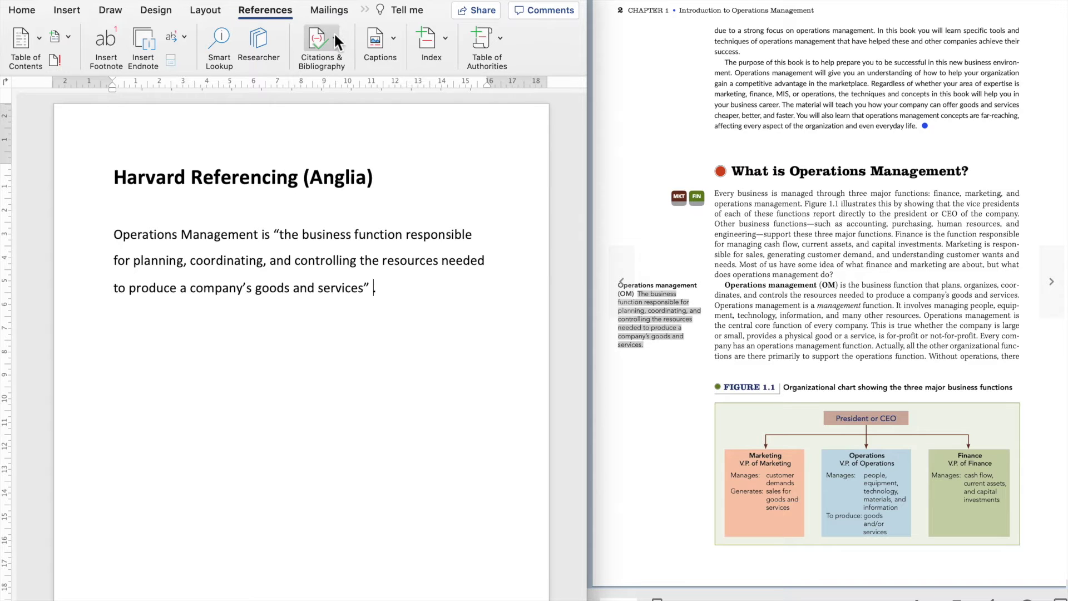
left_click(321, 44)
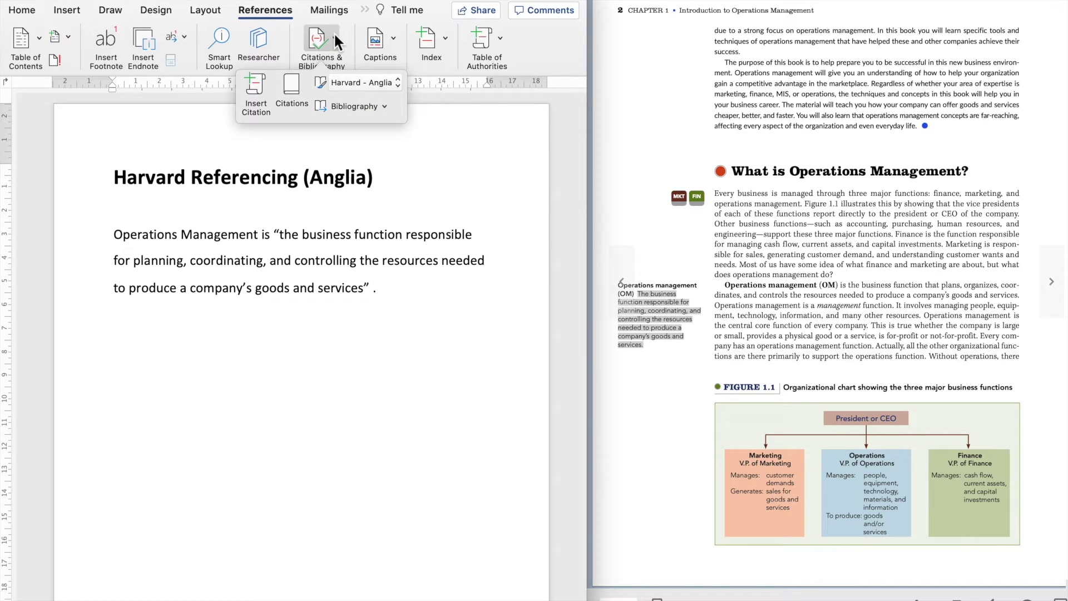
left_click(257, 84)
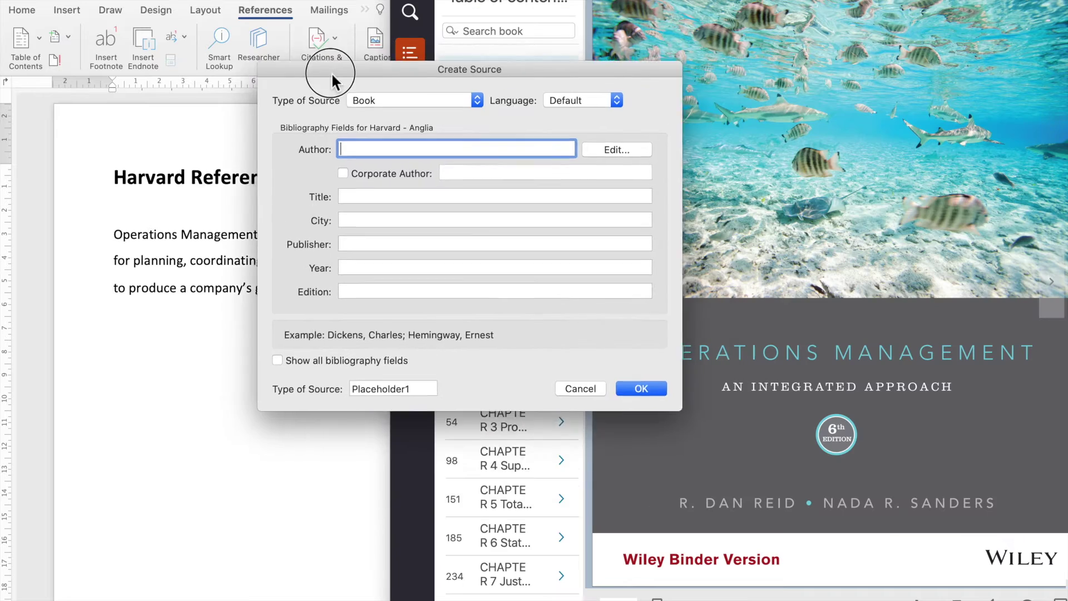
left_click_drag(332, 62, 235, 152)
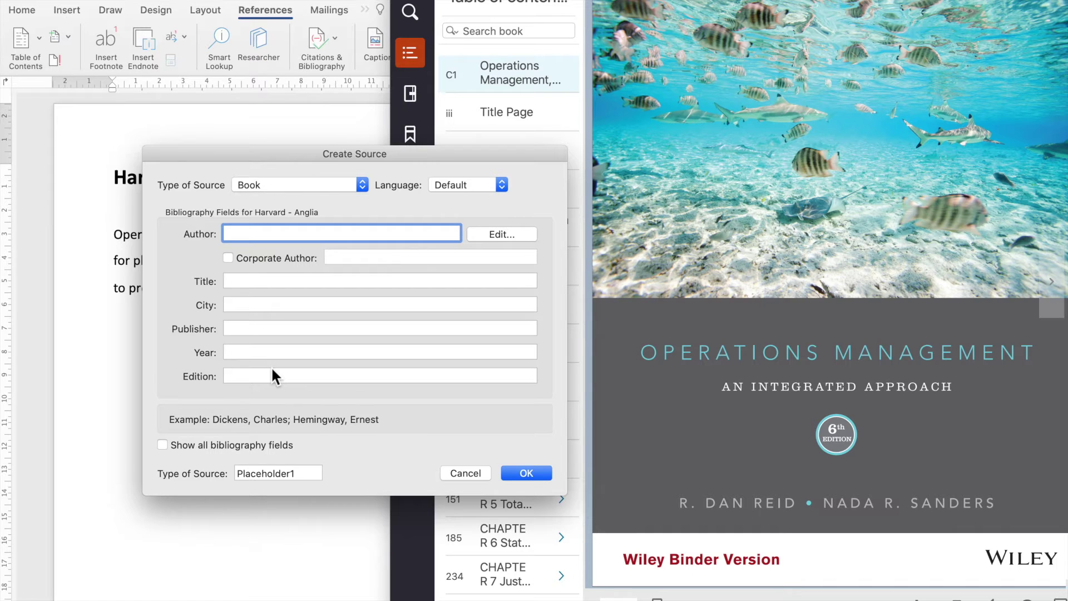
- Enter both authors' surnames and initials, separated by a semicolon, in the Author field
type("Reid, R.D.")
type(";")
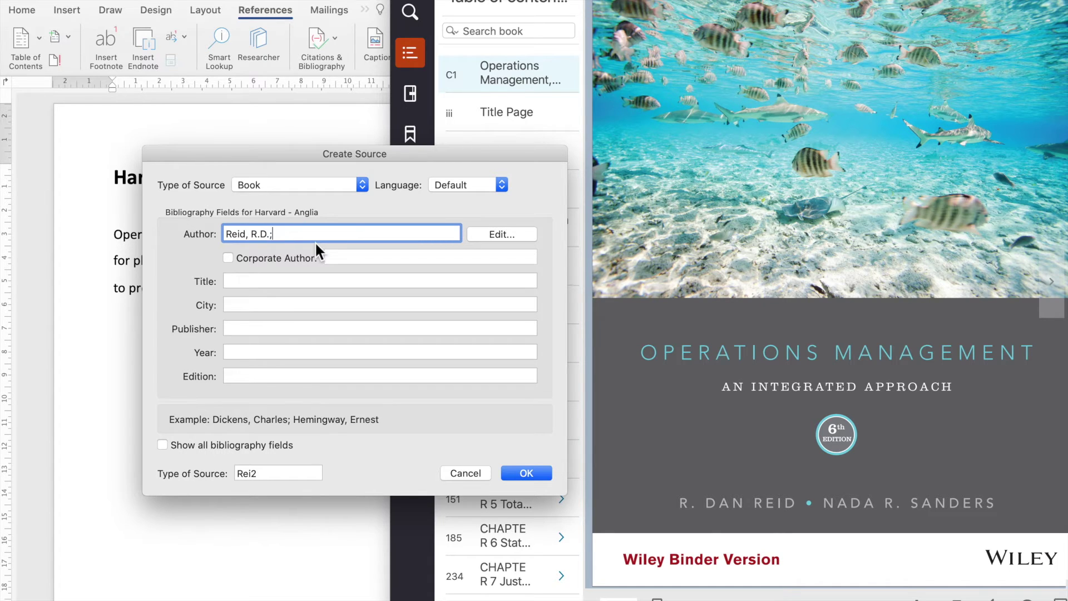
type(" Sanders, N.R.")
left_click(285, 185)
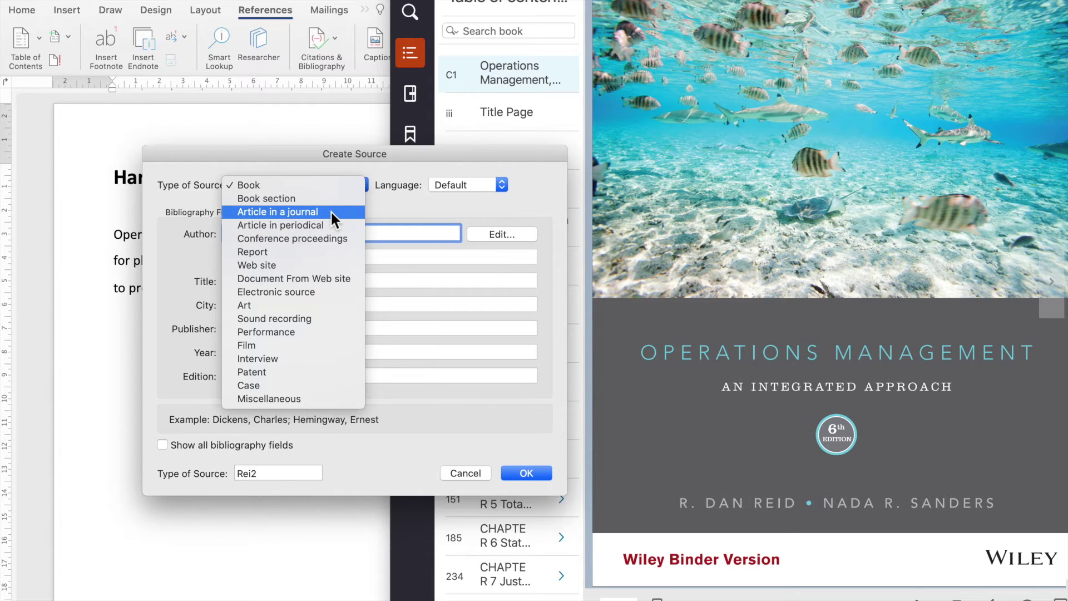
left_click(377, 168)
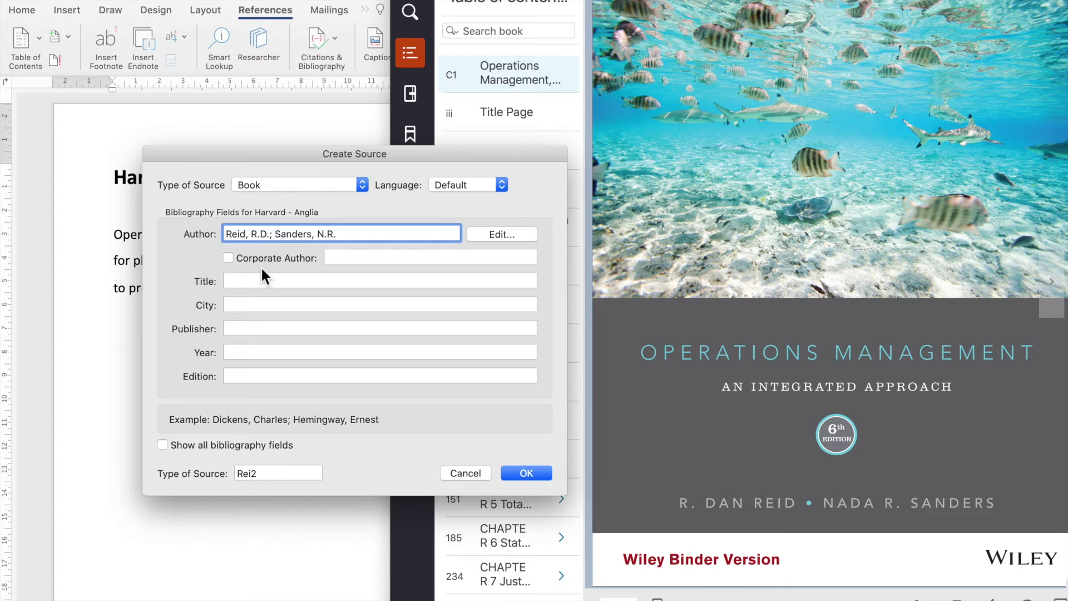
left_click(230, 258)
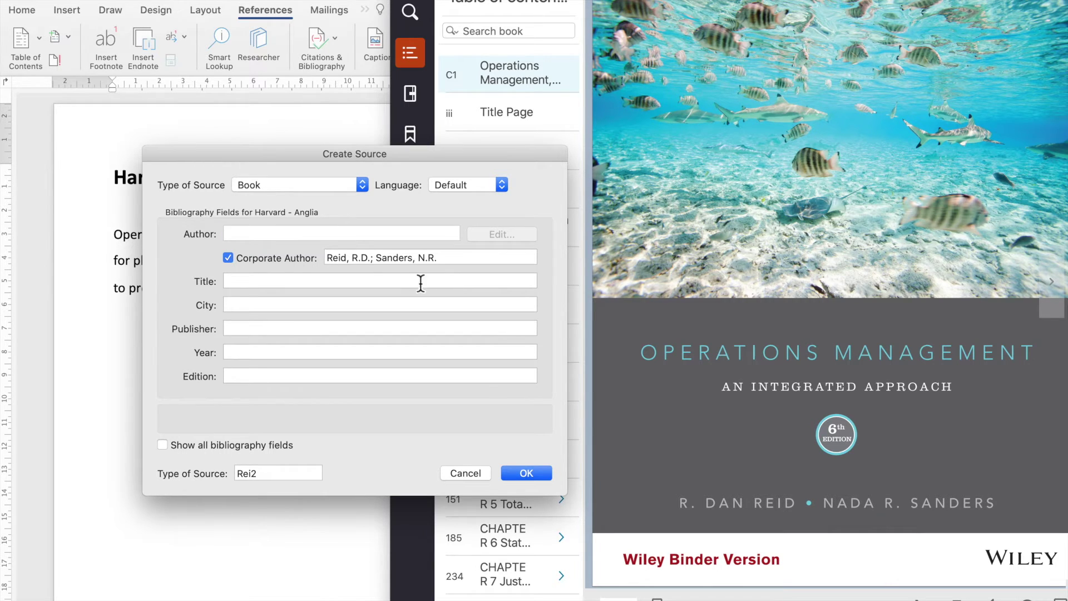
triple_click(450, 262)
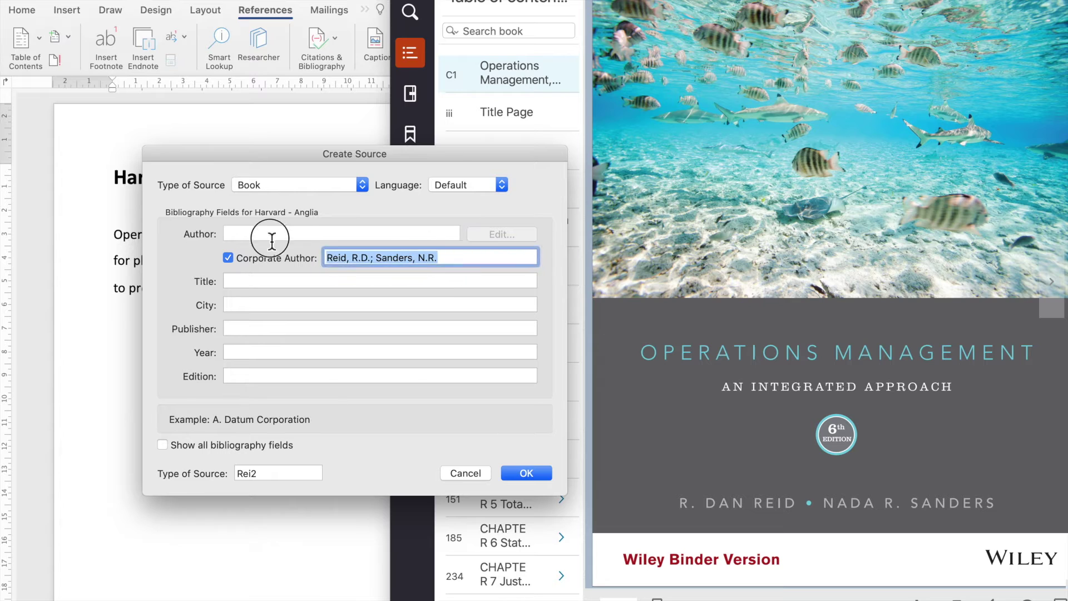
key("BackSpace")
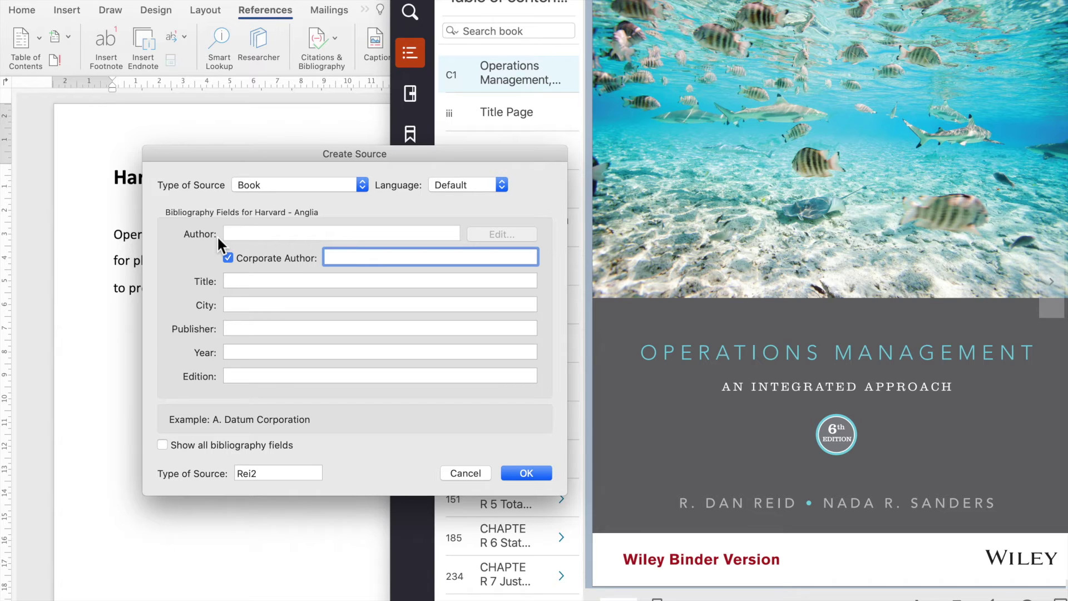
type("European Commissin")
key("super+a")
key("BackSpace")
left_click(228, 257)
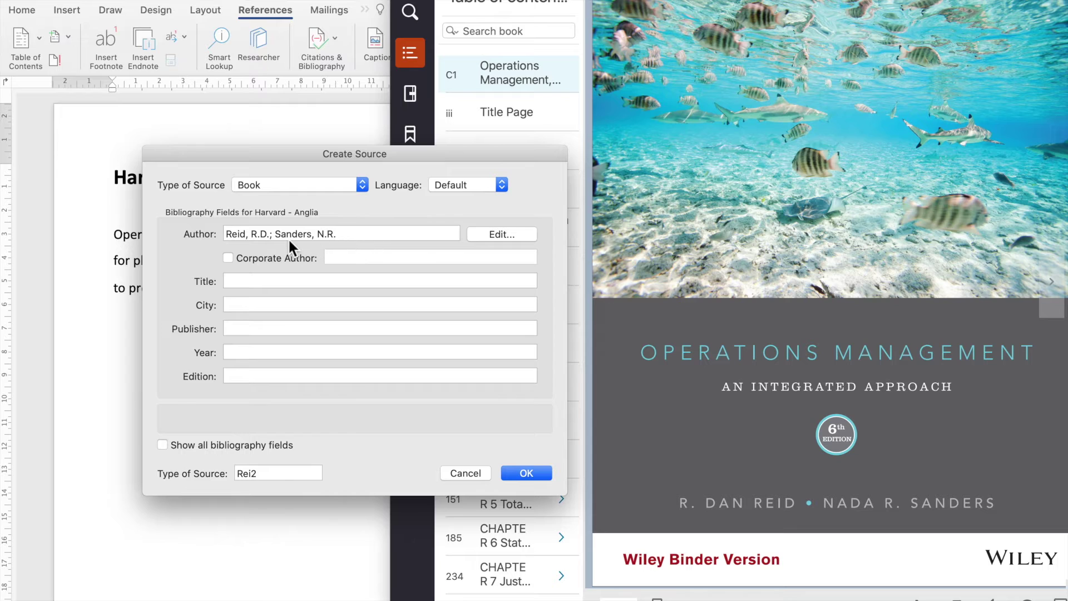
left_click(263, 281)
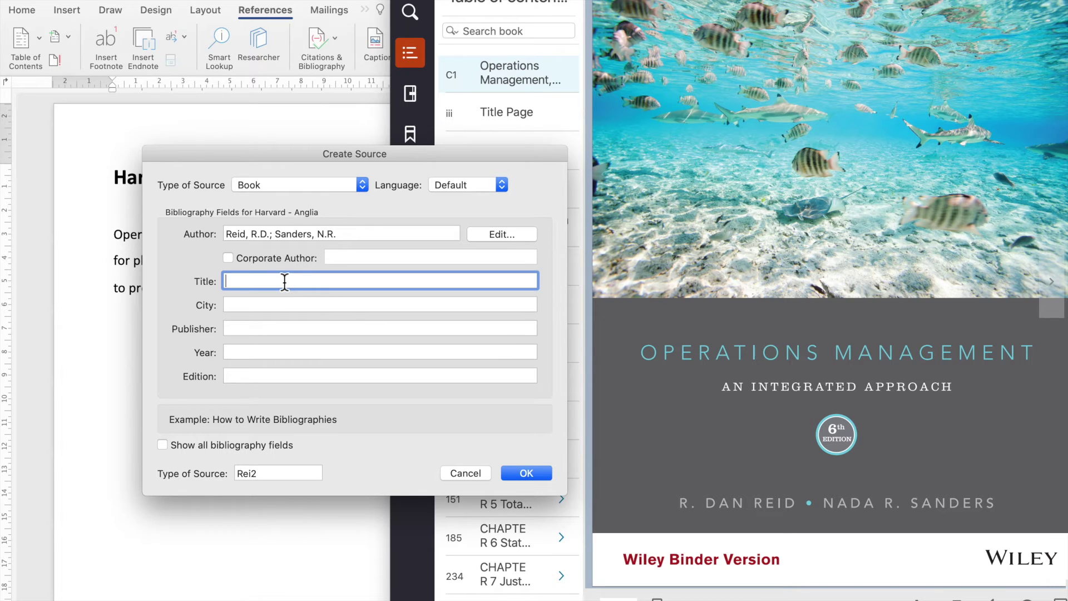
- Enter the title 'Operations Management: An Integrated Approach', removing the stray trailing words
type("Operations Management: An Inte")
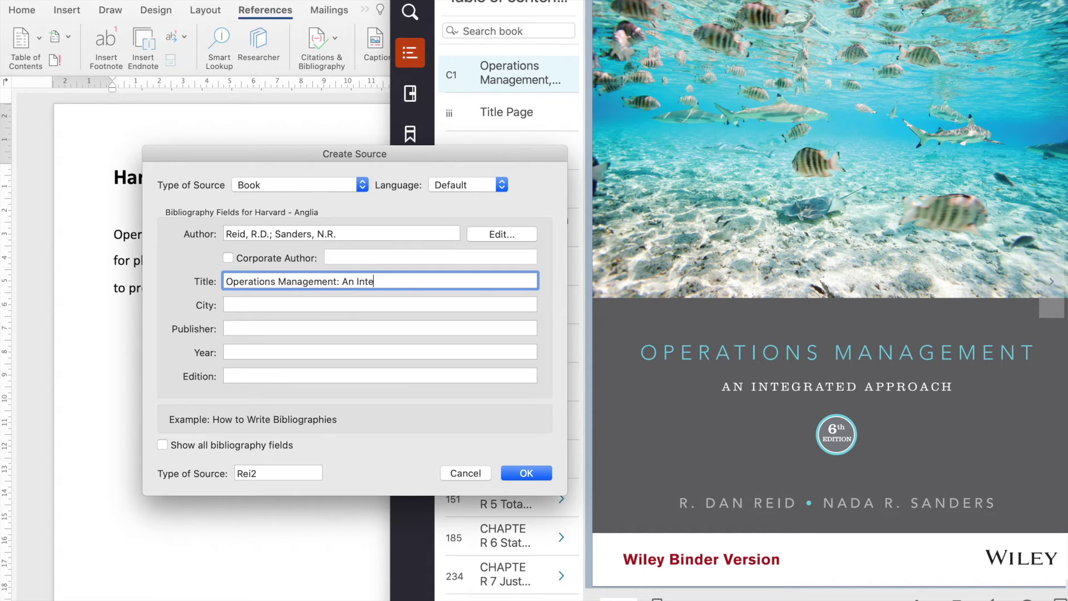
type("grated Approach")
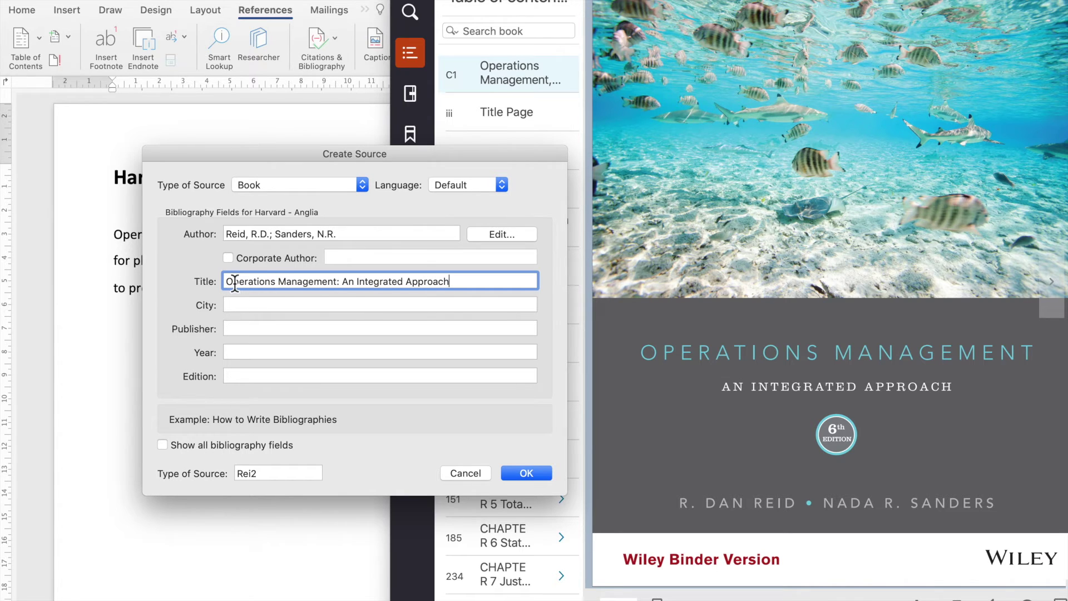
left_click_drag(235, 283, 222, 283)
left_click(406, 282)
left_click(501, 287)
type("to Something")
left_click_drag(520, 282, 450, 282)
key("BackSpace")
left_click(451, 374)
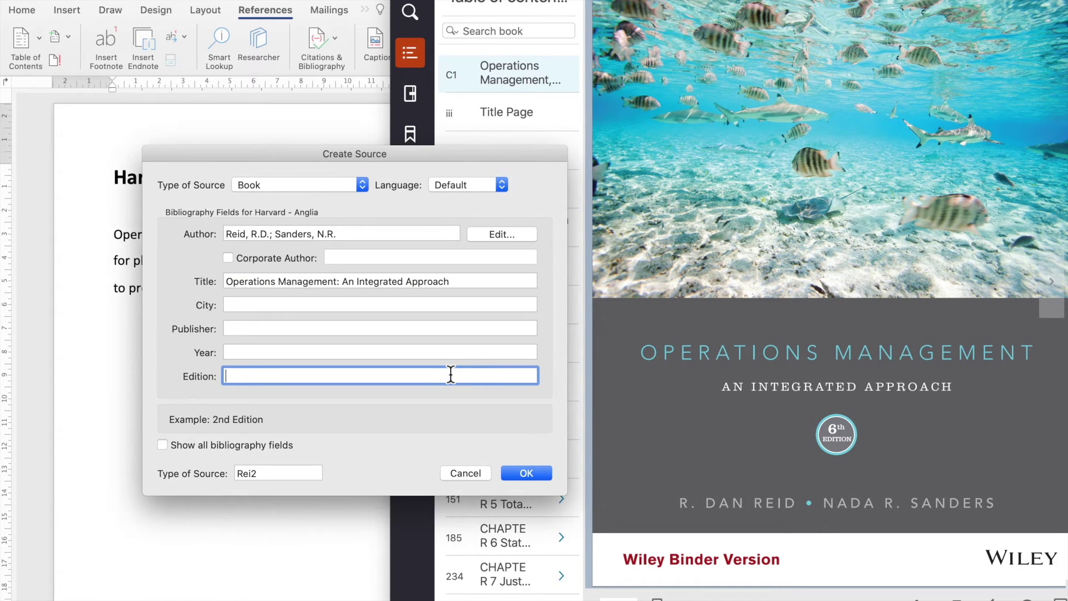
- Record the edition as 6th and bring up the textbook's copyright page beside the dialog
type("6th")
left_click_drag(235, 151, 185, 241)
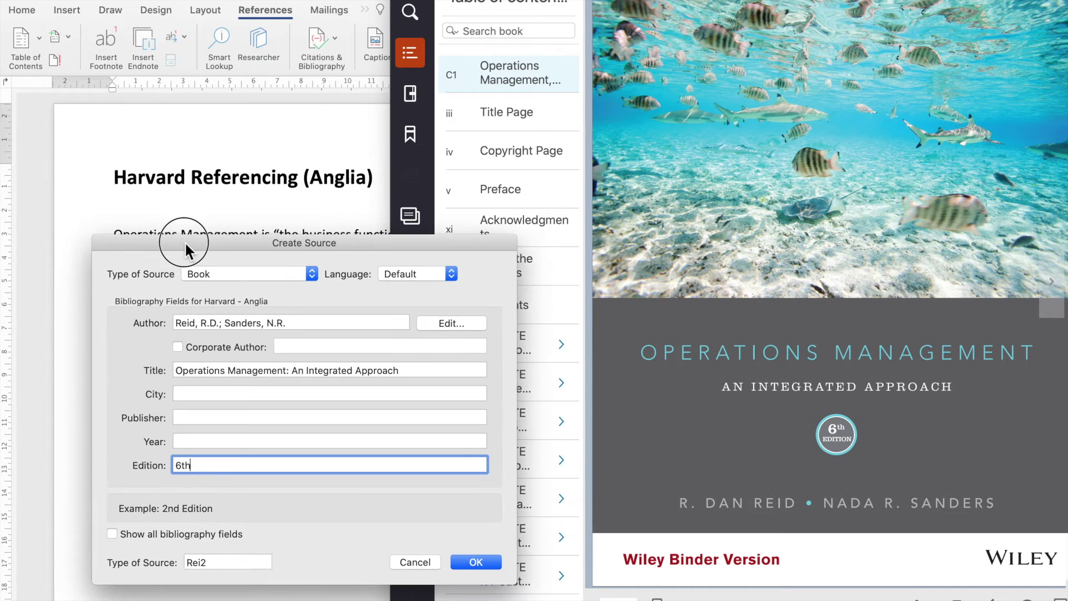
left_click(529, 151)
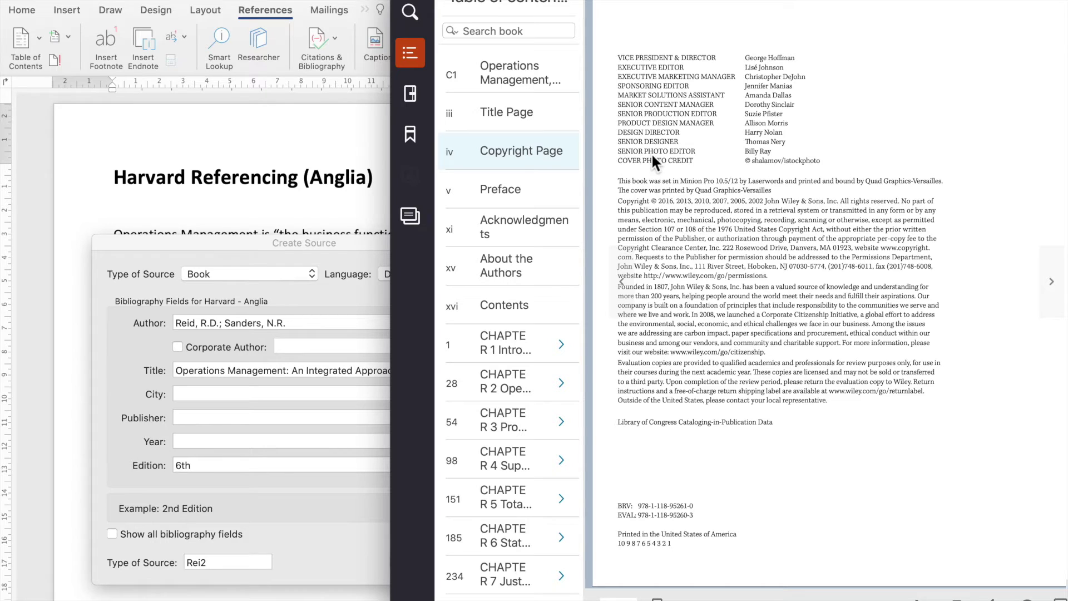
- Scroll the copyright page to read the publisher details and ISBNs, then refocus the source dialog
scroll(652, 157, "up", 3)
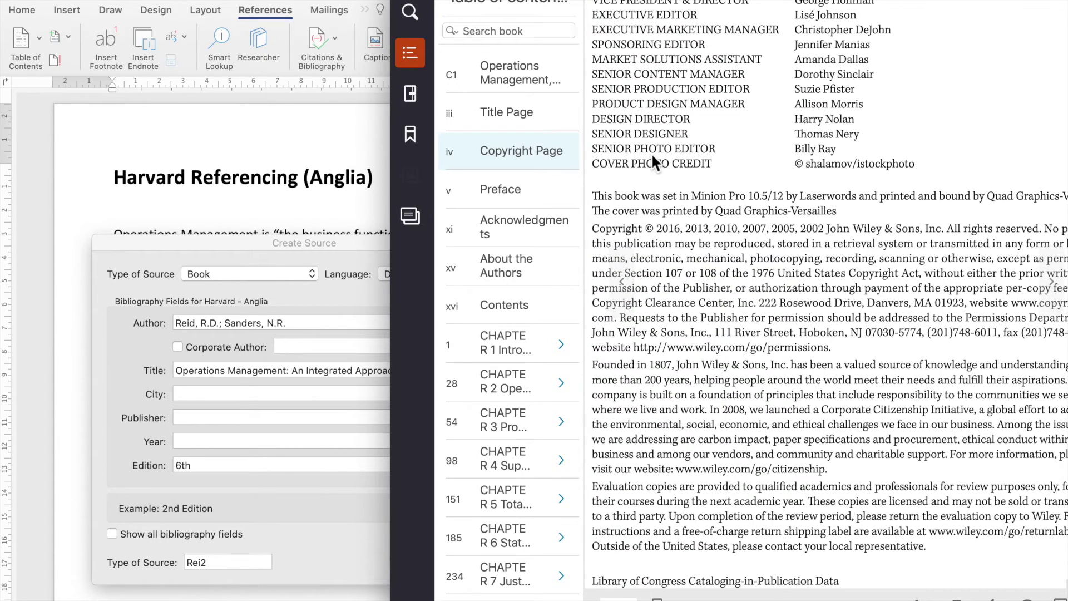
scroll(652, 157, "down", 2)
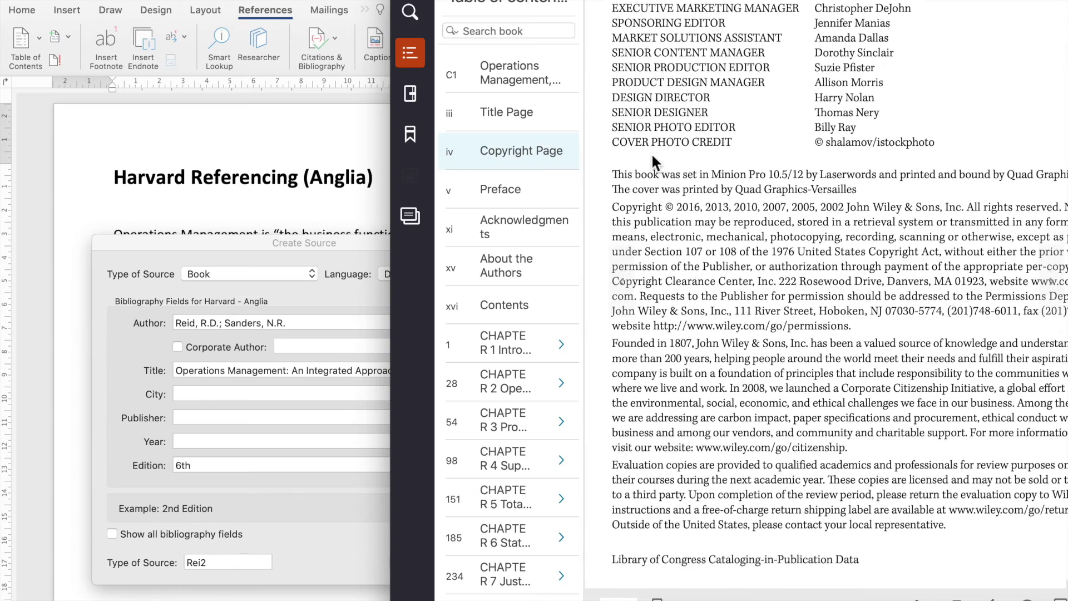
scroll(652, 161, "down", 5)
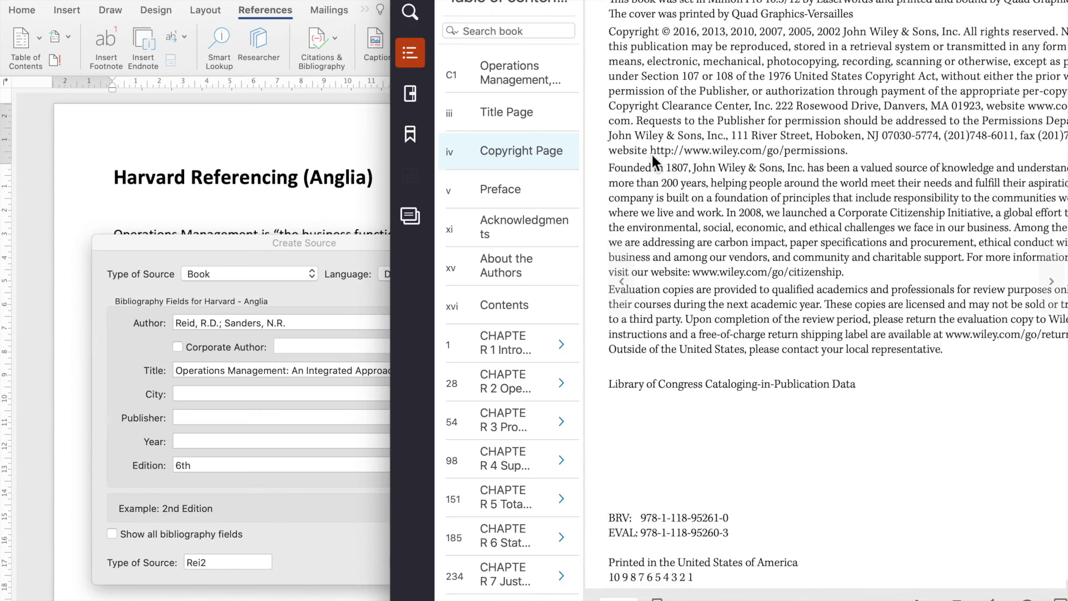
scroll(652, 158, "right", 1)
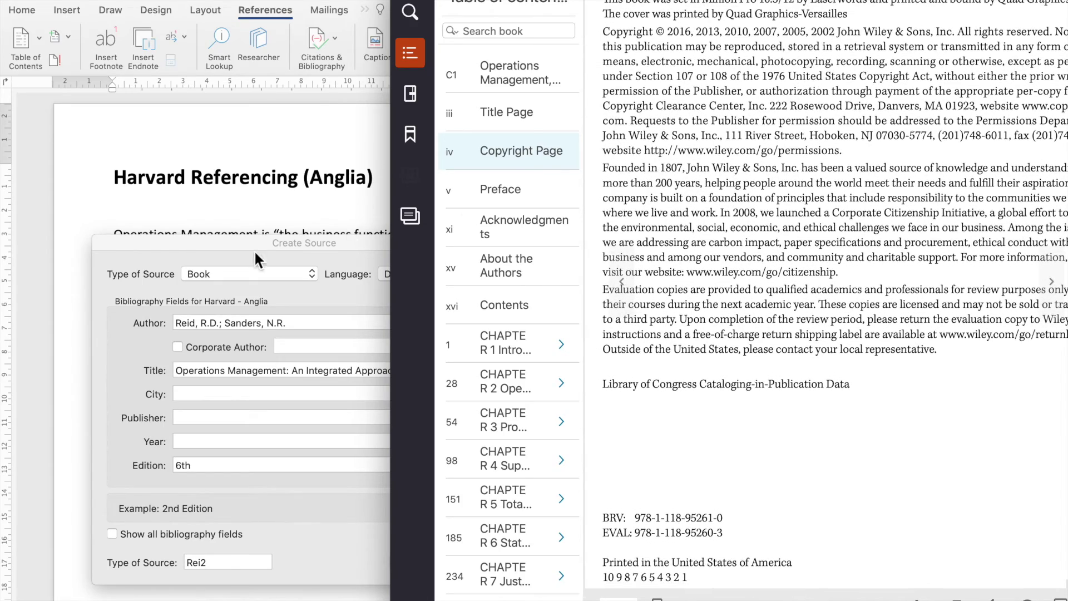
left_click(258, 239)
- Fill in year 2016, city Hoboken, NJ and publisher John Wiley & Sons, then save the source
left_click_drag(258, 239, 315, 173)
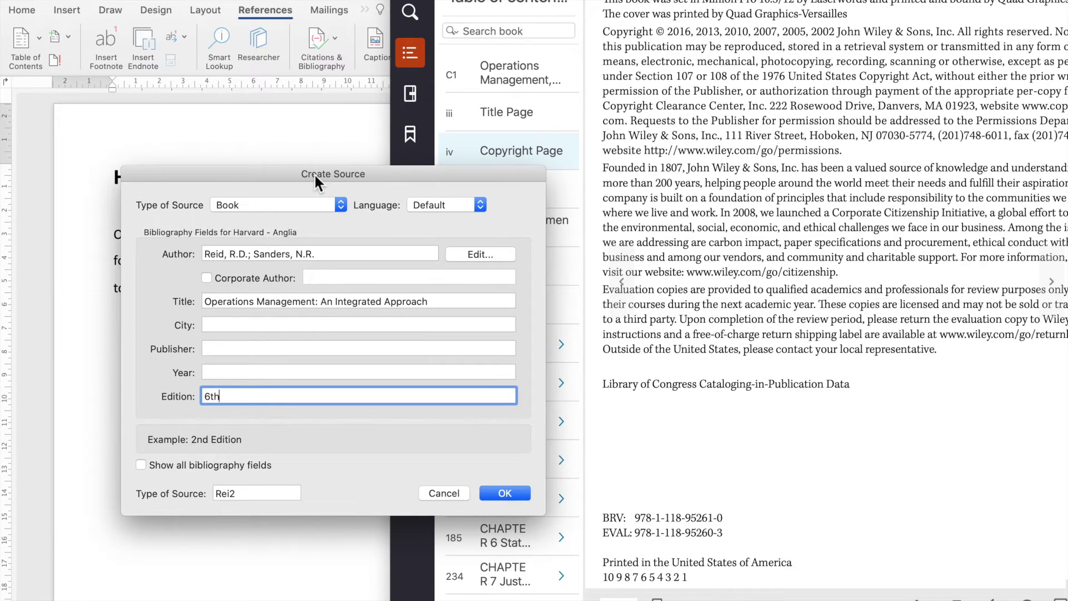
left_click(322, 372)
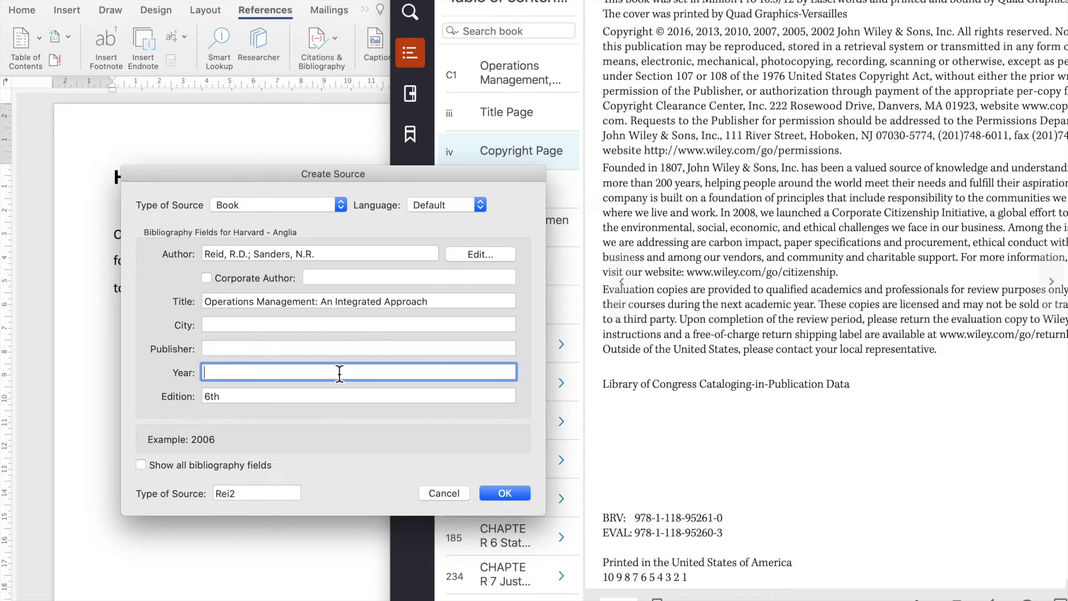
type("2016")
left_click(265, 329)
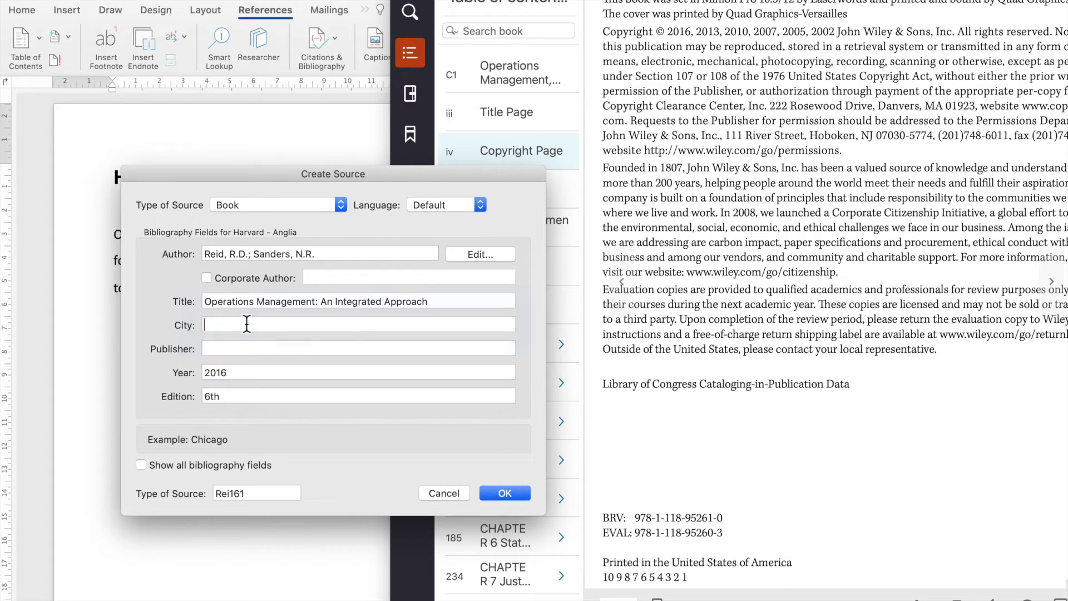
type("Hoko")
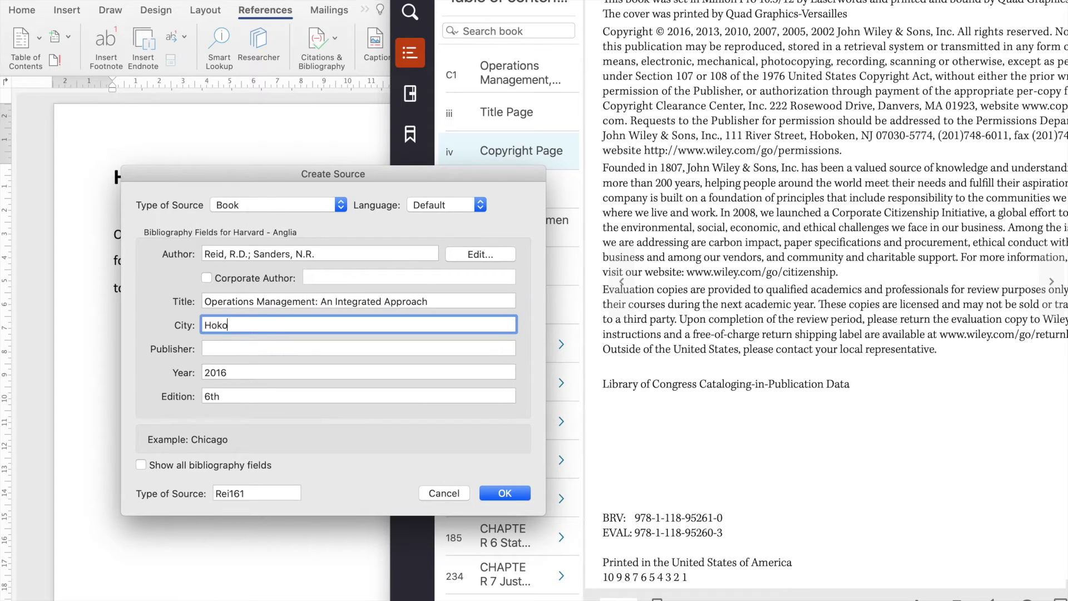
key("BackSpace")
key("BackSpace")
type("boken, NJ")
left_click(245, 349)
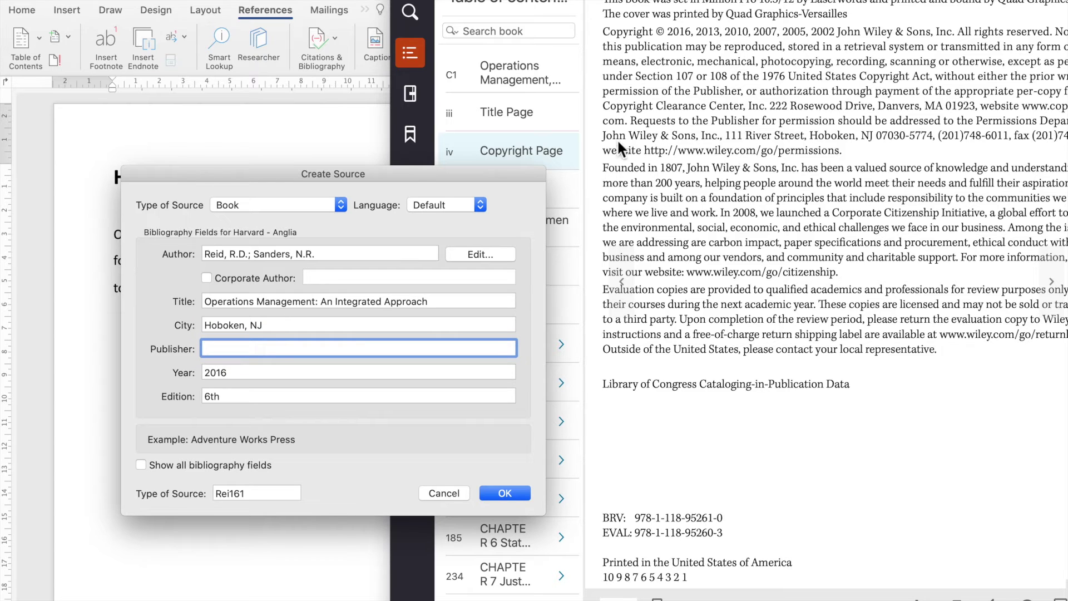
type("John Wiley & Sons")
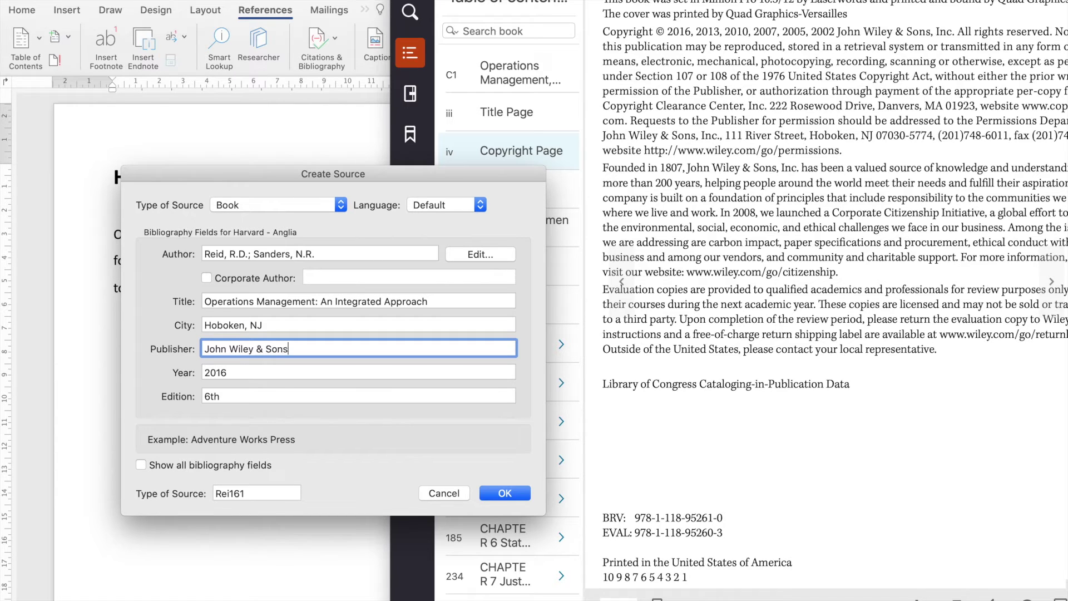
left_click(517, 493)
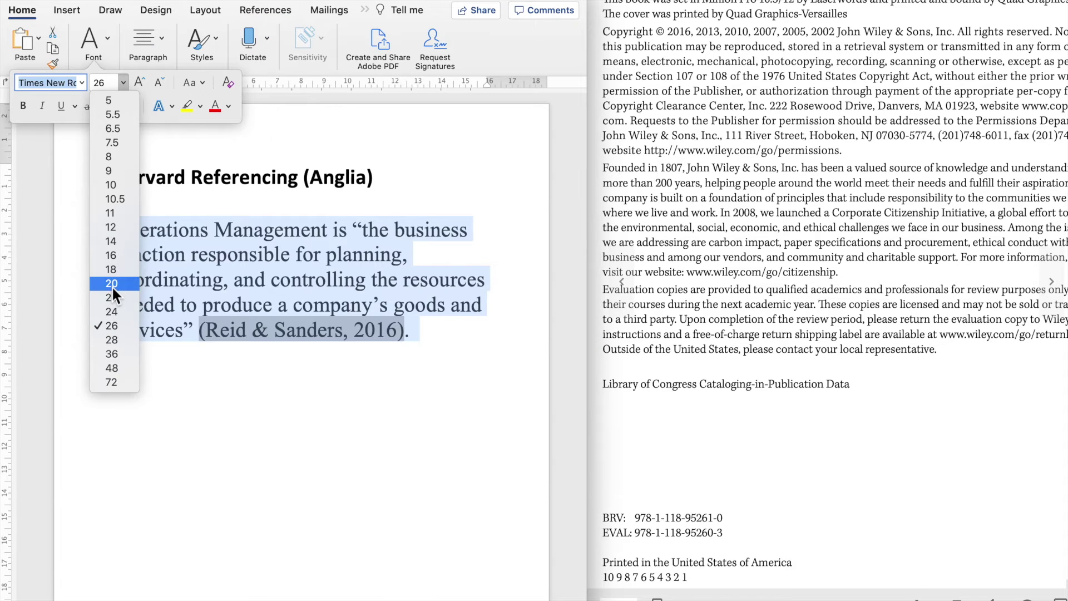
- Set the quoted paragraph to 20 pt, then select the citation at its end
left_click(111, 283)
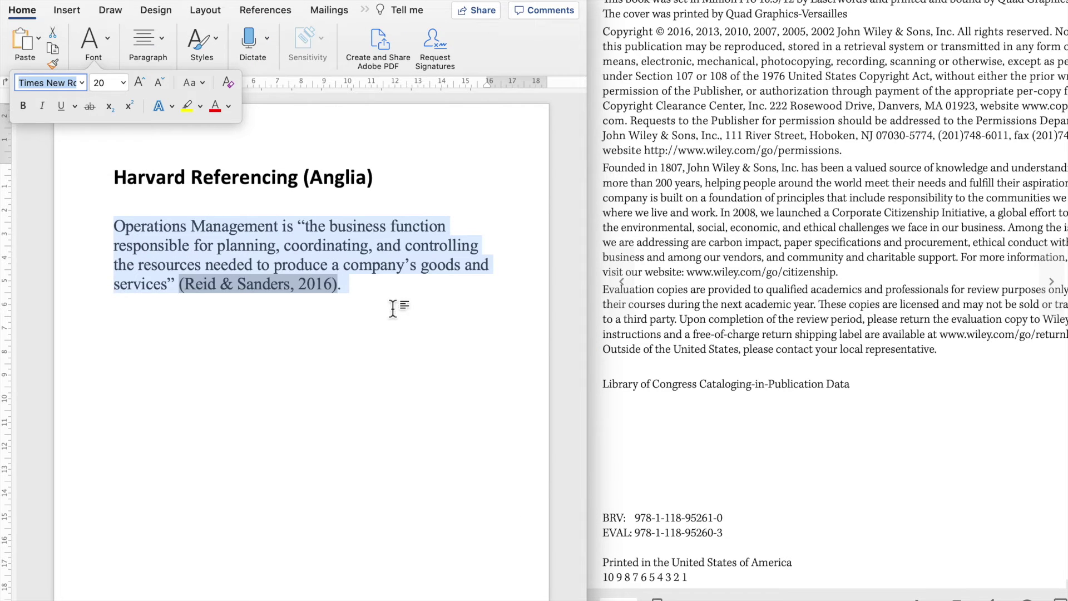
left_click(372, 282)
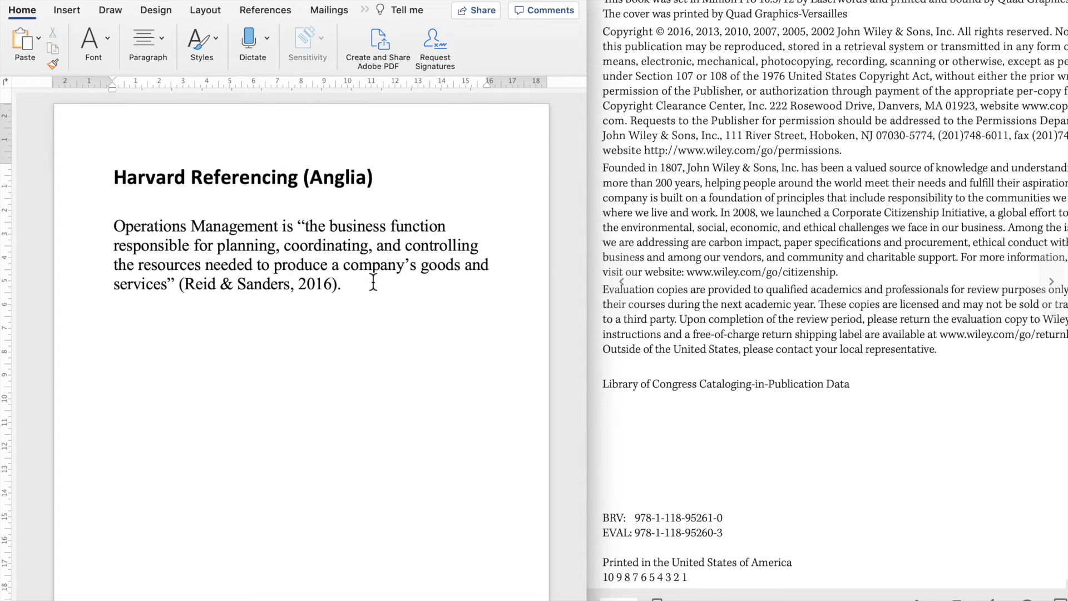
left_click_drag(373, 282, 177, 283)
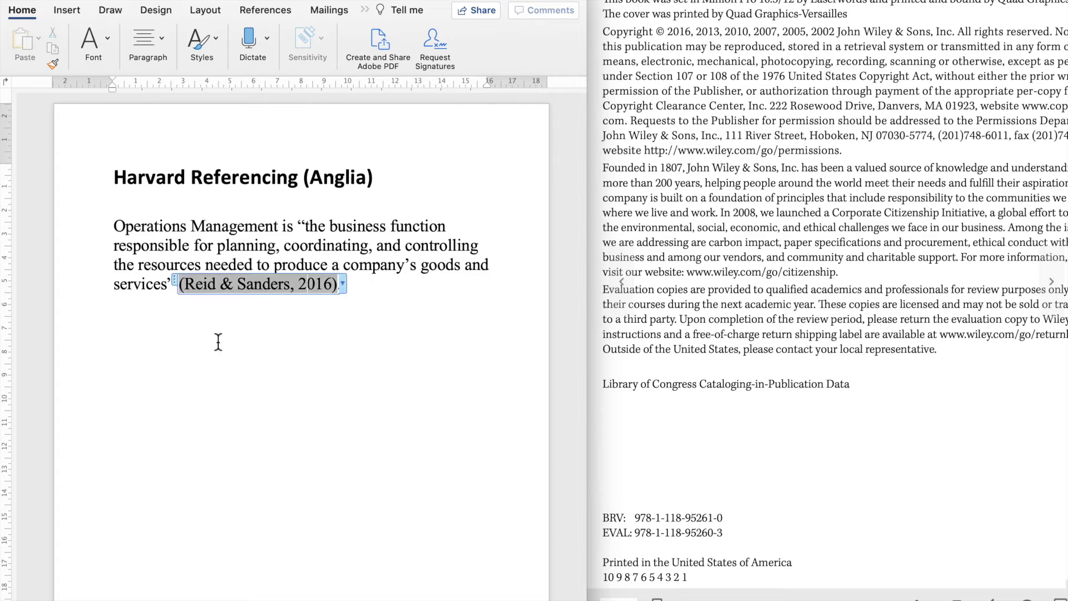
left_click(369, 296)
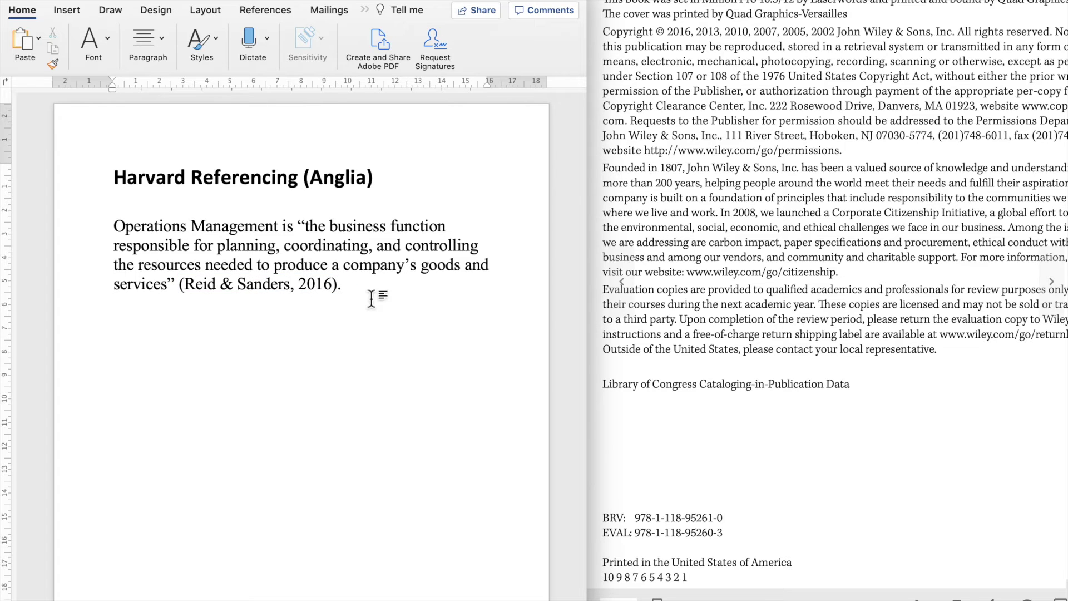
left_click(178, 290)
left_click_drag(178, 290, 330, 295)
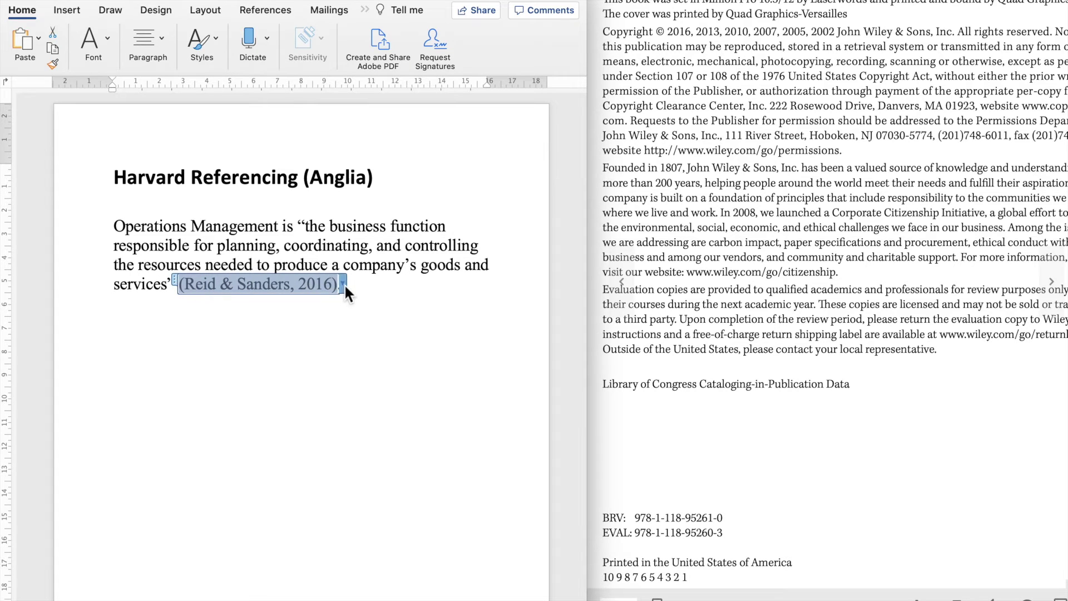
- Edit the Reid & Sanders citation to show page 2, then place the cursor after the paragraph's final period
right_click(346, 291)
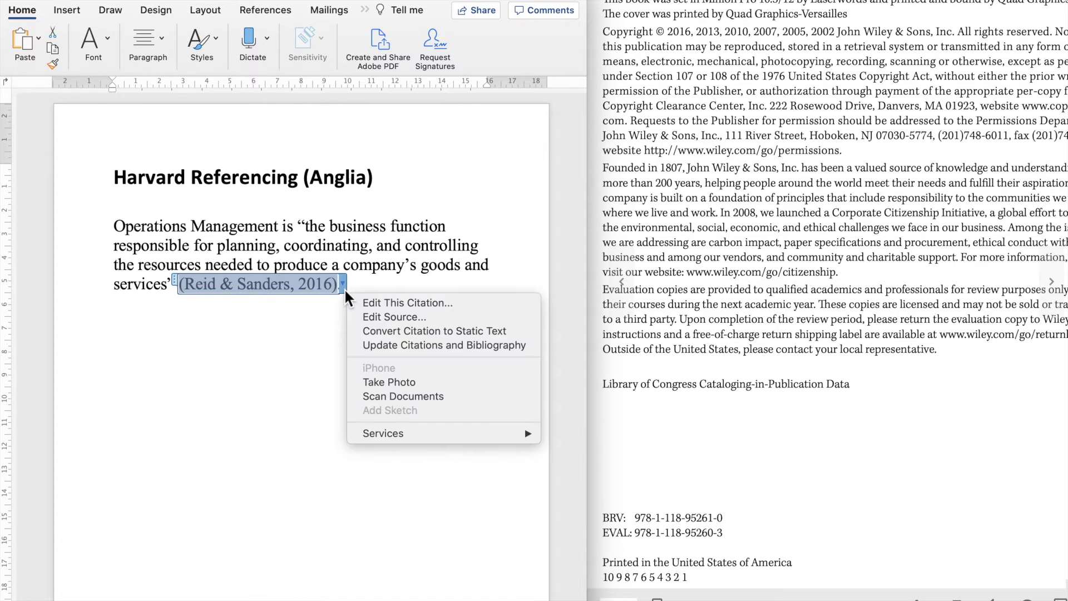
left_click(388, 303)
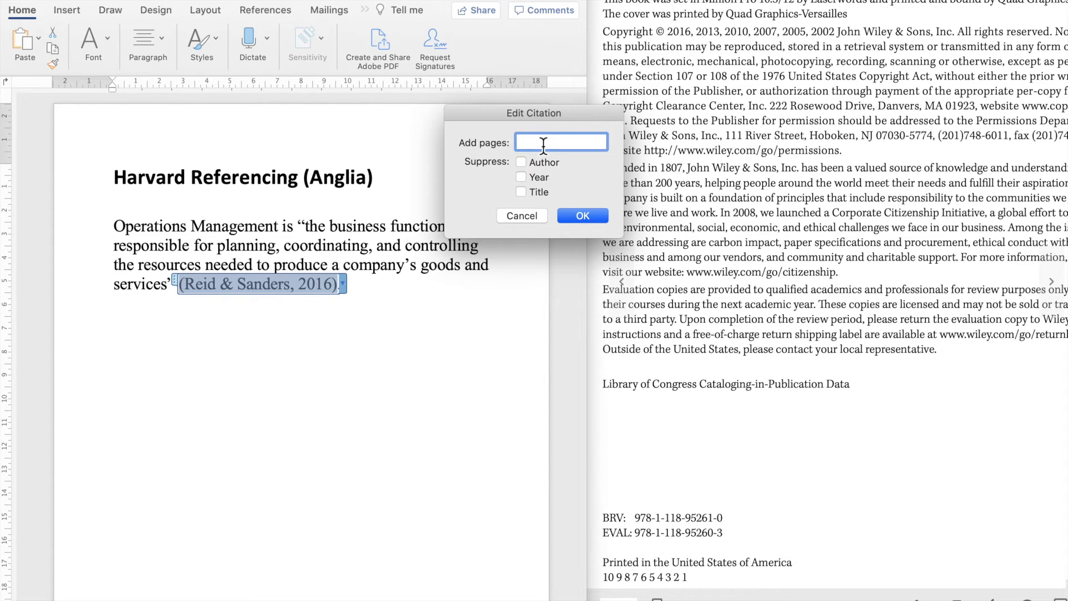
type("2")
left_click(581, 215)
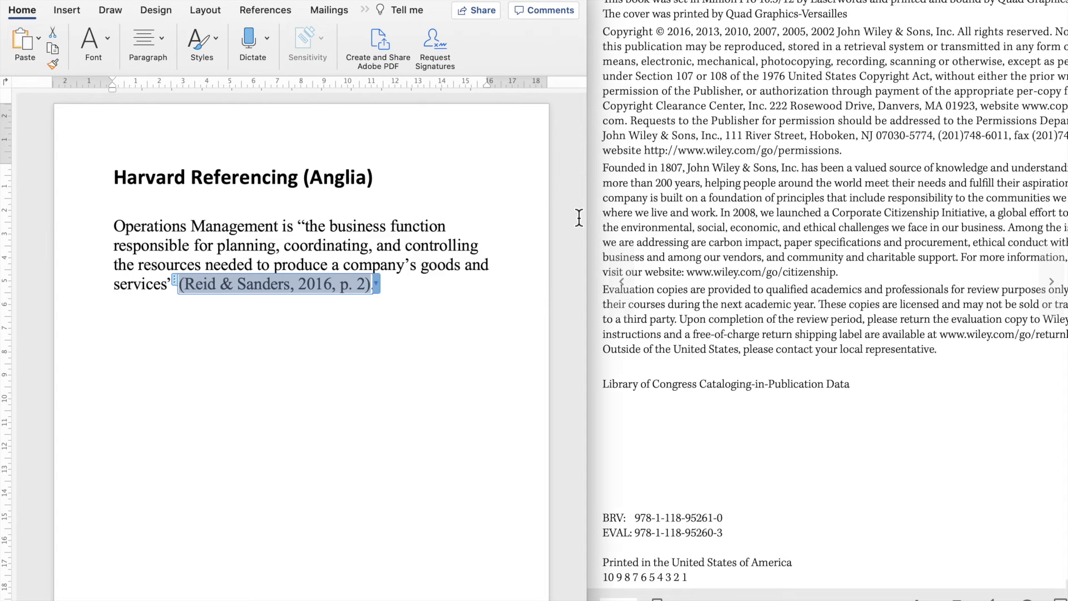
left_click(451, 287)
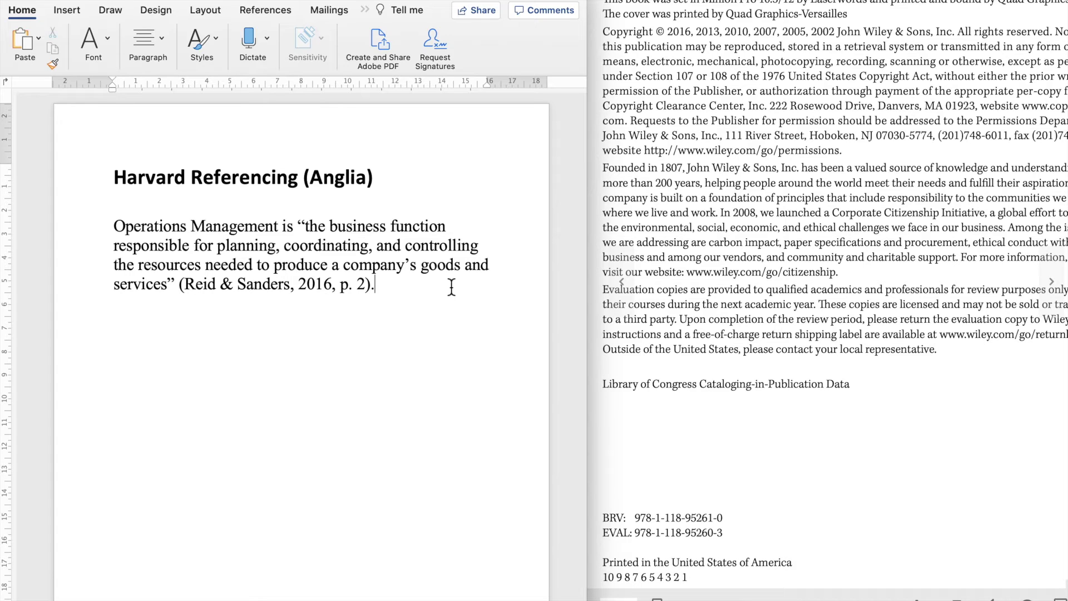
left_click(353, 295)
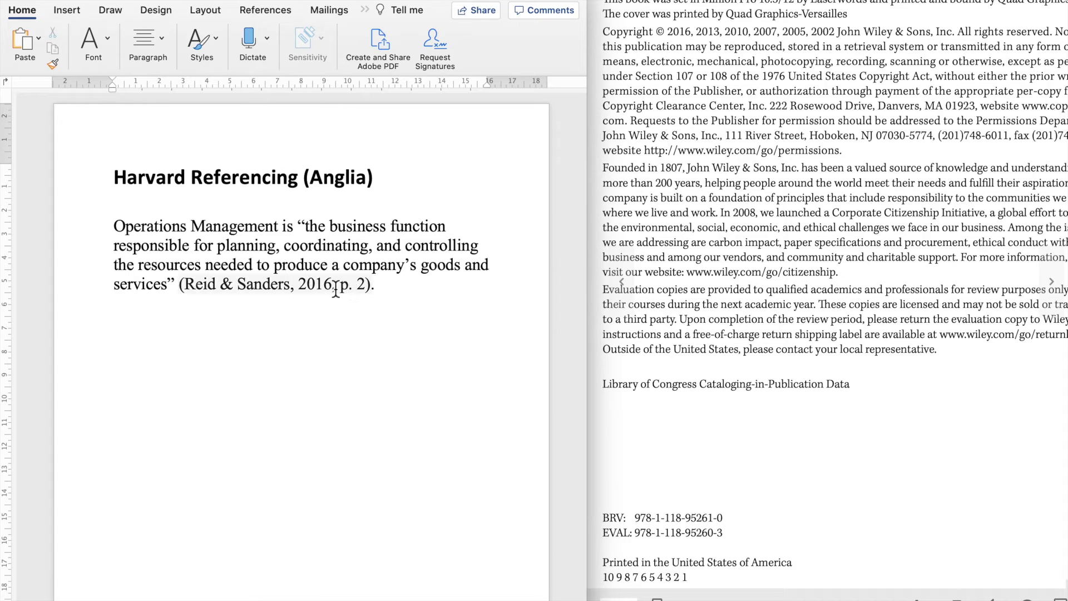
left_click(426, 290)
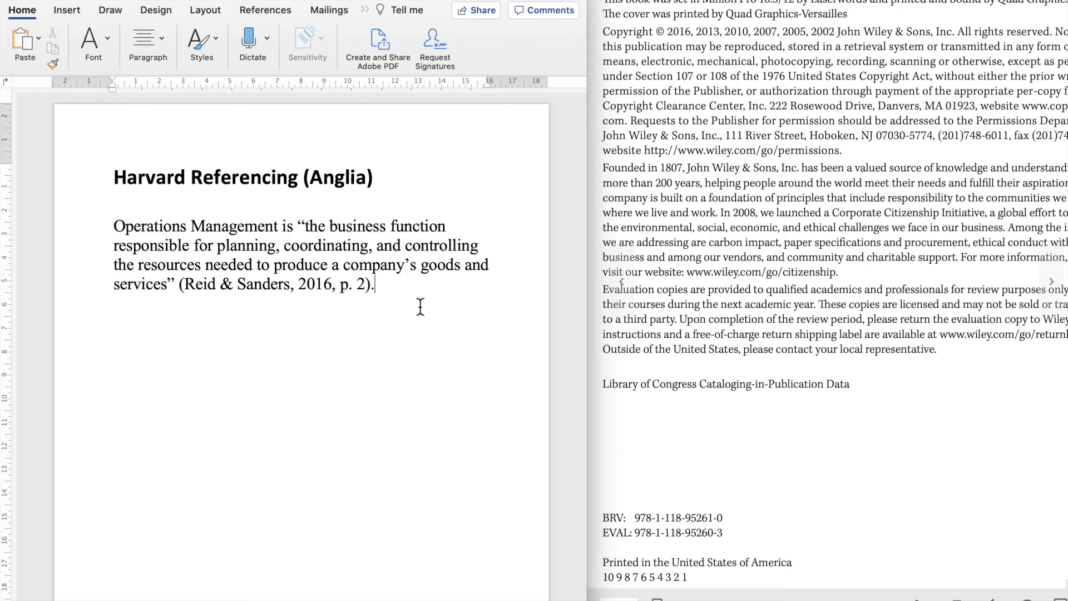
- Duplicate the quoted paragraph below itself, replacing its citation with a plain full stop
left_click_drag(427, 291, 76, 215)
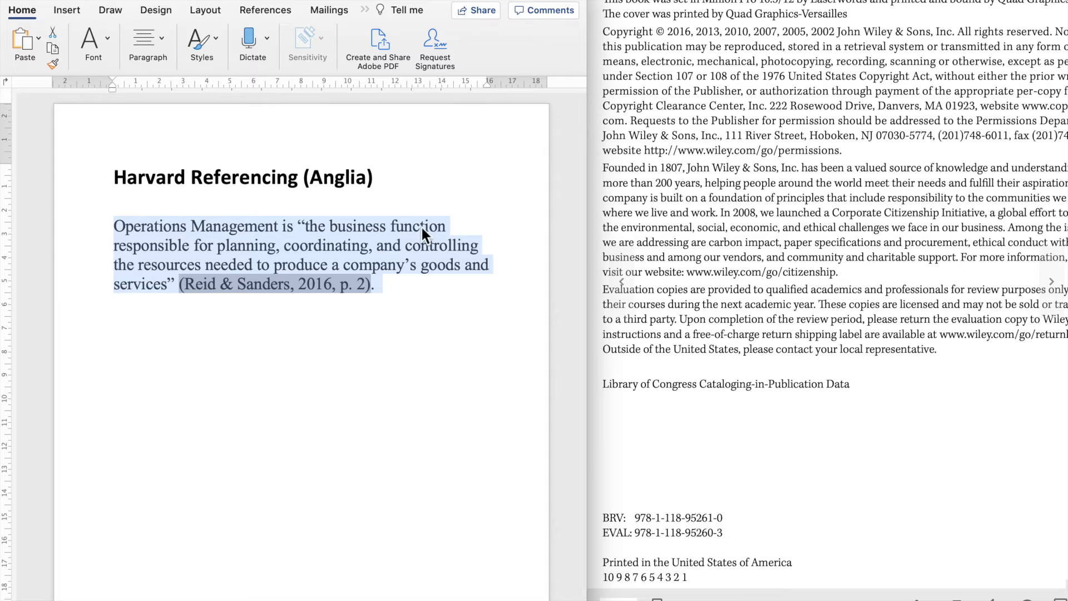
left_click(441, 287)
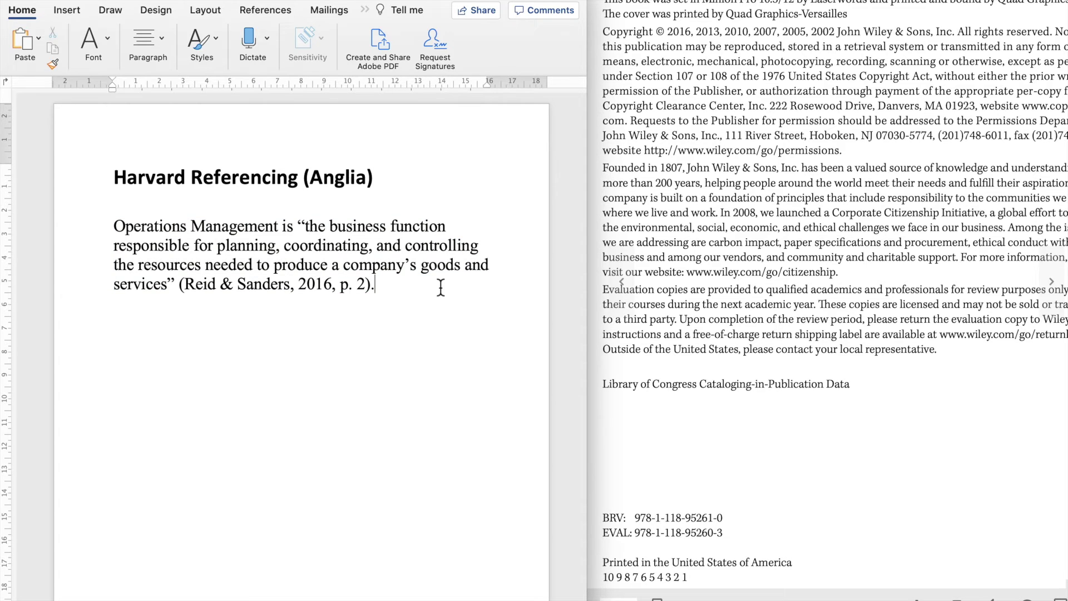
key("Return")
key("super+v")
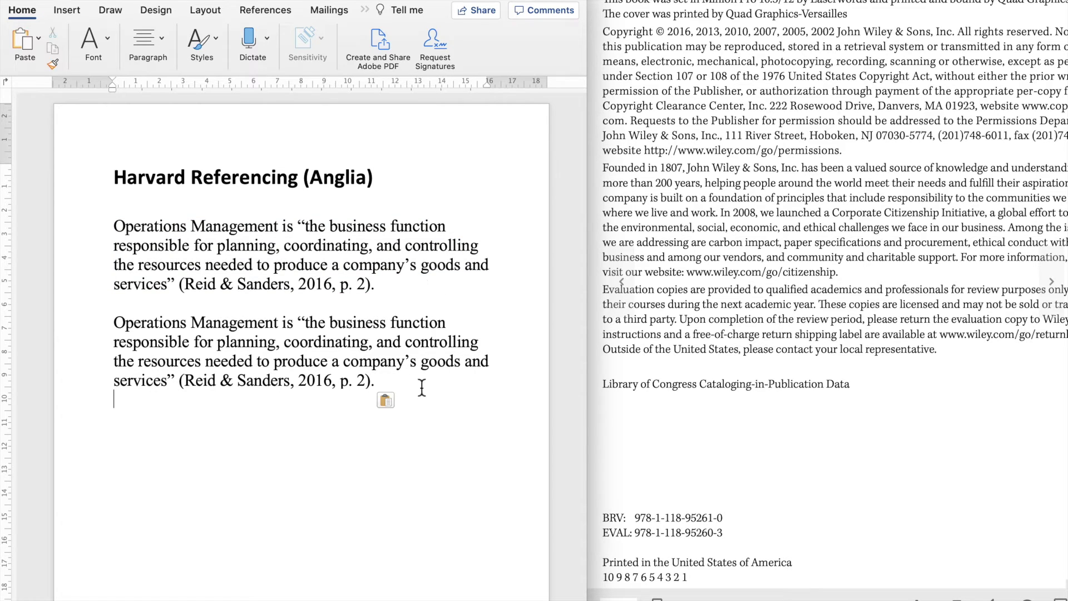
left_click_drag(373, 382, 232, 381)
key("BackSpace")
key("BackSpace")
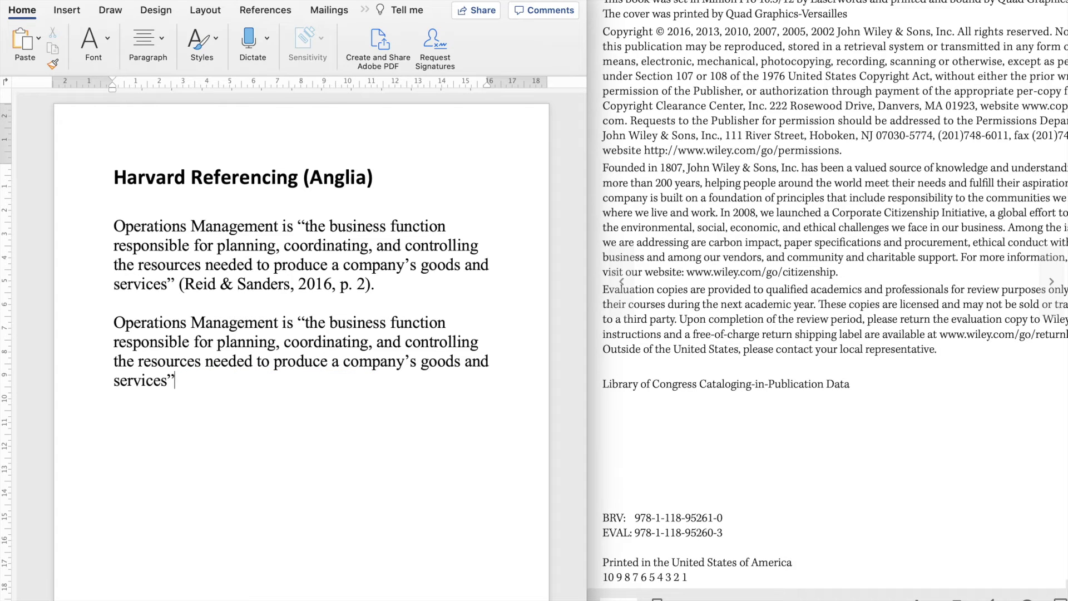
type(".")
- Prefix the copy with 'Reid and Sanders argue that' and lowercase the O of Operations
left_click(115, 323)
type("Reid and S")
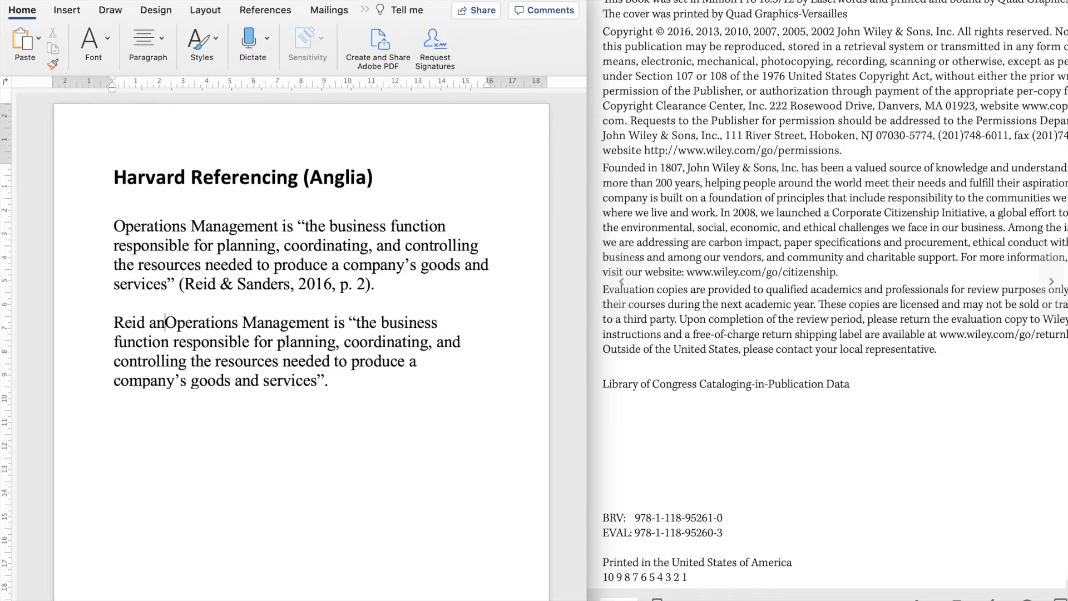
type("anders arg")
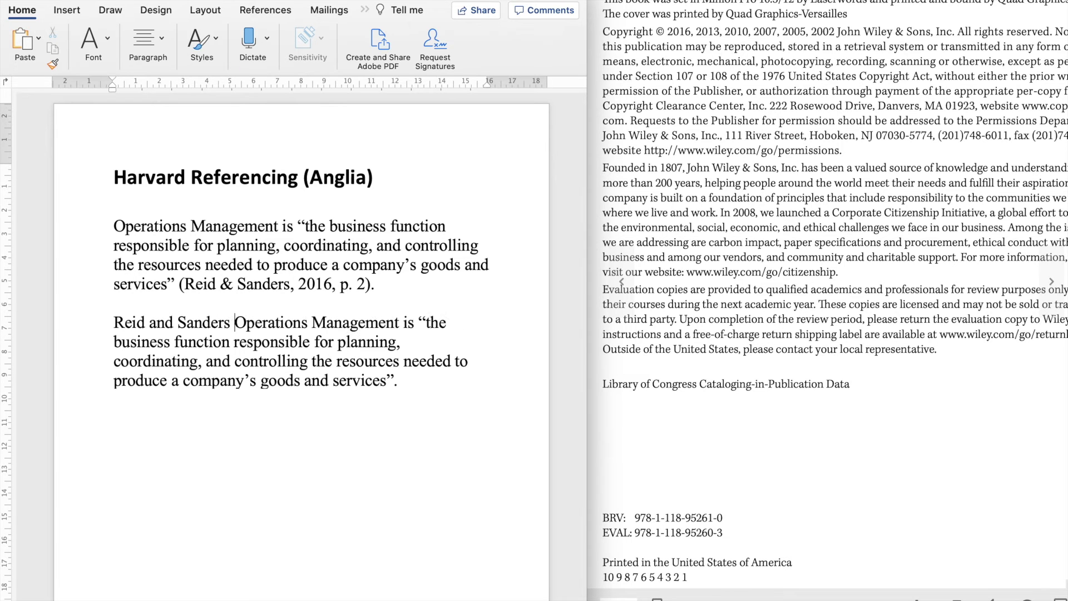
type("ue that")
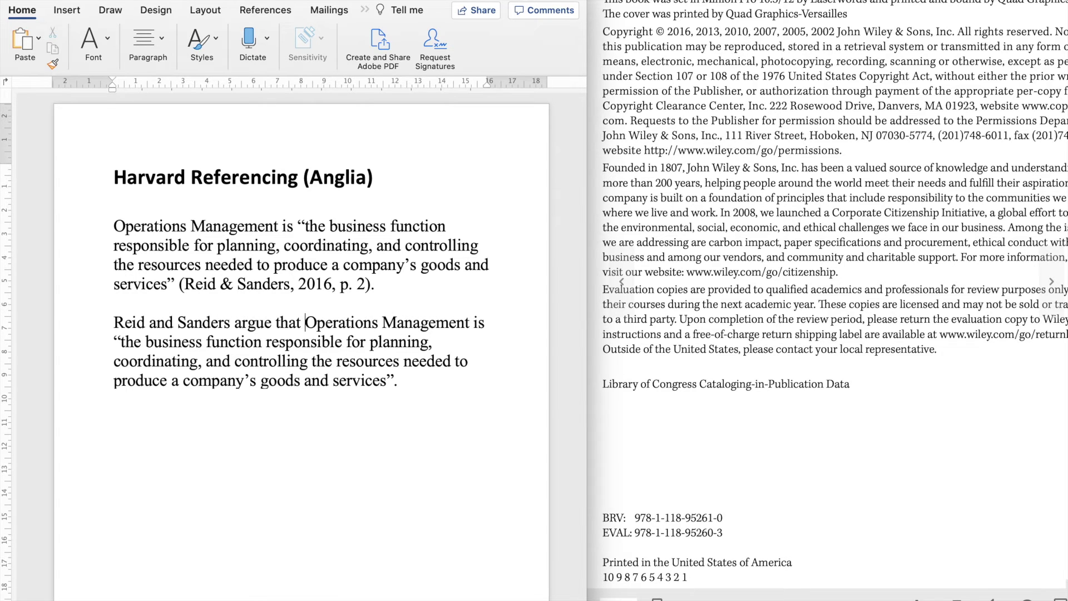
key("shift+Right")
type("o")
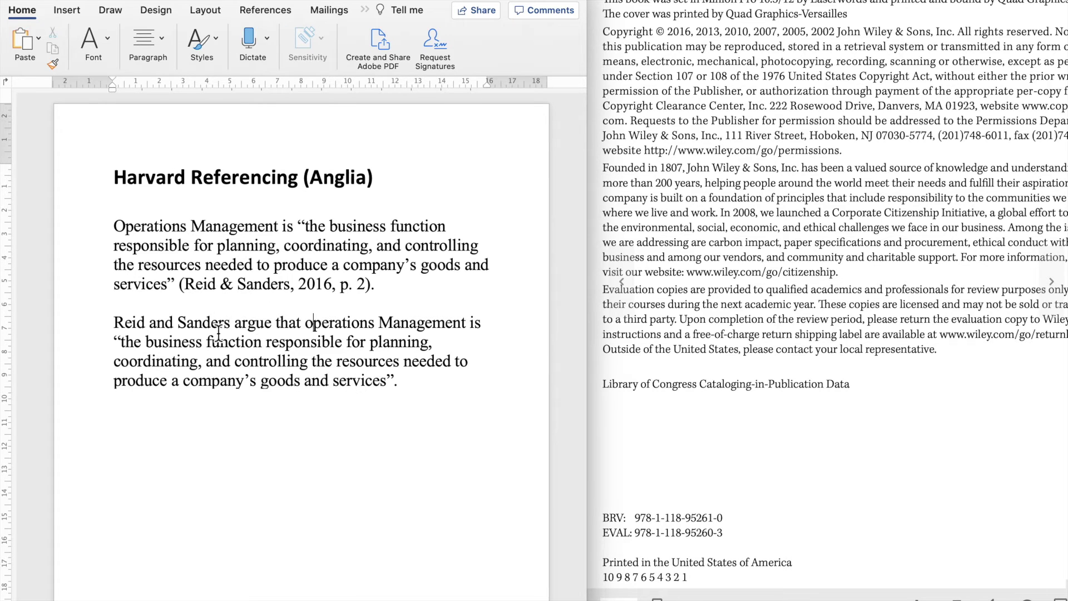
left_click_drag(233, 324, 115, 323)
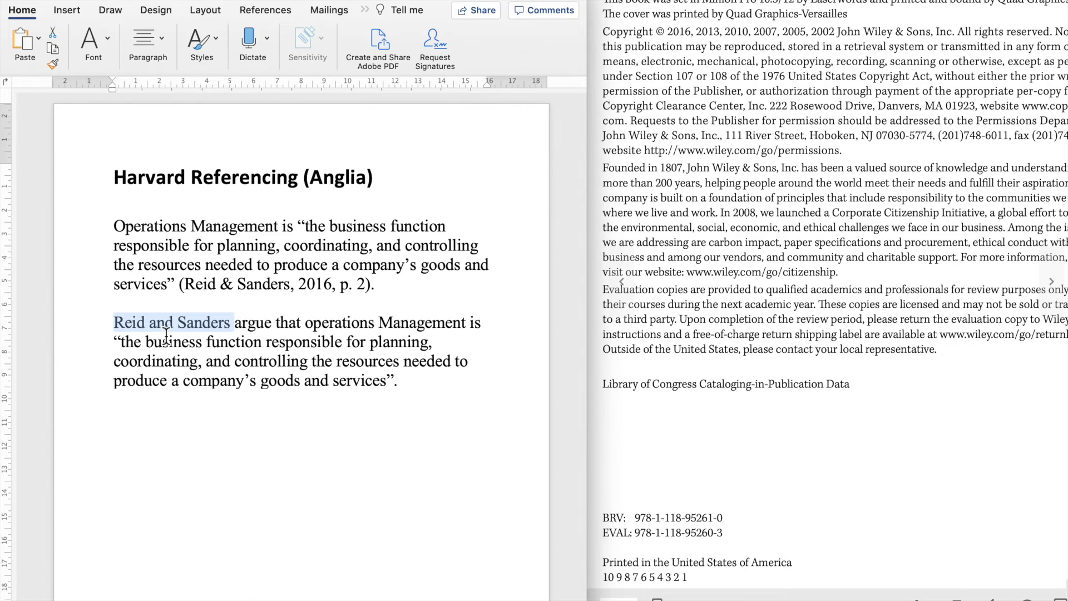
left_click(235, 322)
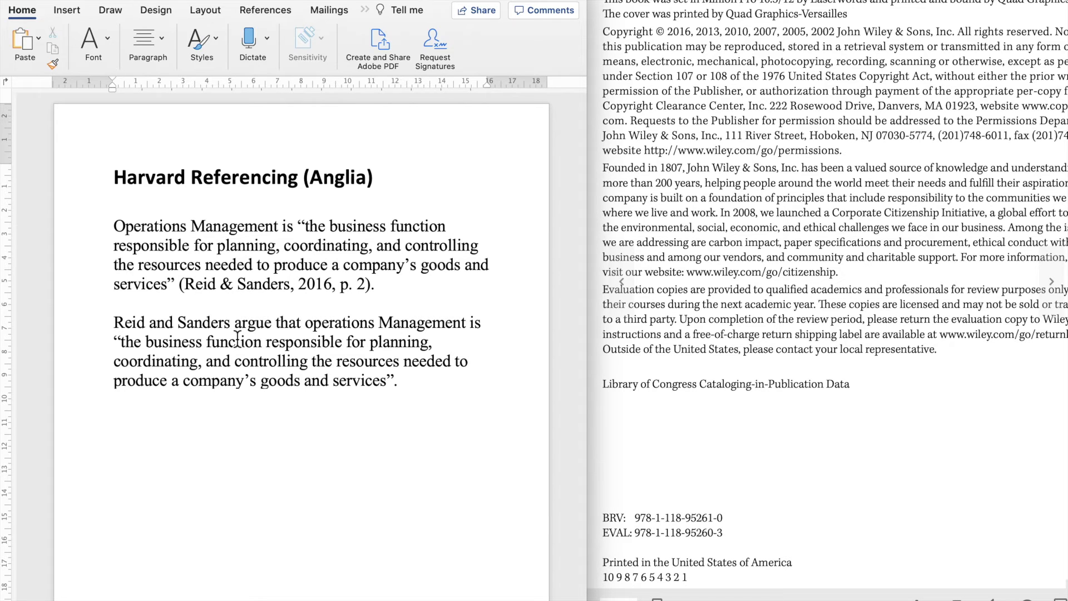
- From the References tab's Citations list, cite the saved Reid & Sanders 2016 source before 'argue'
left_click(261, 9)
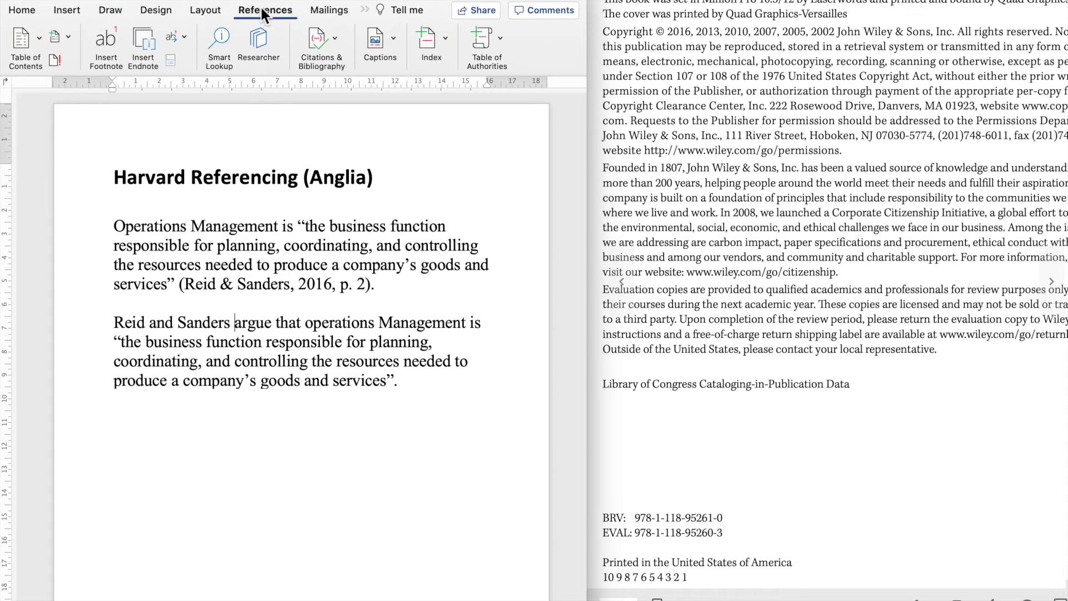
left_click(336, 38)
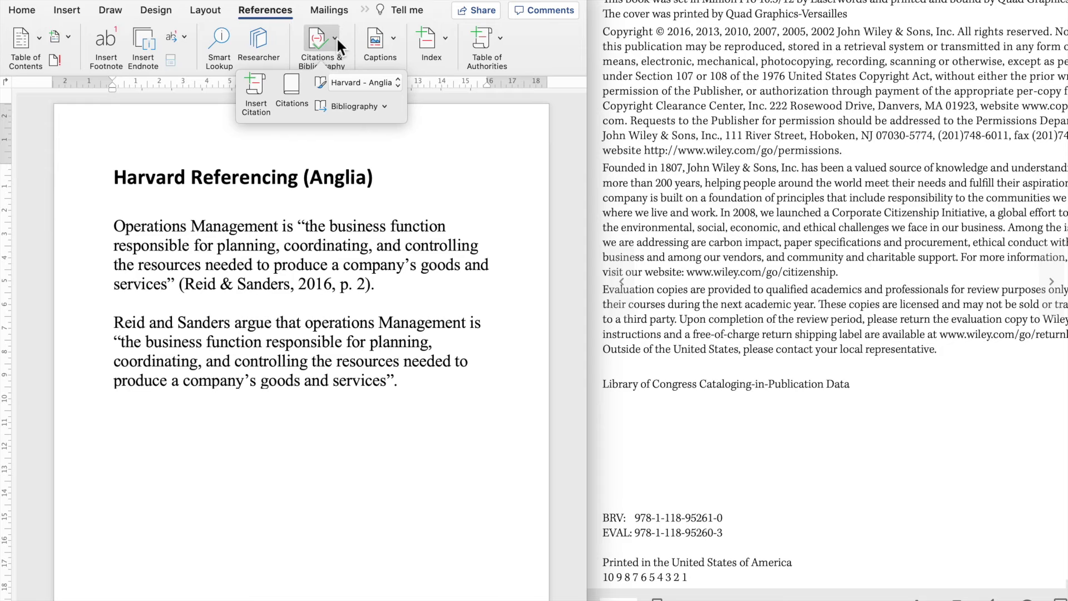
left_click(296, 89)
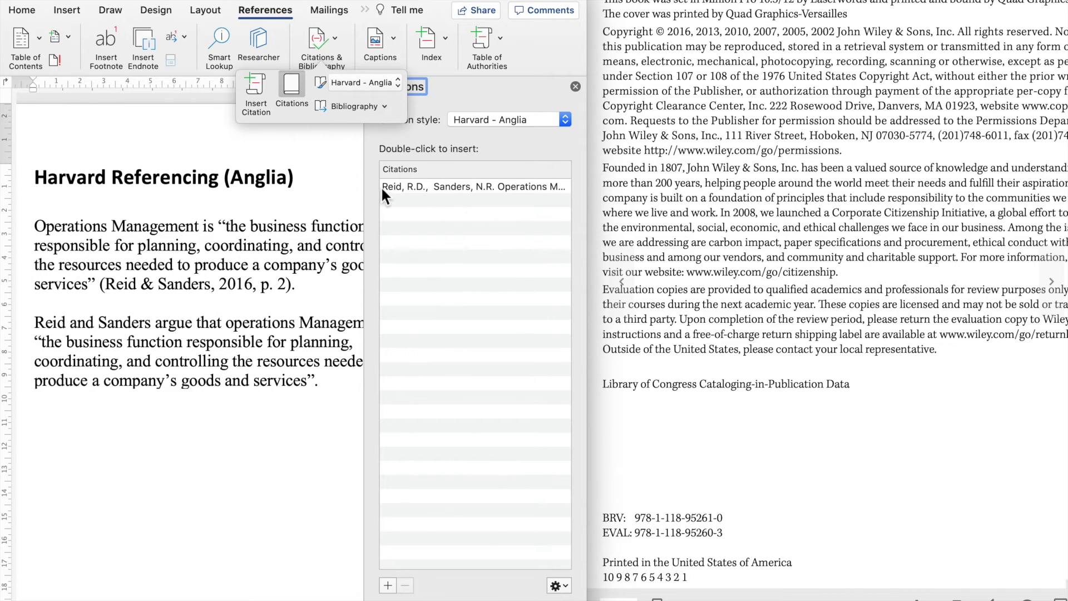
left_click(350, 168)
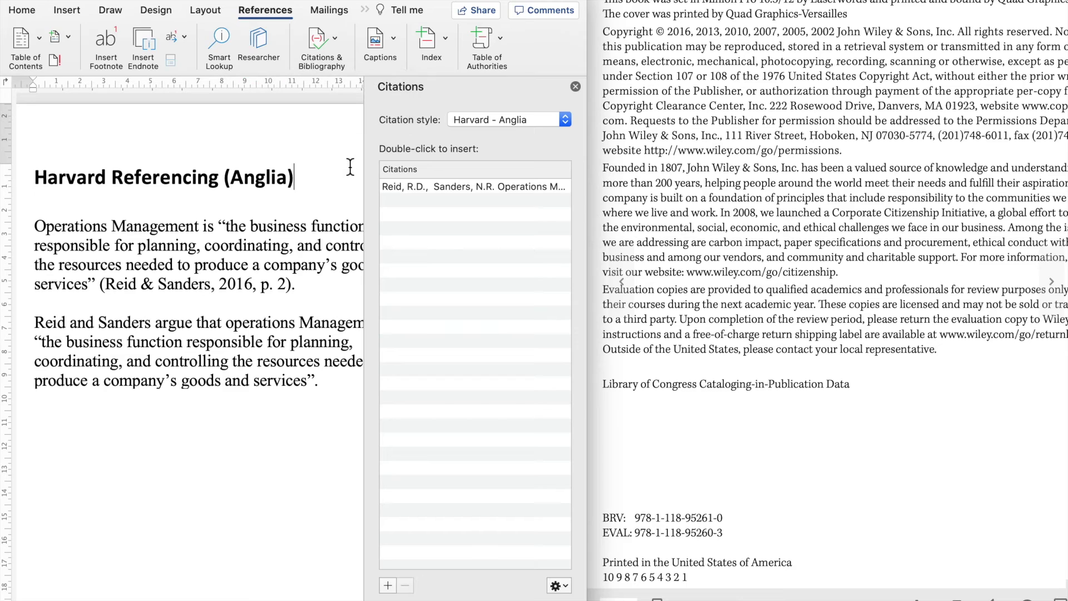
left_click(156, 325)
double_click(428, 187)
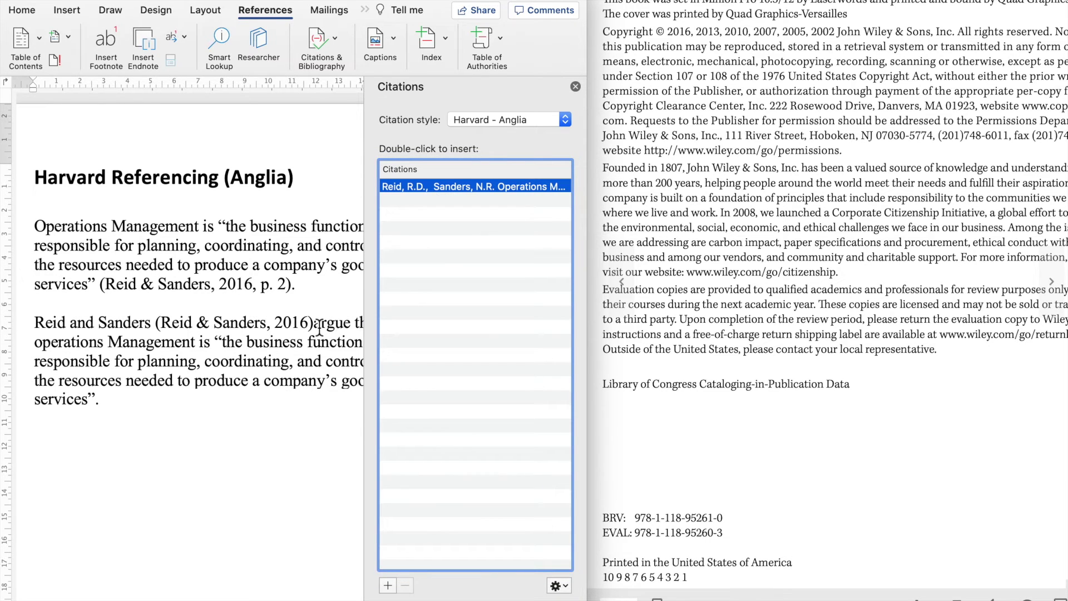
left_click(316, 323)
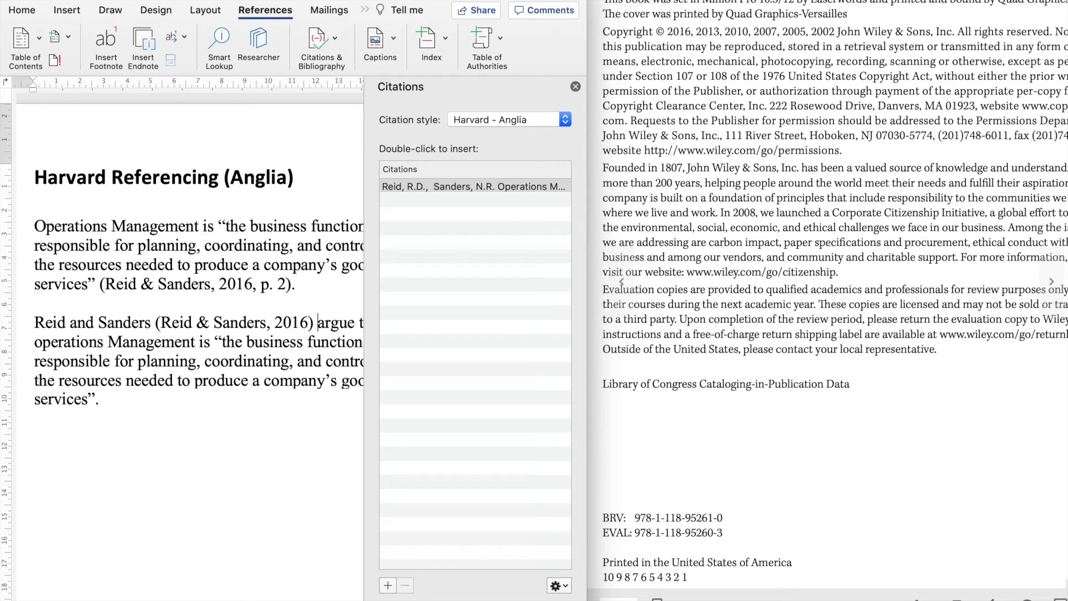
- Close the Citations pane and suppress the author in the new citation so it reads (2016)
left_click(575, 86)
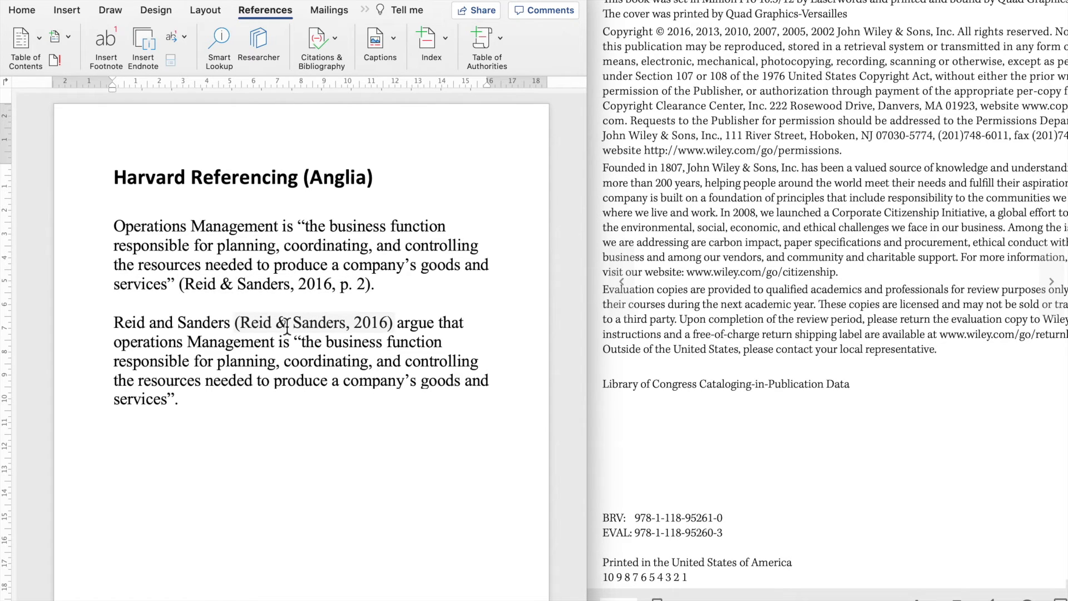
left_click(383, 324)
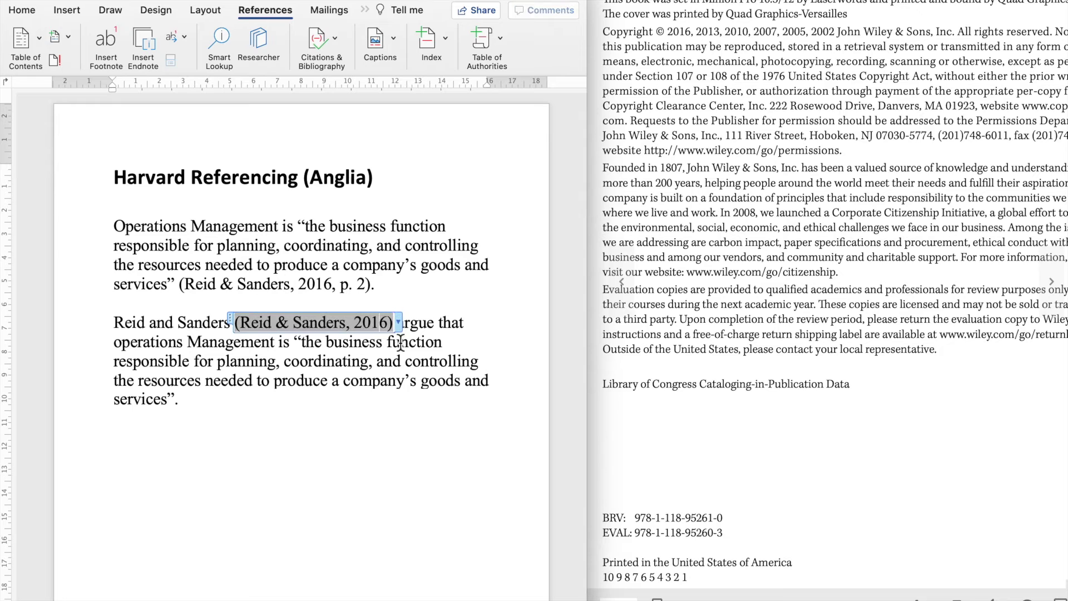
left_click(399, 323)
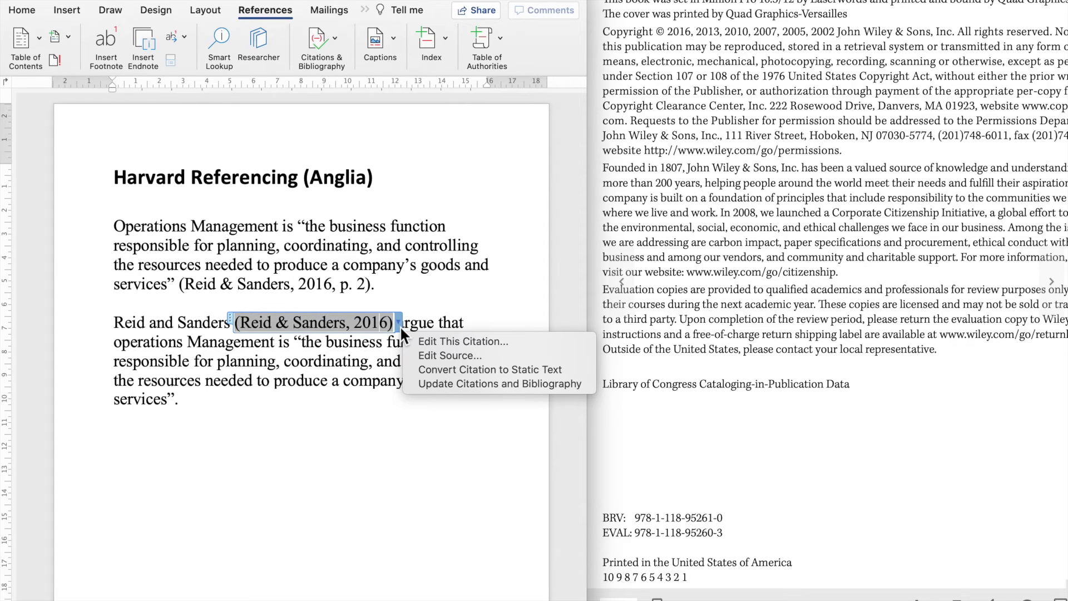
left_click(439, 341)
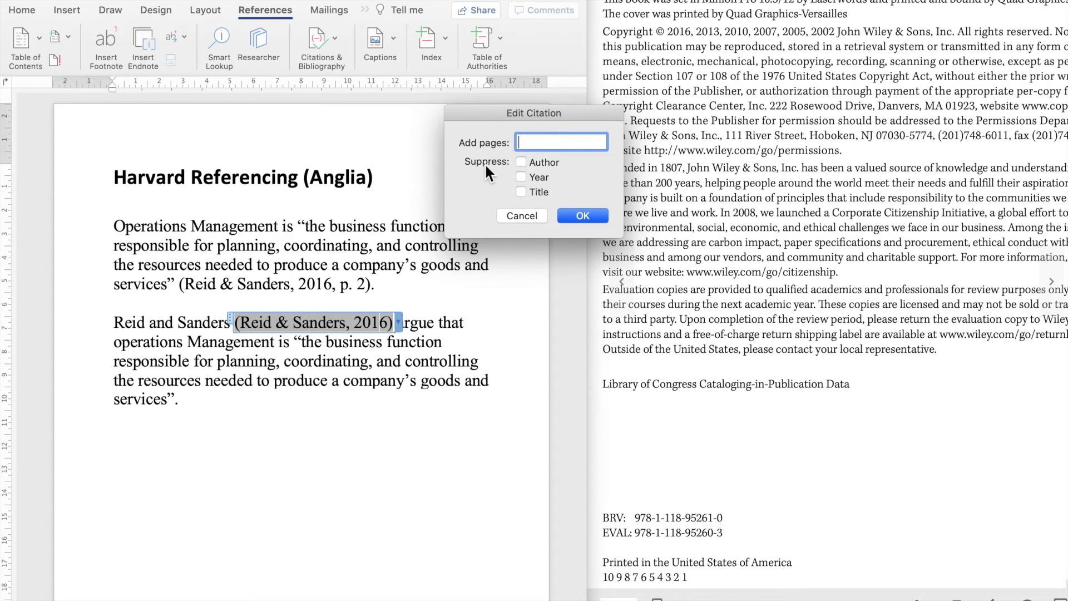
left_click(521, 162)
left_click(582, 216)
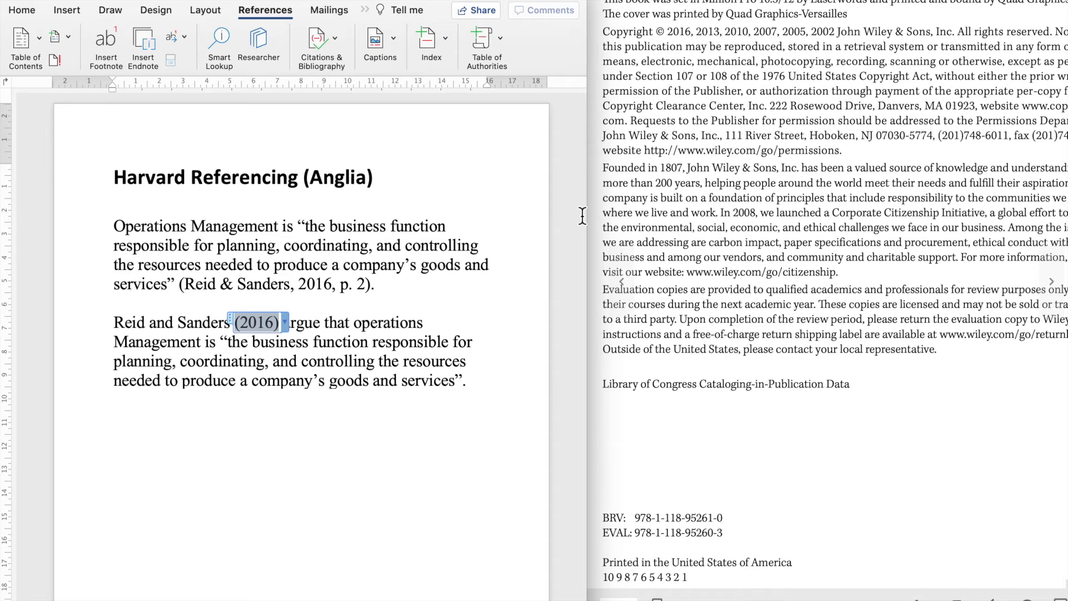
left_click(339, 491)
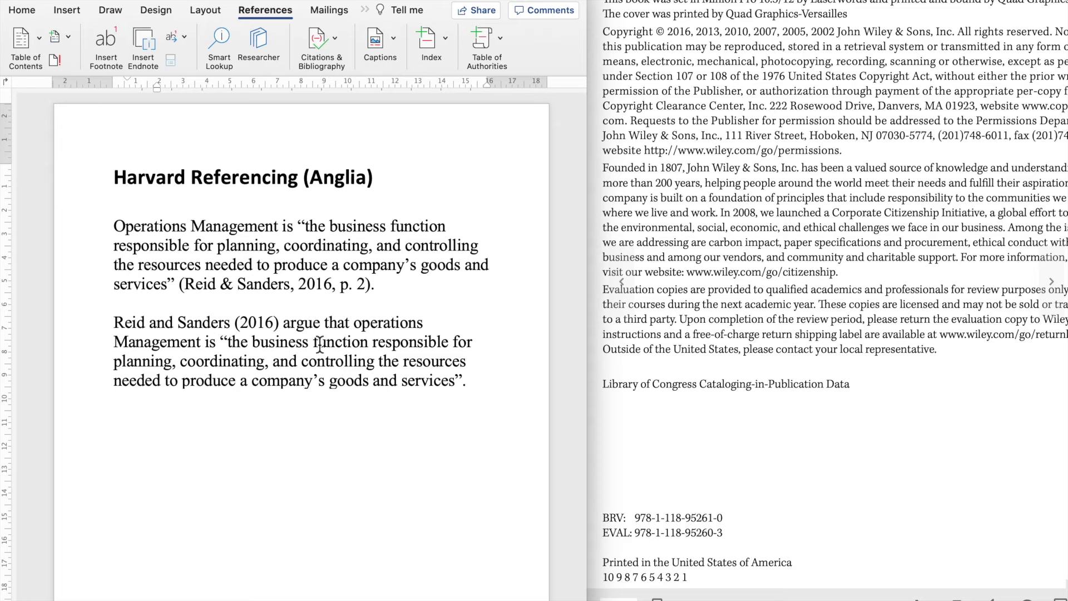
- Edit the (2016) citation again to add page 2
left_click(277, 325)
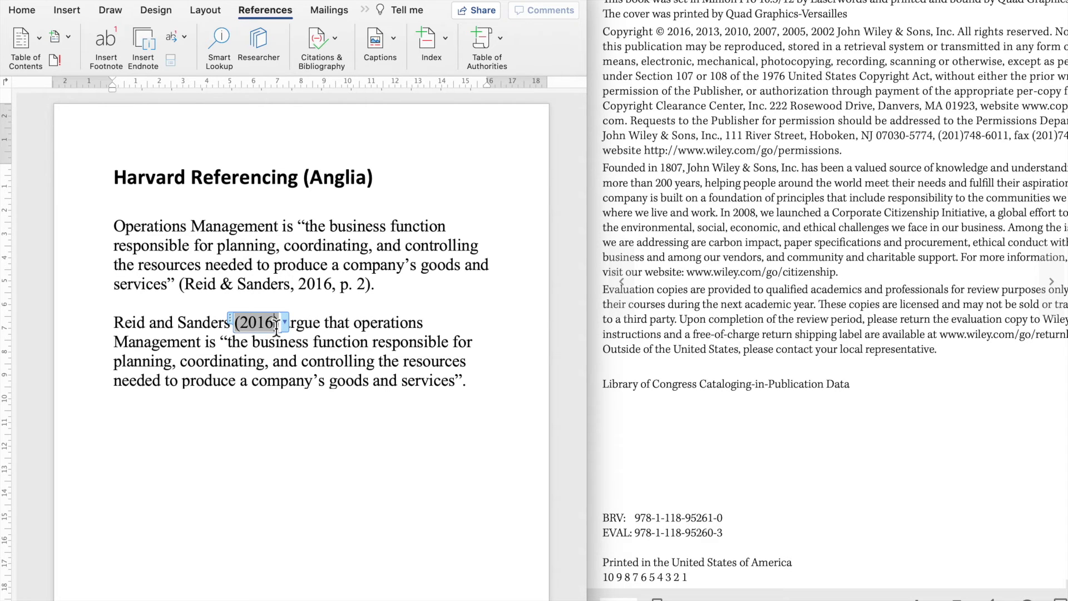
left_click(285, 323)
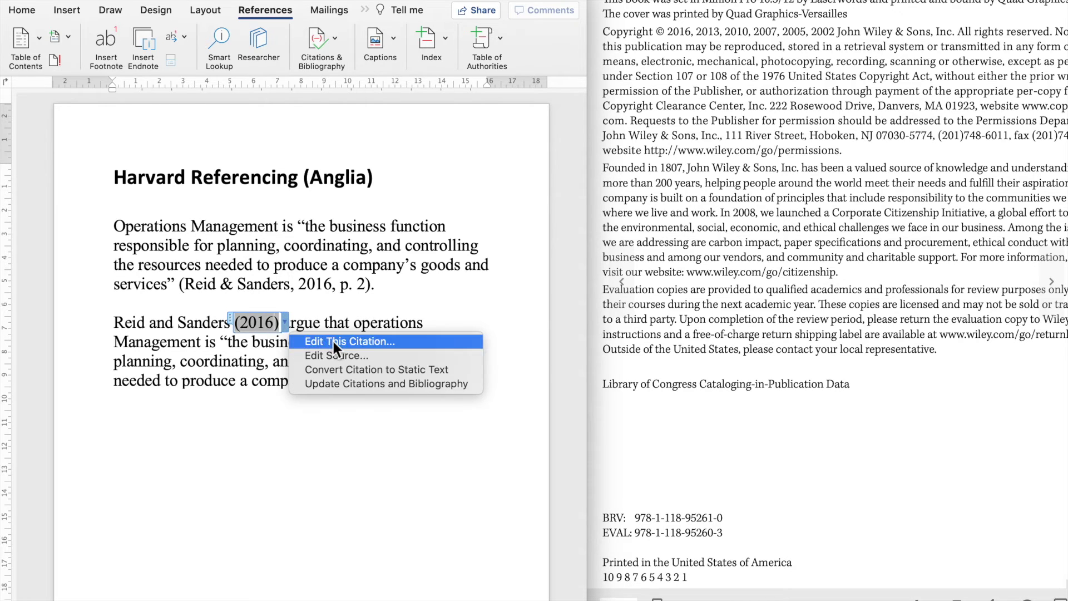
left_click(333, 340)
type("2")
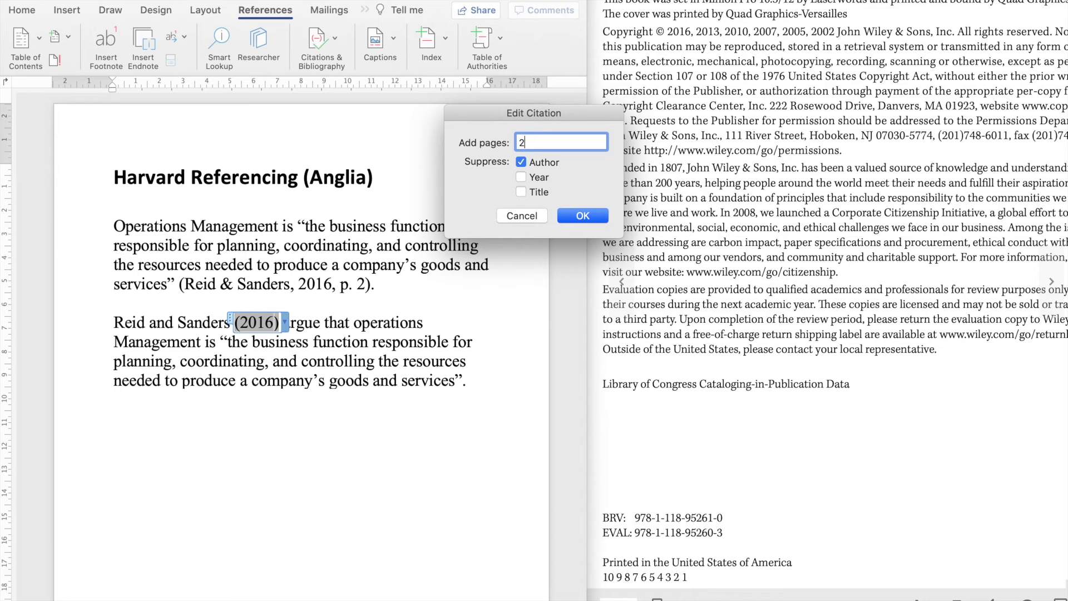
left_click(576, 215)
left_click(411, 395)
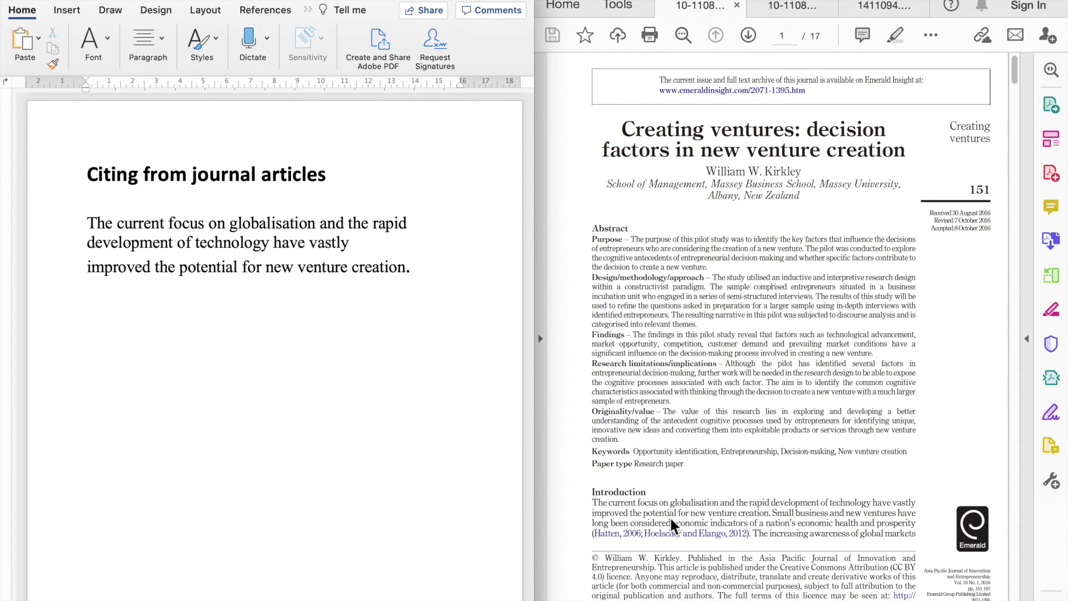
- Match the globalisation sentence against the PDF and enclose it in quotation marks, ending after 'creation'
left_click(595, 503)
left_click_drag(594, 503, 771, 513)
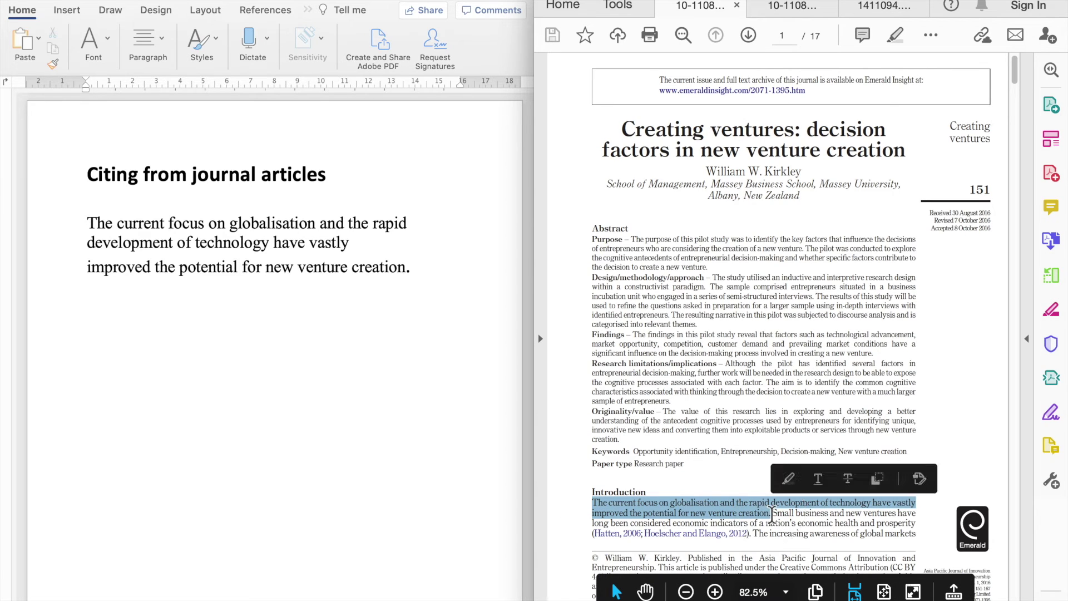
left_click(90, 226)
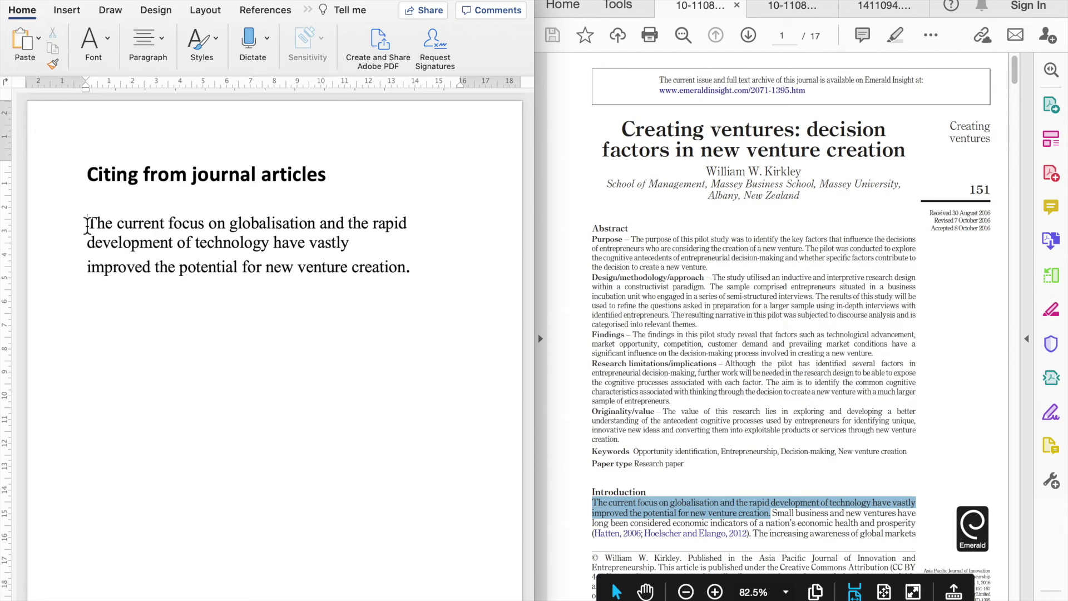
type("\"")
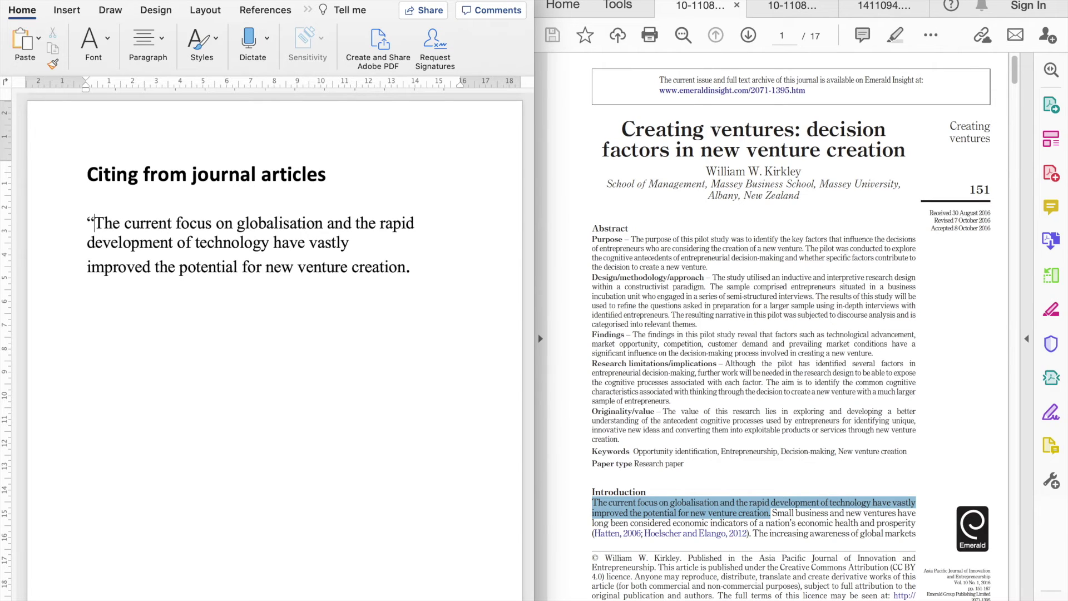
left_click(409, 277)
type("\"")
left_click(265, 9)
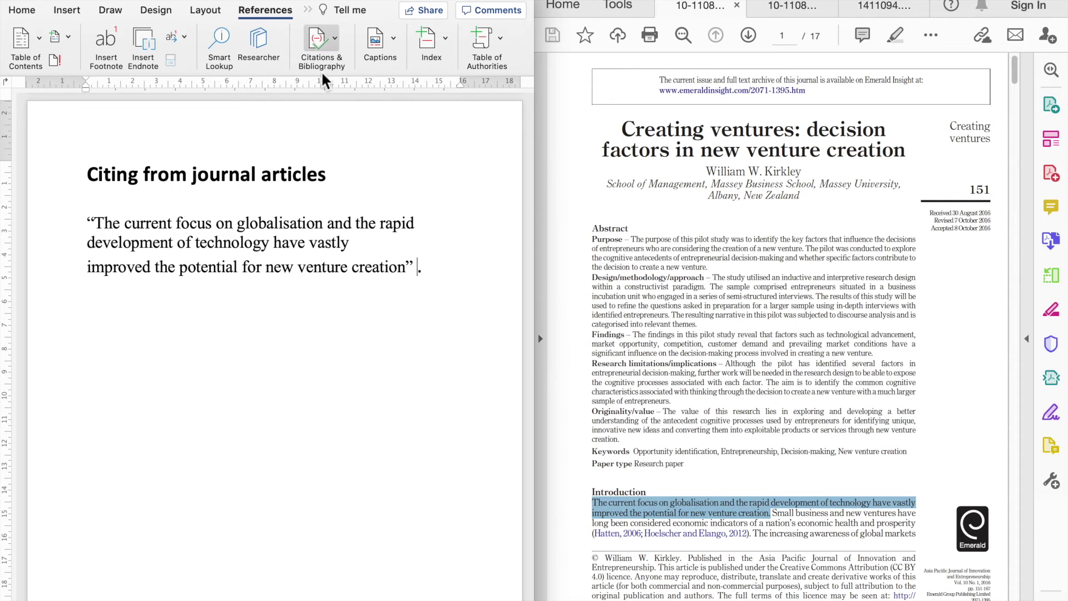
- Use Insert Citation to create a new source with type Article in a journal
left_click(336, 38)
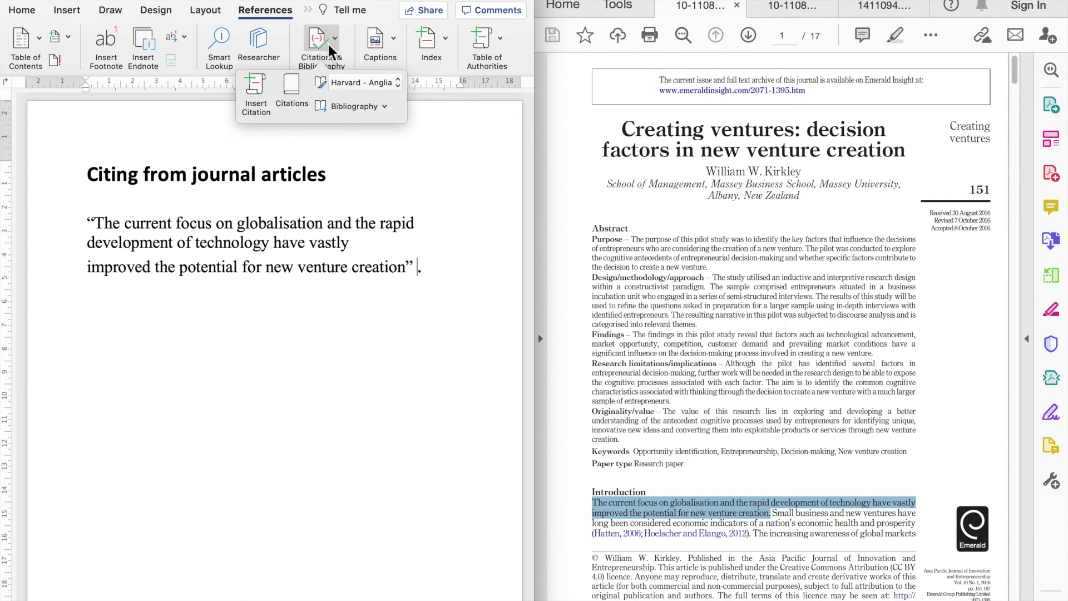
left_click(265, 82)
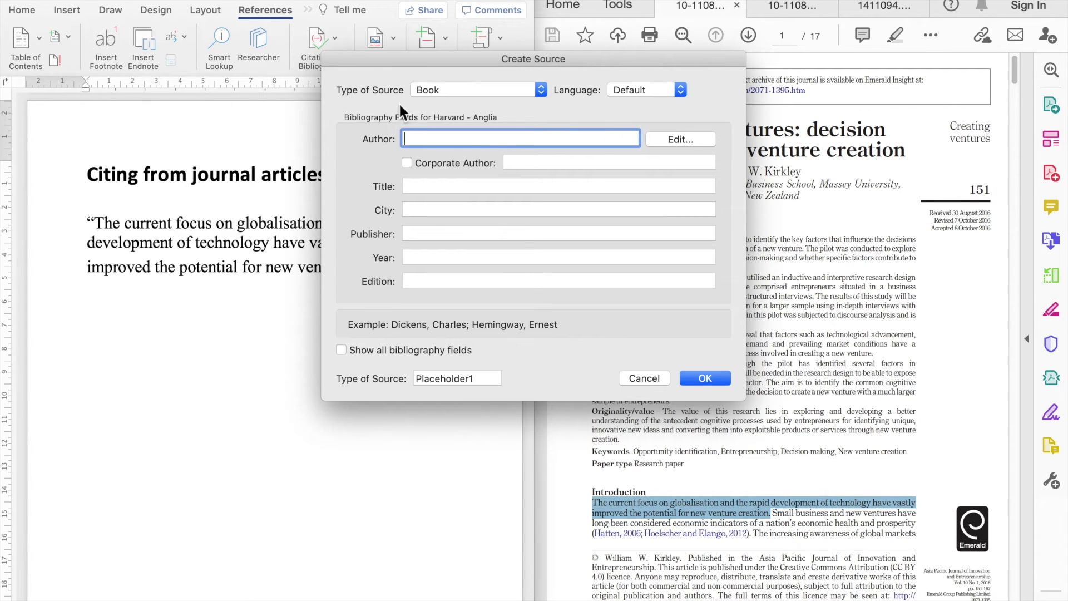
left_click(461, 89)
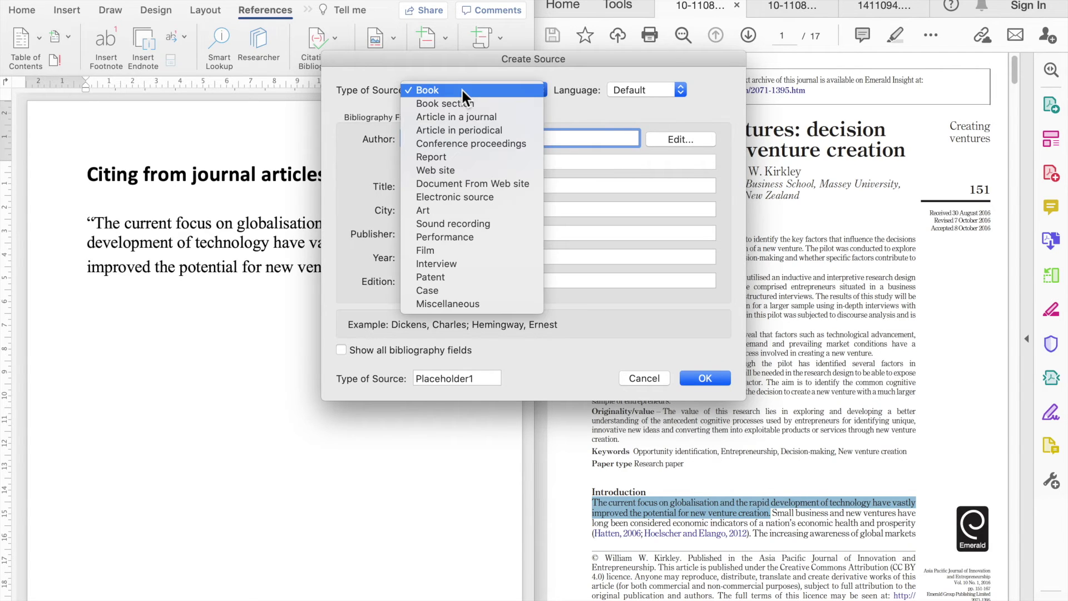
left_click(518, 118)
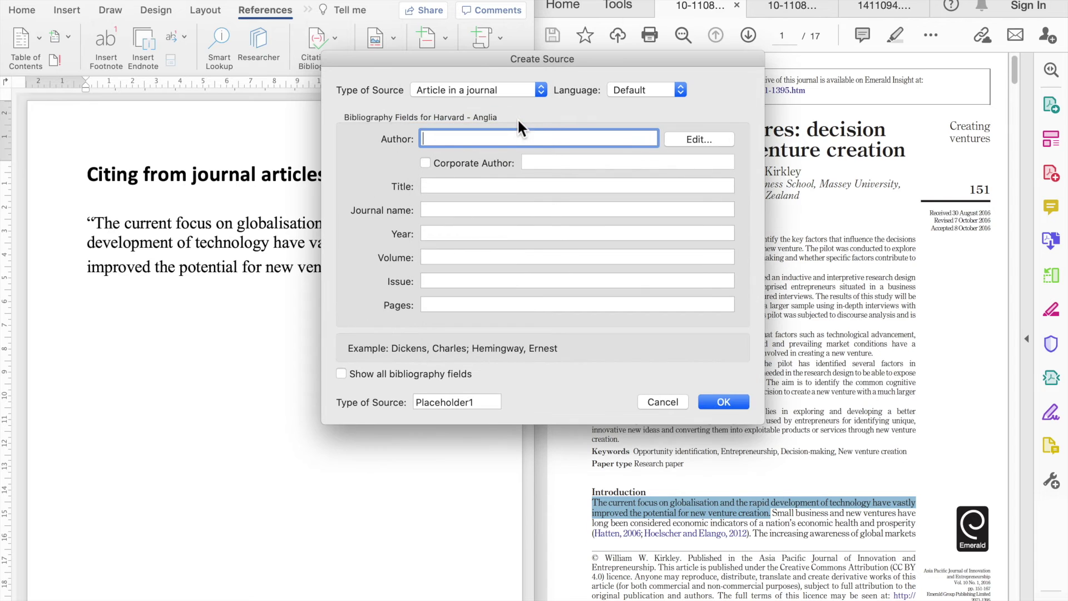
- Fill the Author field with the surname copied from the PDF followed by the author's initials
left_click_drag(479, 61, 457, 298)
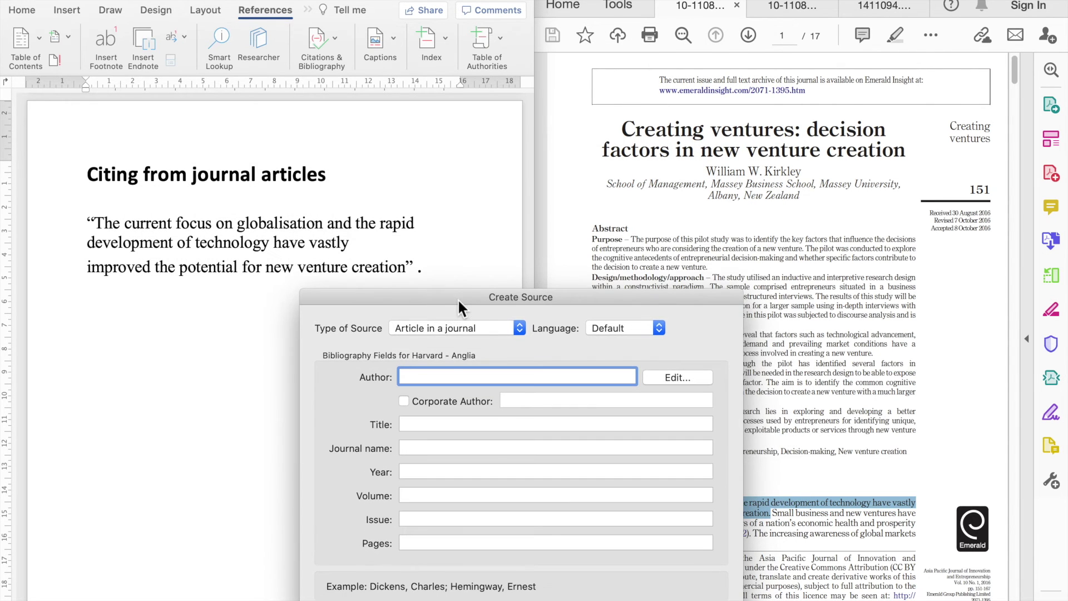
left_click(801, 171)
left_click_drag(802, 174, 767, 174)
key("super+c")
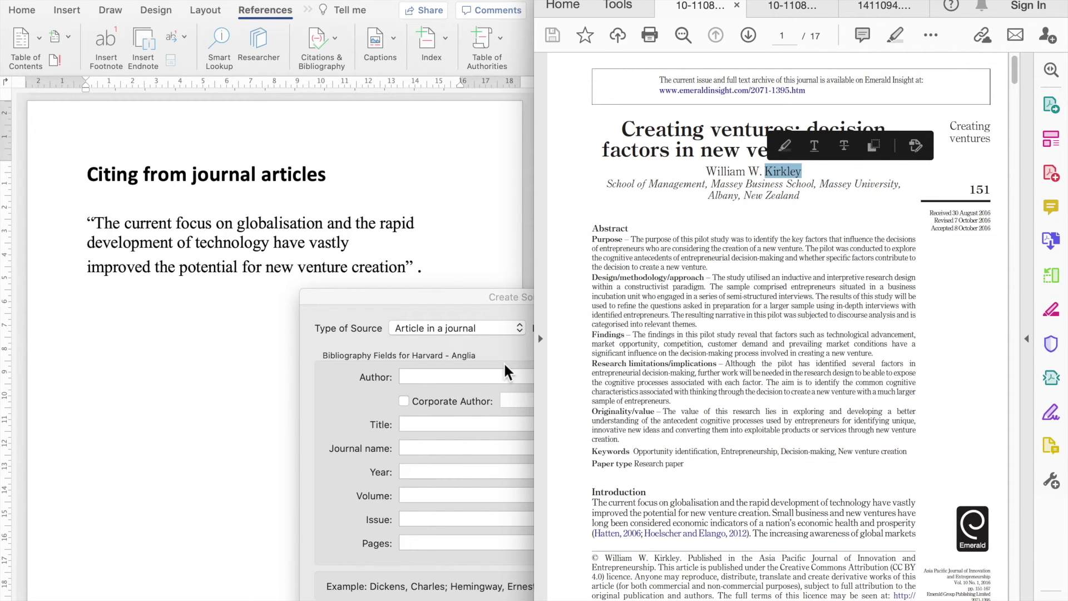
left_click(448, 379)
key("super+v")
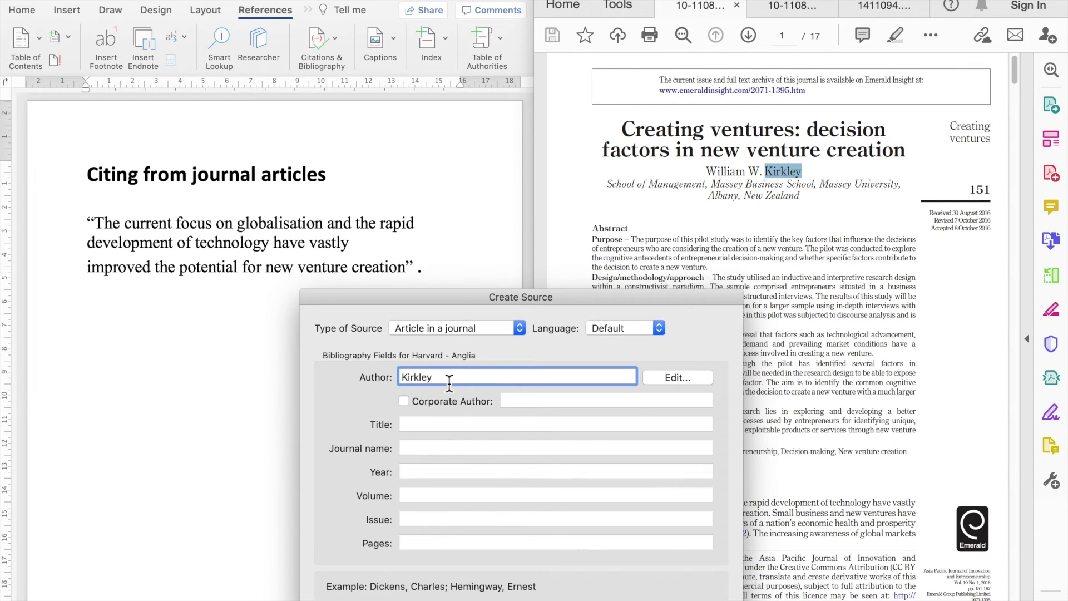
type(", W.W.")
- Paste the article title 'Creating ventures: decision factors in new venture creation' into the Title field
left_click(478, 423)
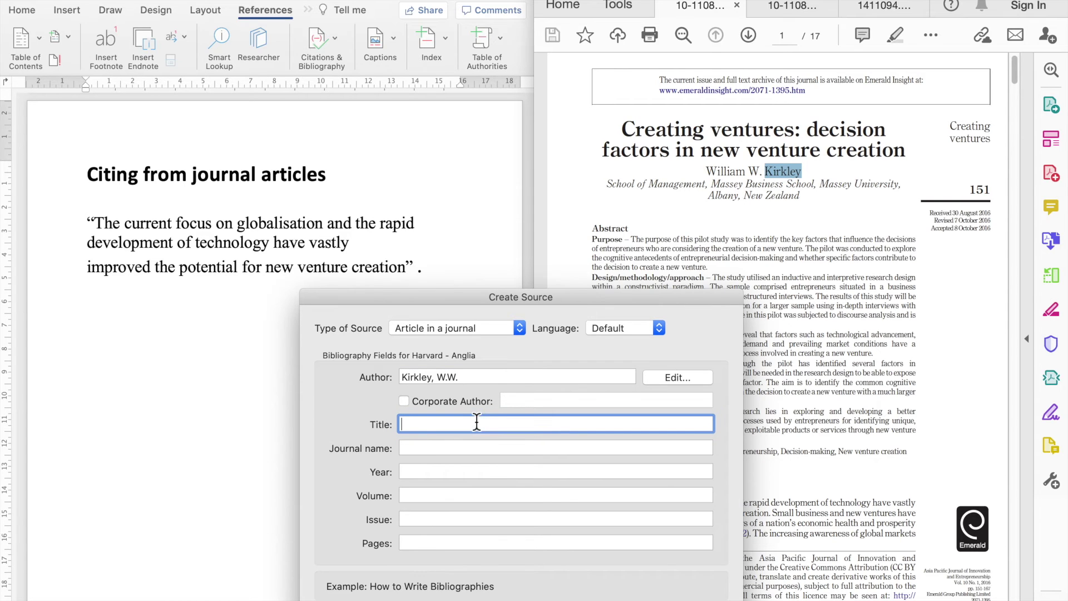
left_click(623, 129)
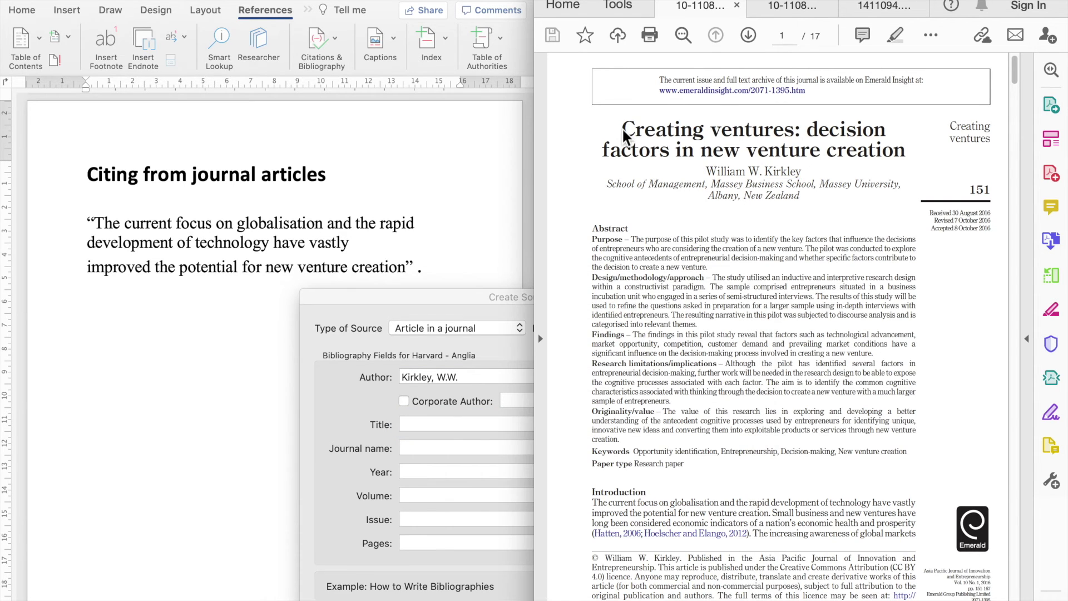
left_click_drag(622, 128, 889, 152)
key("super+c")
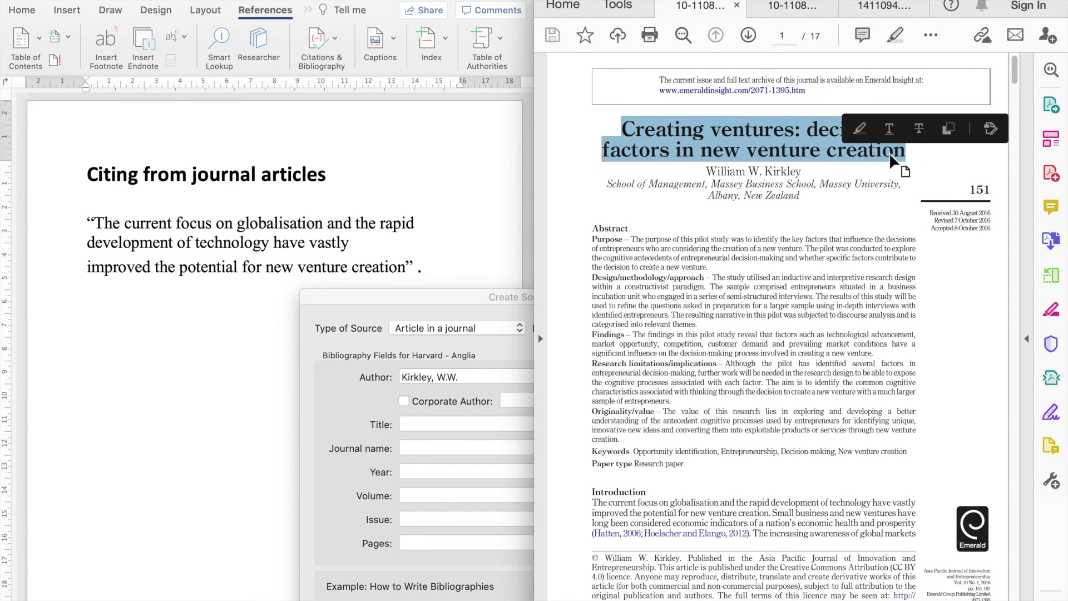
left_click(448, 425)
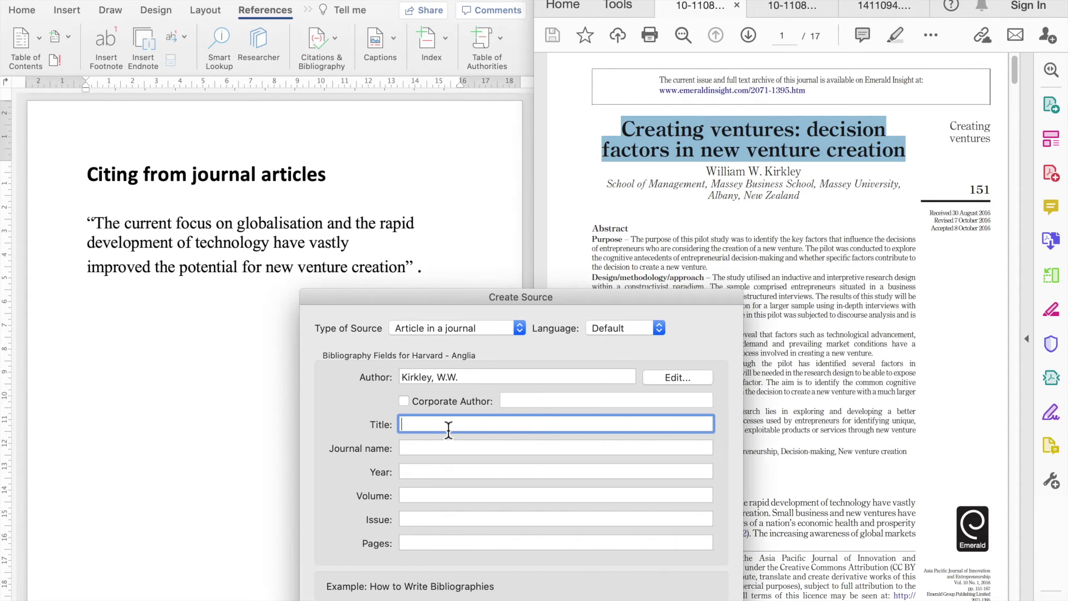
key("super+v")
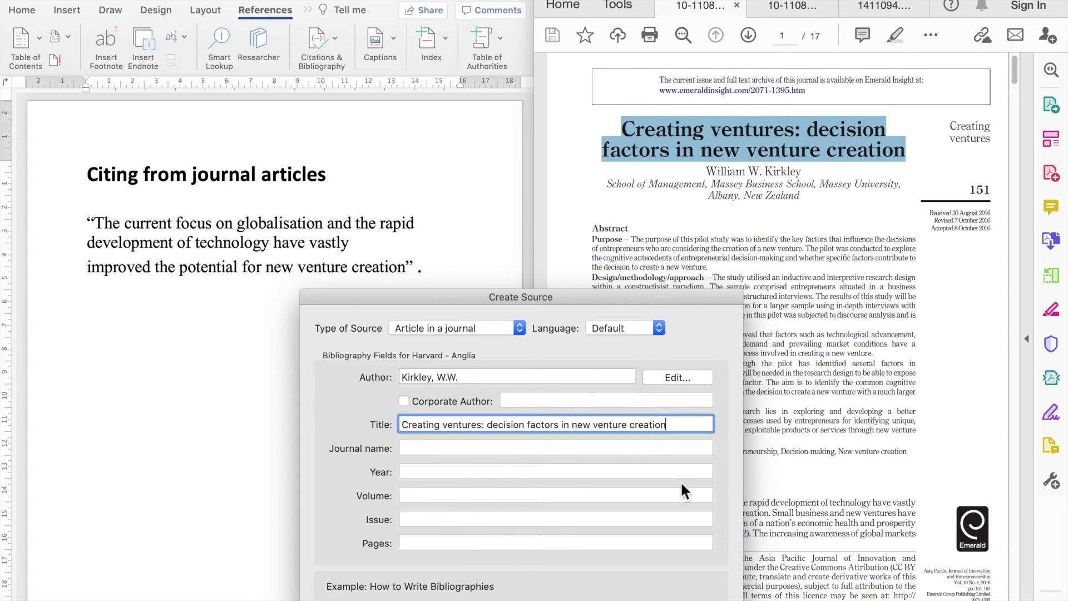
left_click(775, 445)
scroll(775, 448, "down", 5)
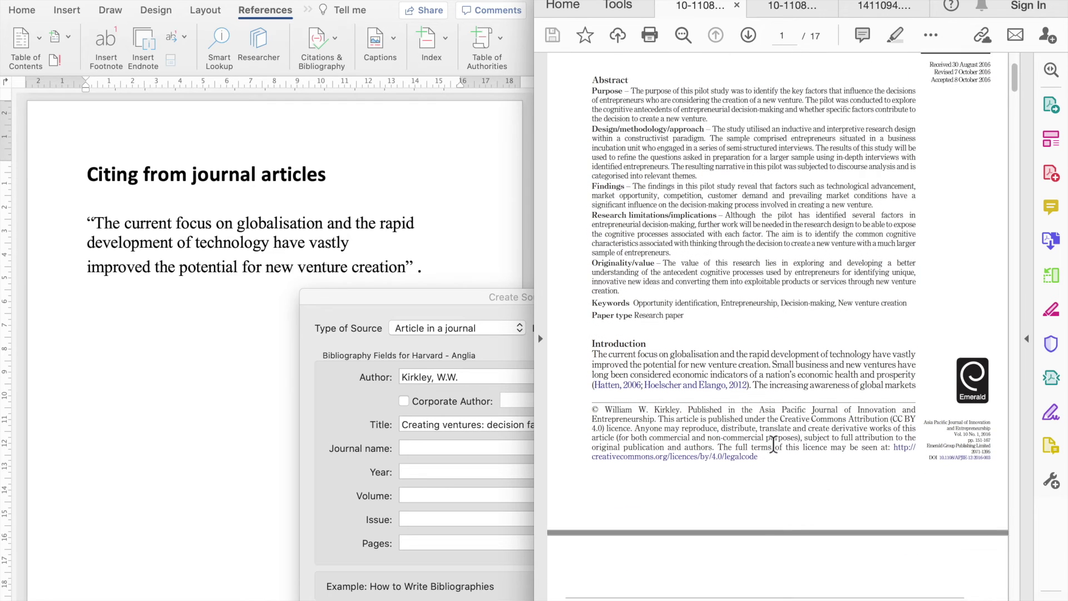
- Zoom into the PDF's journal details under the Emerald logo and move the source form aside to Journal name
scroll(771, 390, "down", 1)
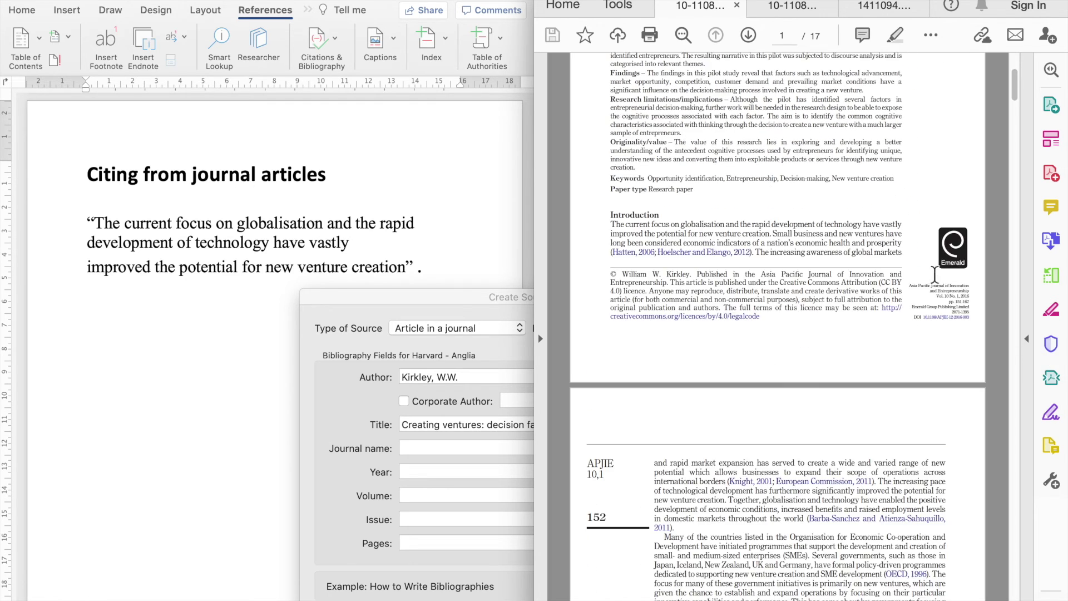
key("super+equal")
key("super+equal")
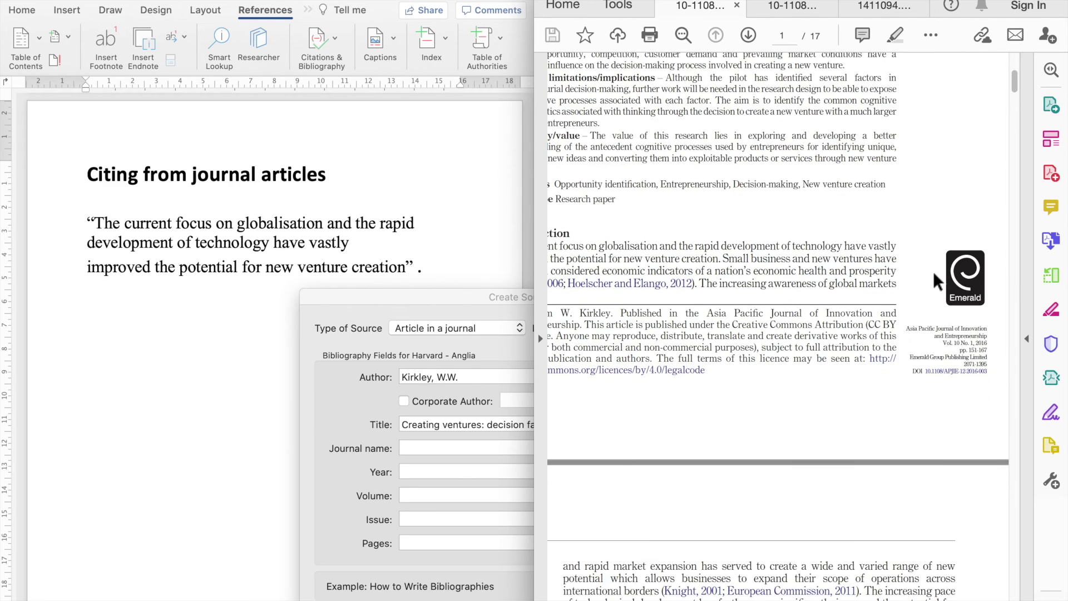
scroll(937, 276, "down", 5)
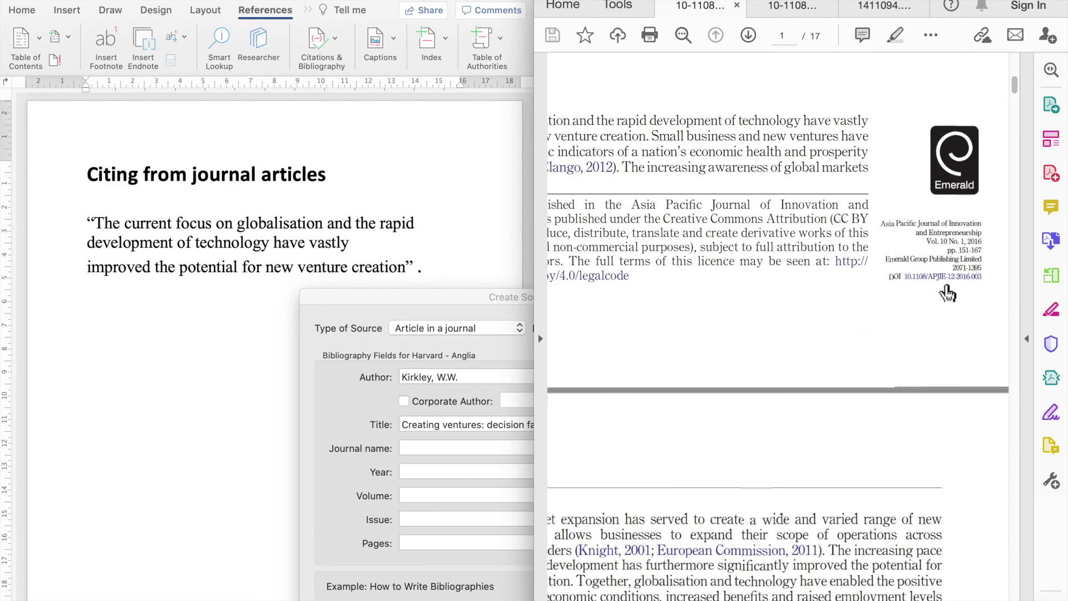
key("super+equal")
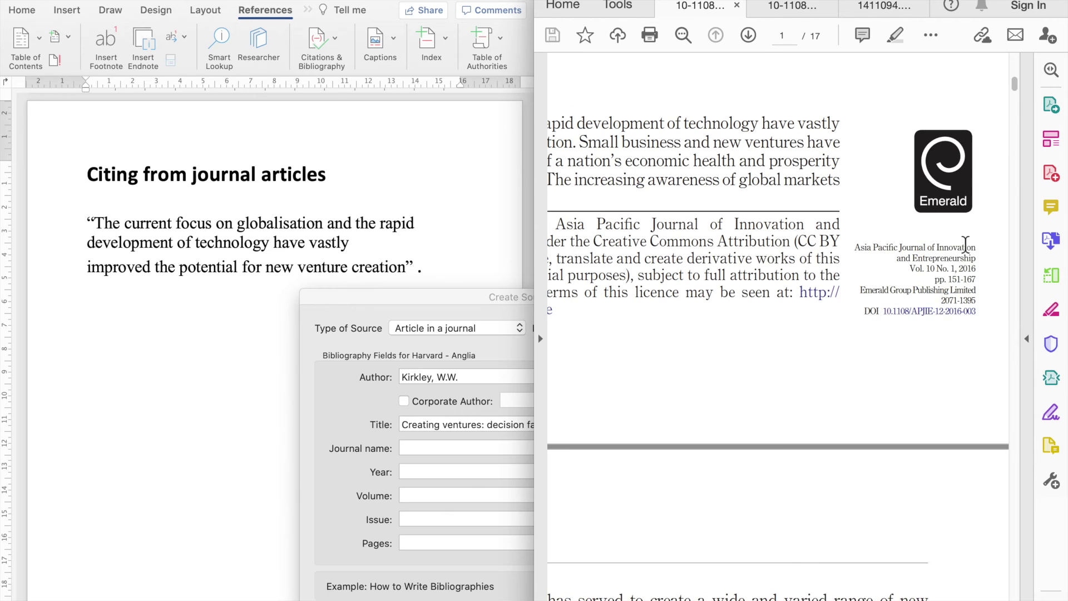
key("super+equal")
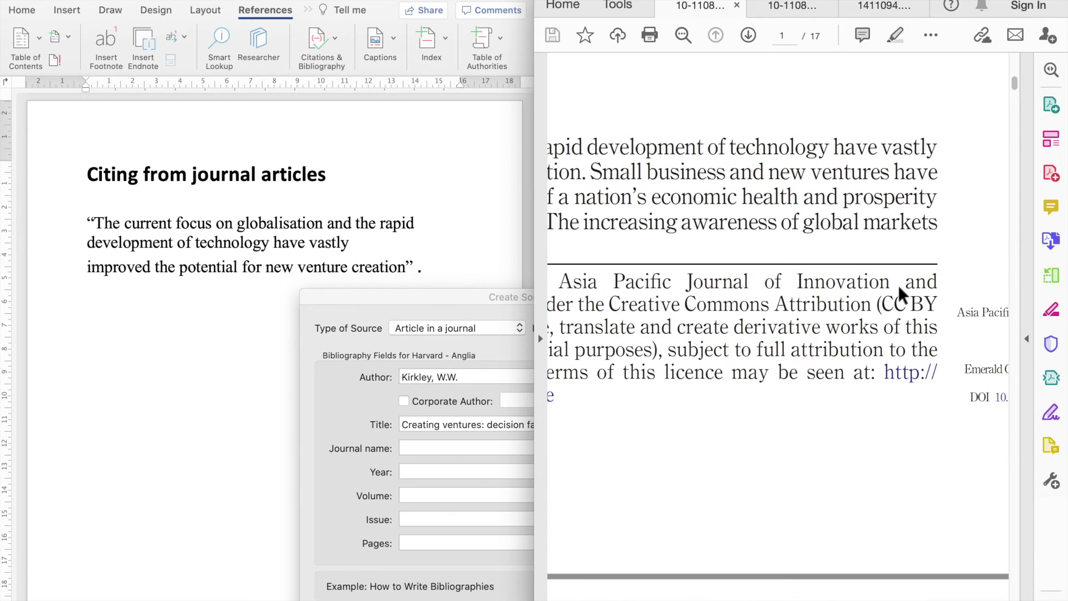
scroll(900, 288, "right", 5)
scroll(900, 288, "down", 1)
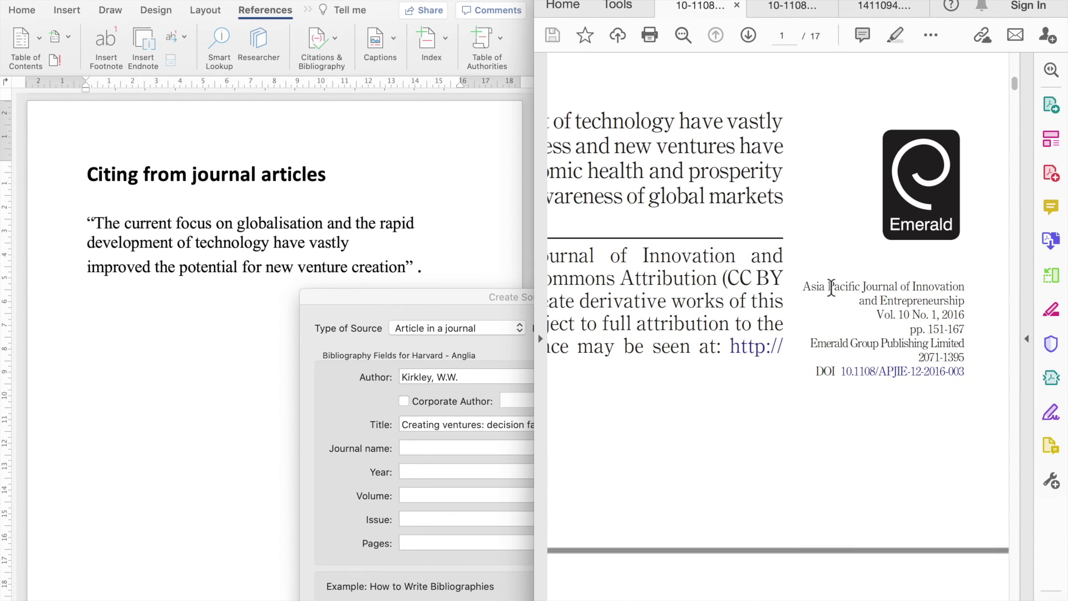
left_click_drag(480, 297, 213, 142)
left_click(224, 293)
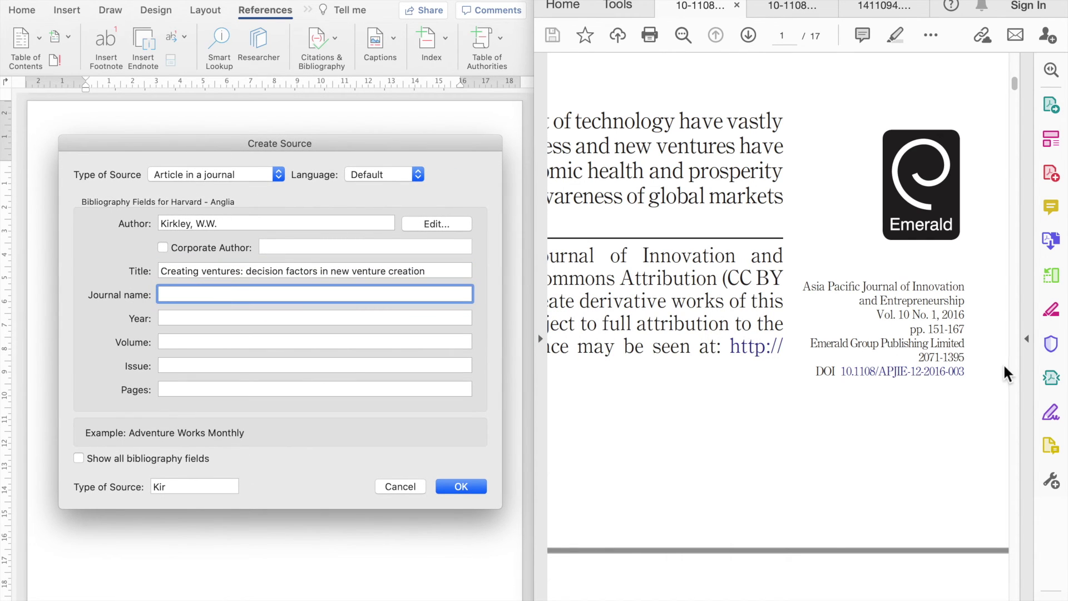
- Paste the journal name copied from the PDF and enter 2016 as the year
left_click(810, 285)
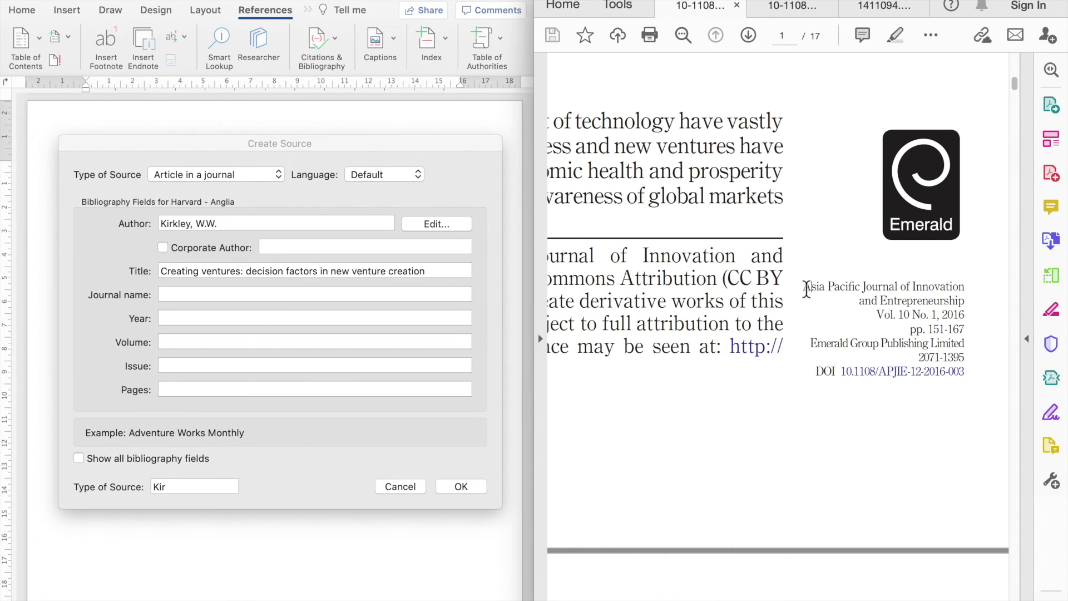
left_click_drag(802, 287, 957, 297)
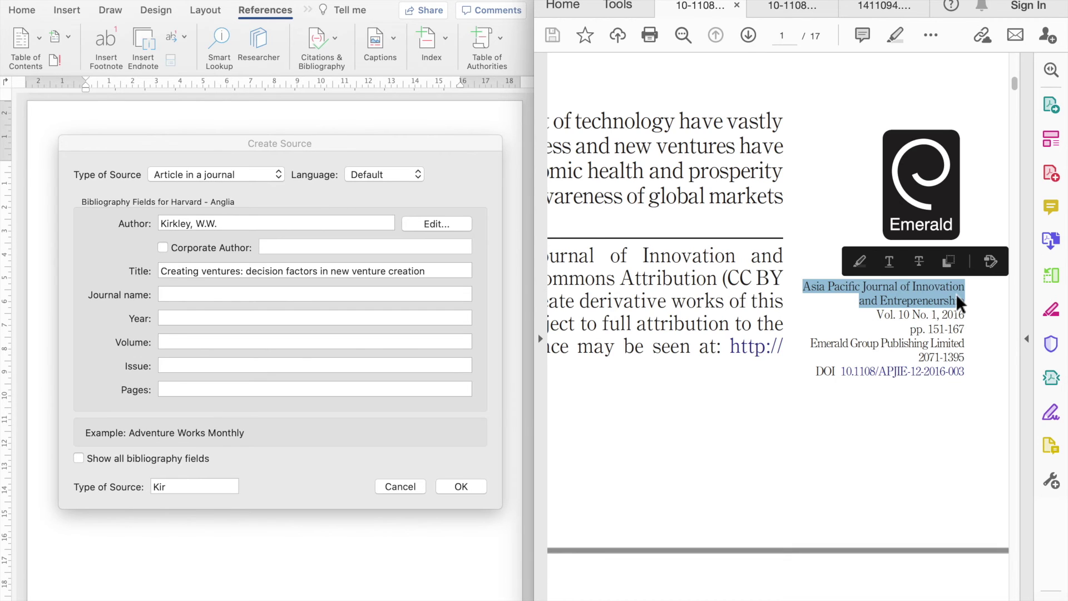
left_click(179, 293)
type("Asia Pacific Journal of Innovation and Entrepreneurship")
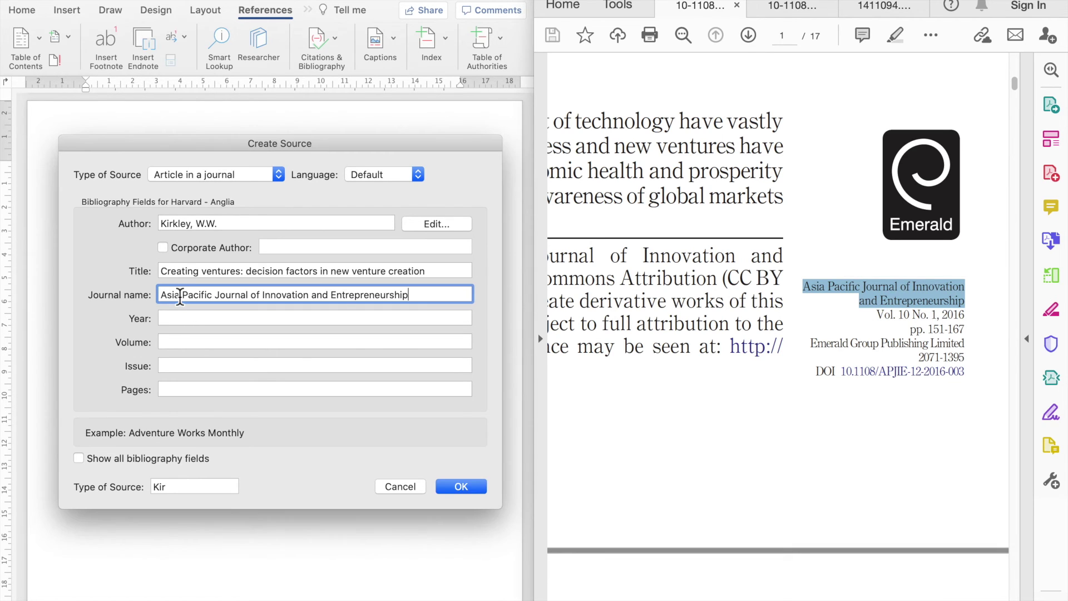
left_click(209, 318)
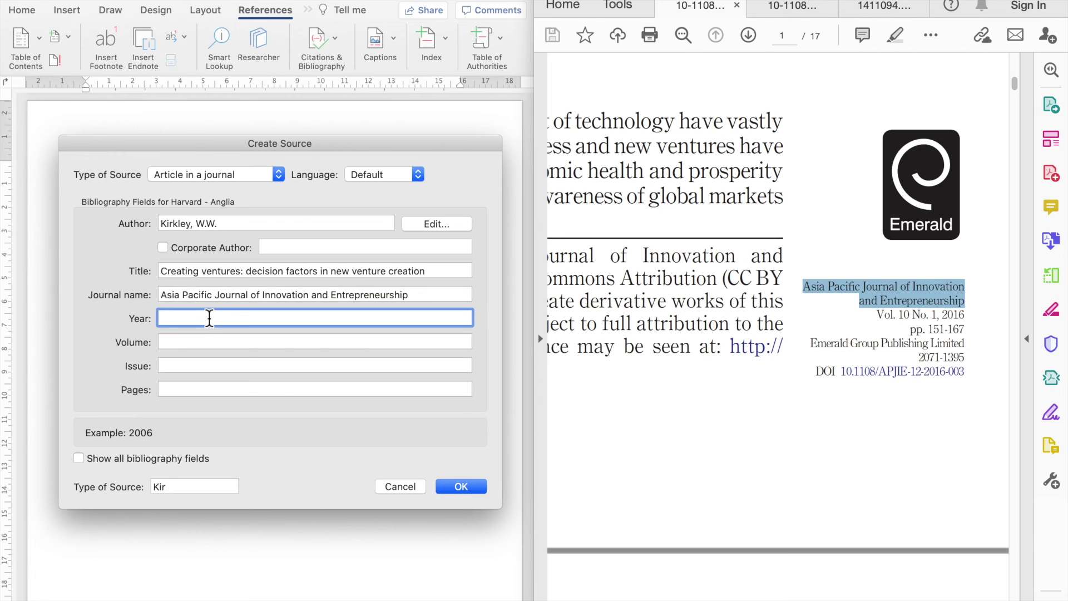
type("2016")
- Enter volume 10, issue 1 and pages 151-167, then save the source to insert its citation
left_click(294, 344)
type("10")
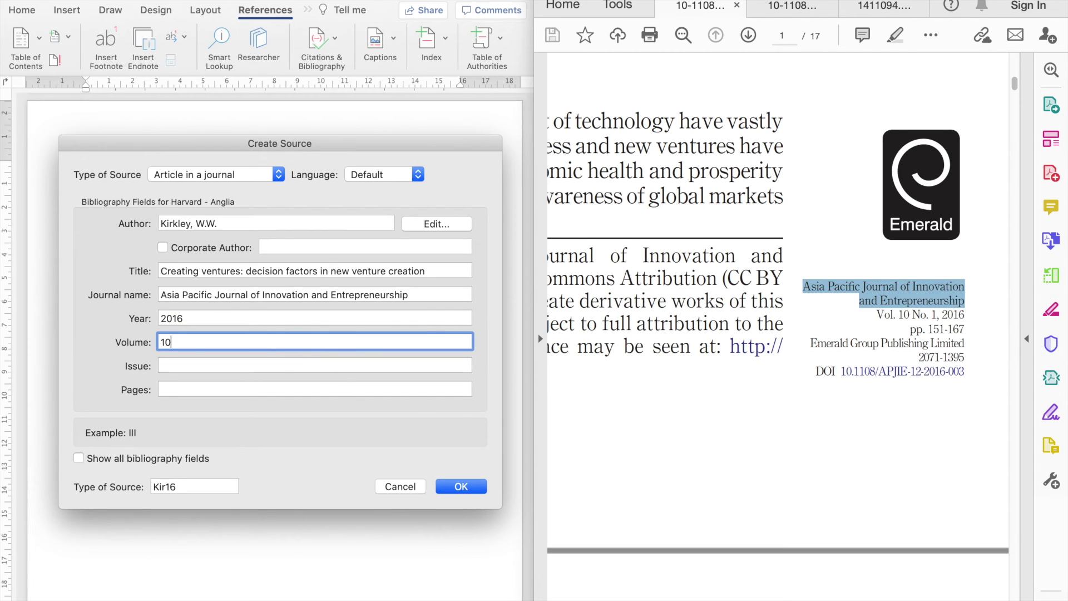
left_click(240, 367)
type("1")
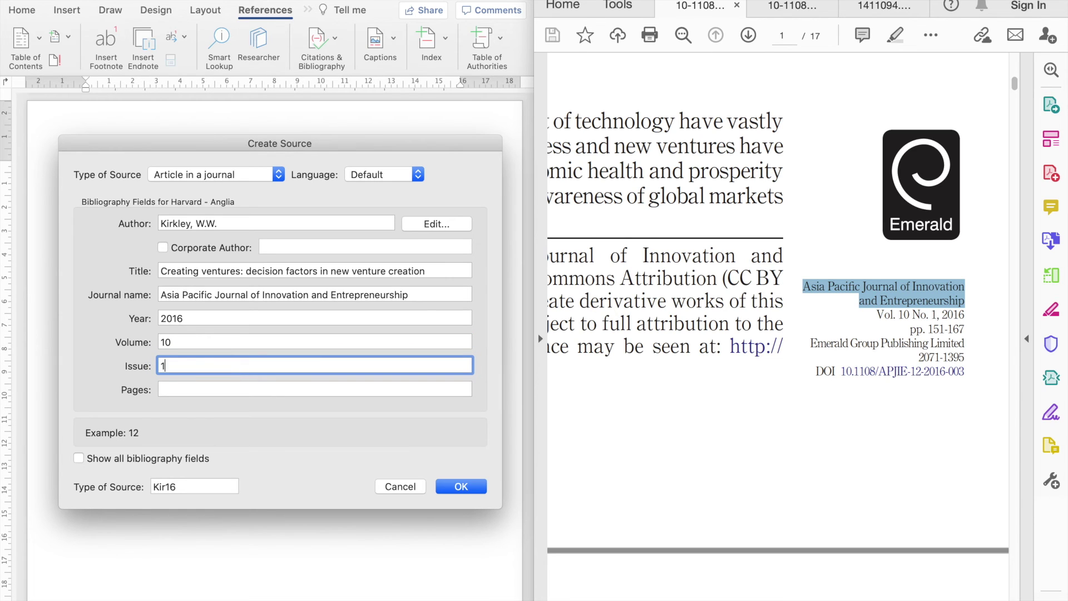
left_click(253, 389)
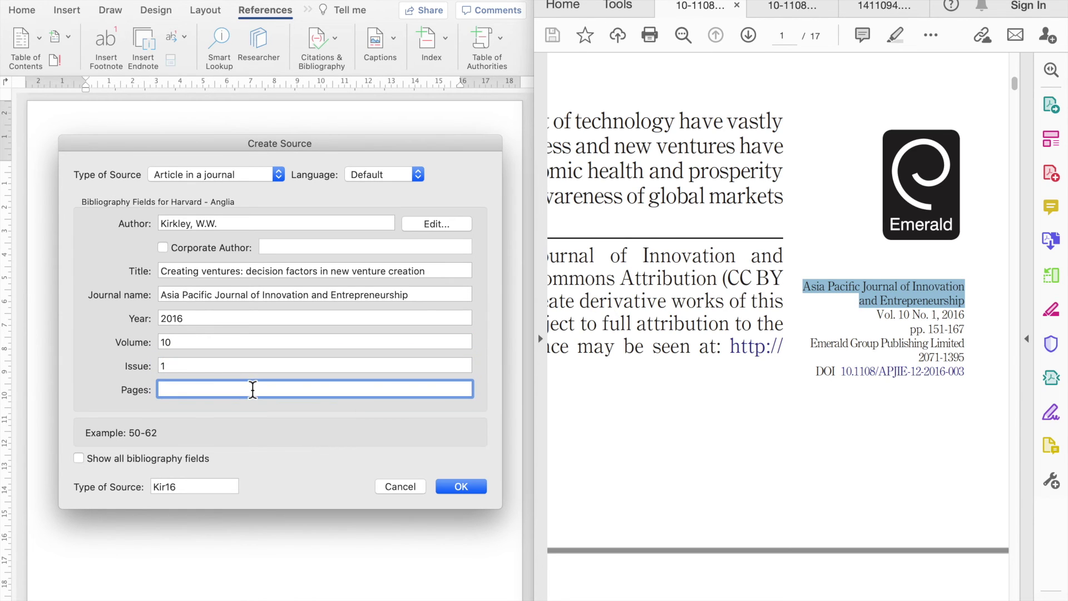
type("151-167")
left_click(461, 487)
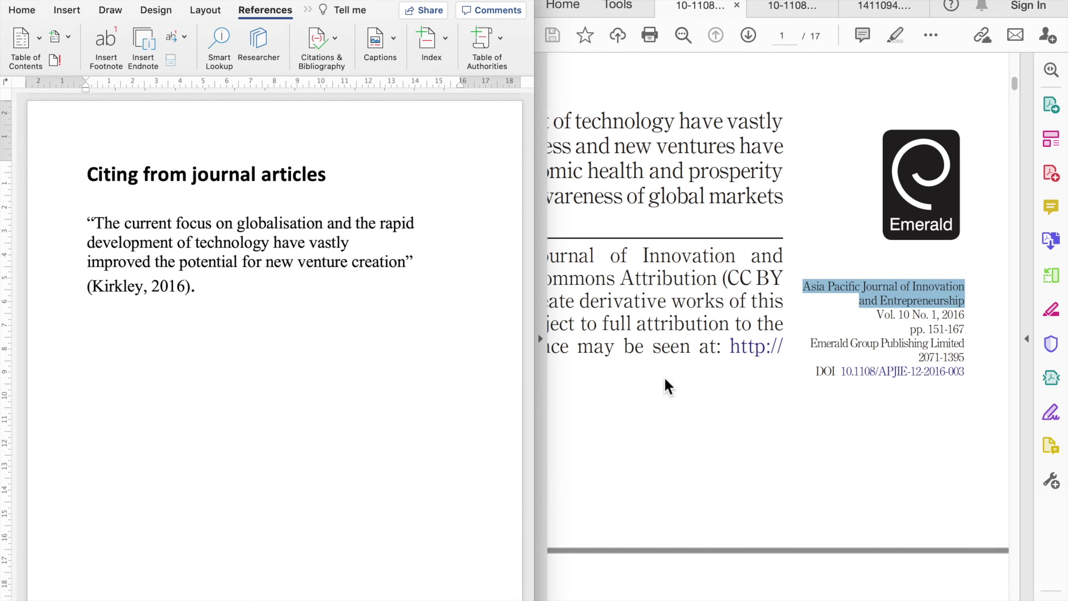
left_click(759, 423)
key("super+minus")
key("super+minus")
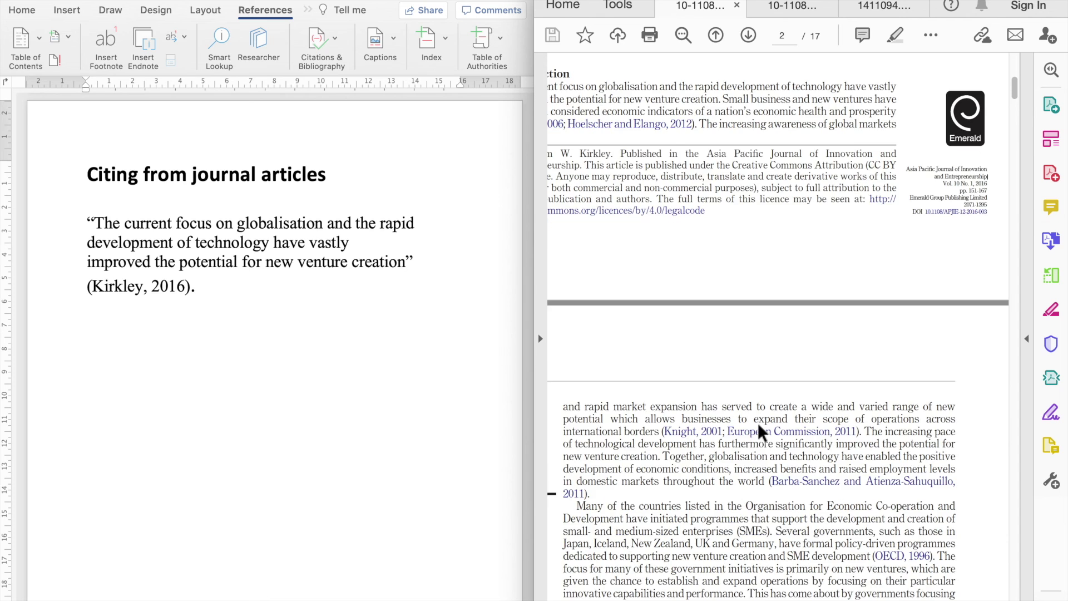
scroll(757, 423, "up", 3)
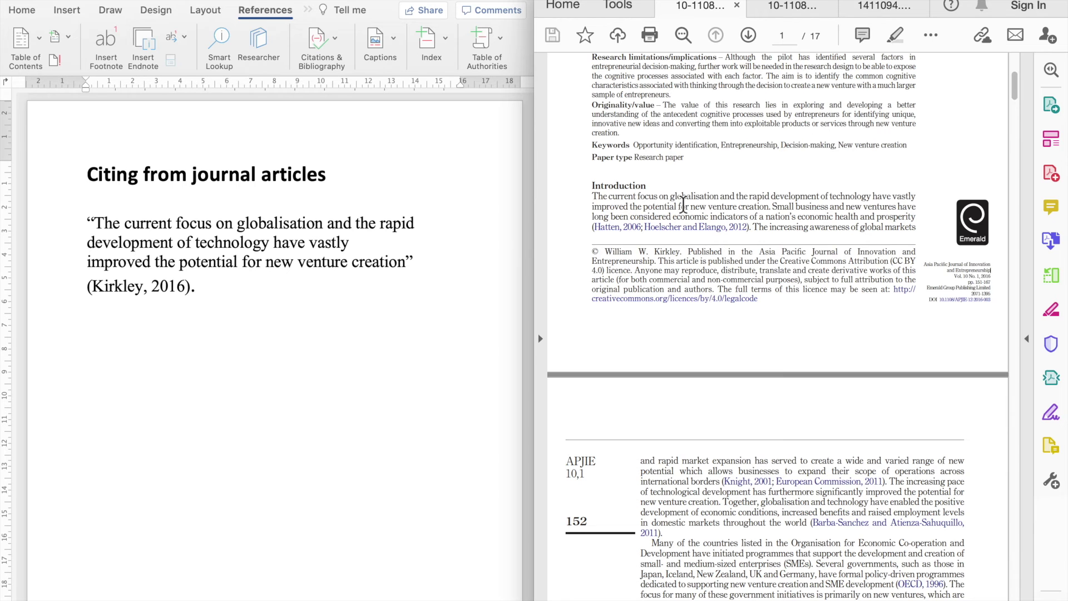
scroll(683, 205, "up", 5)
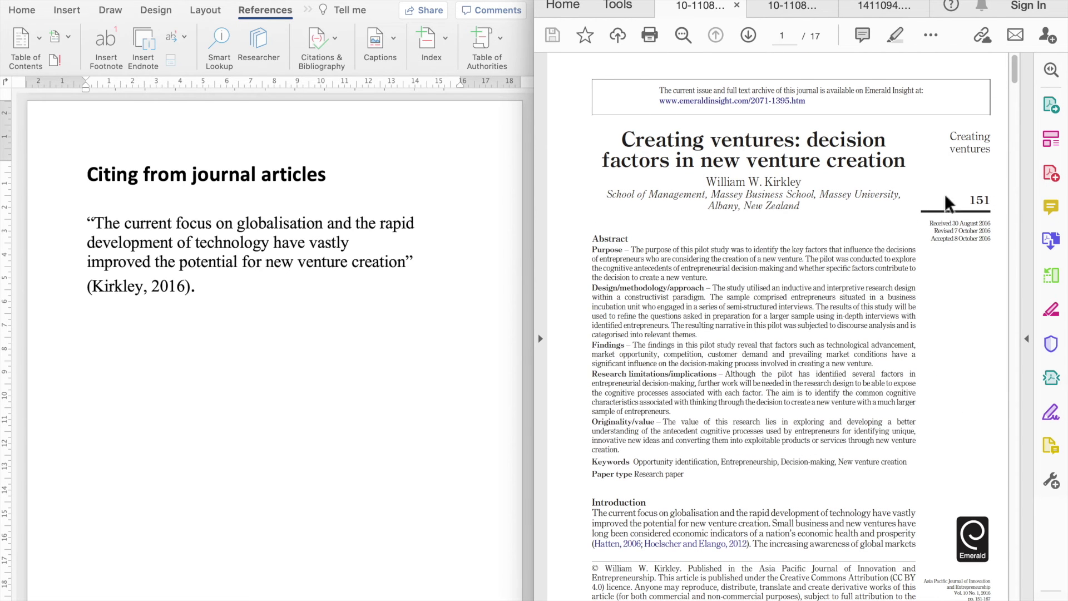
left_click(169, 287)
- Edit the journal quotation's citation to include page 151, then deselect it
left_click(196, 284)
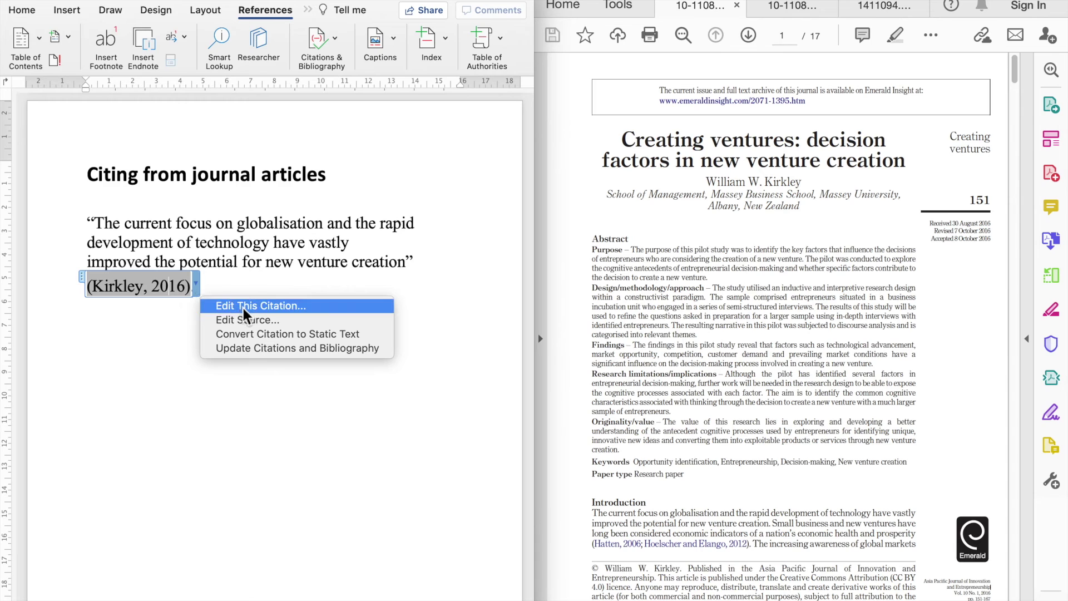
left_click(243, 306)
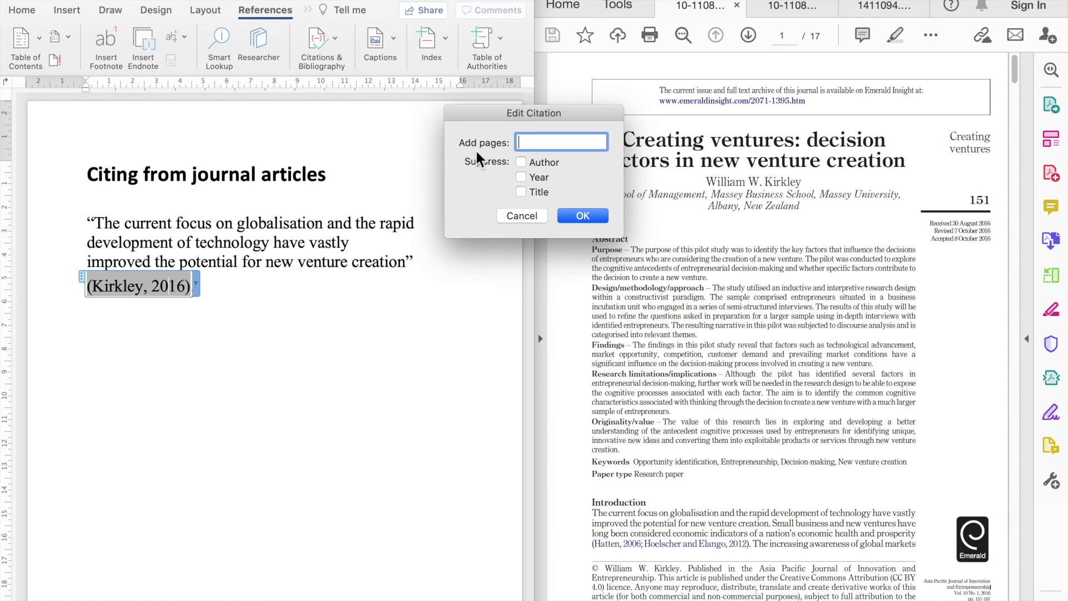
type("151")
left_click(593, 217)
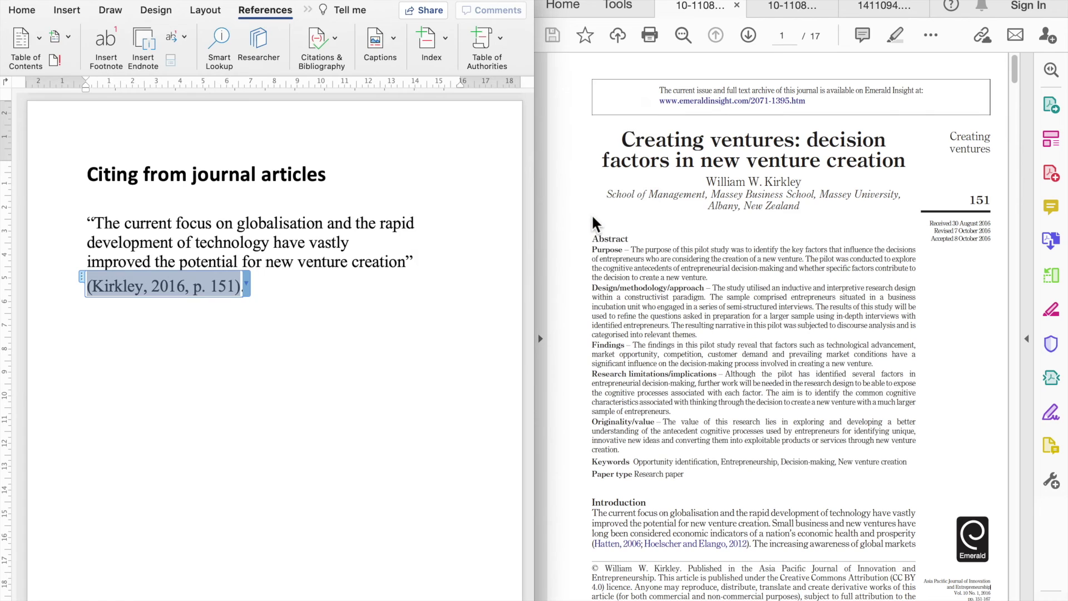
left_click(370, 283)
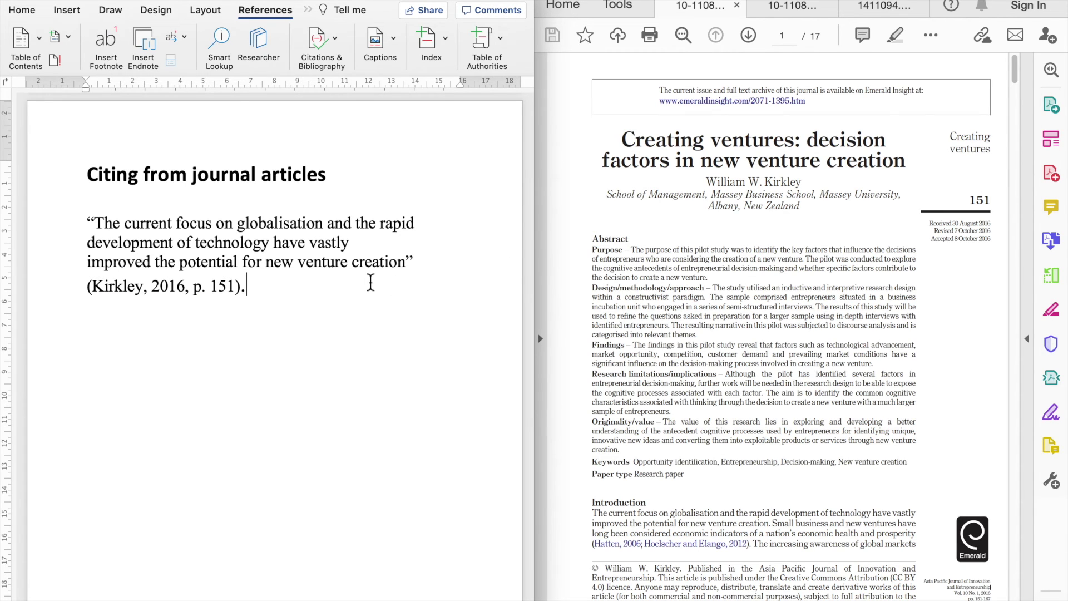
- Add an empty line below the References heading and switch Word to full screen
scroll(370, 283, "down", 1)
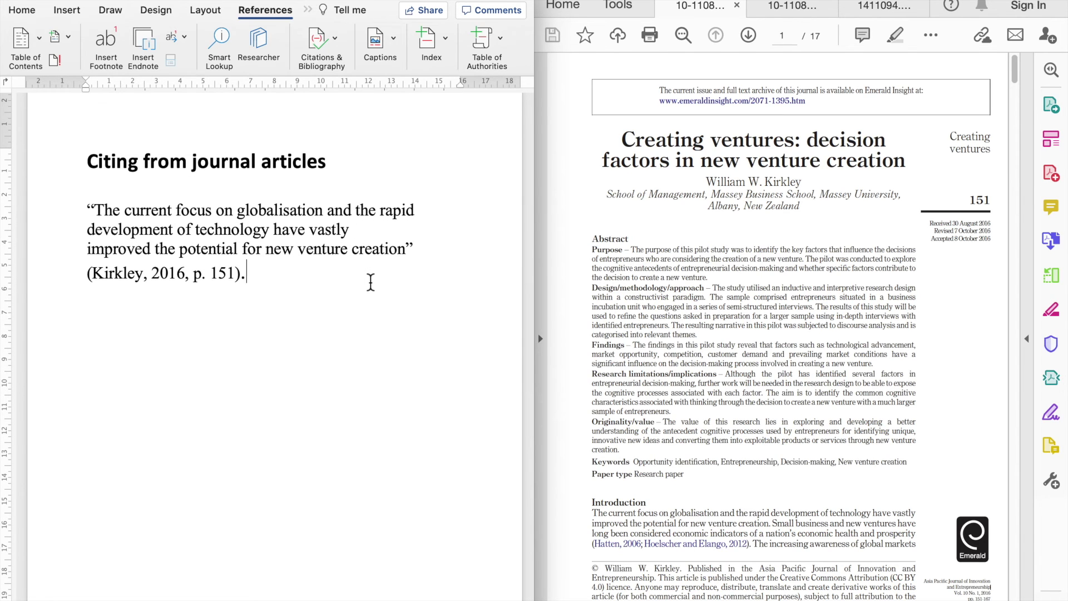
scroll(370, 283, "down", 15)
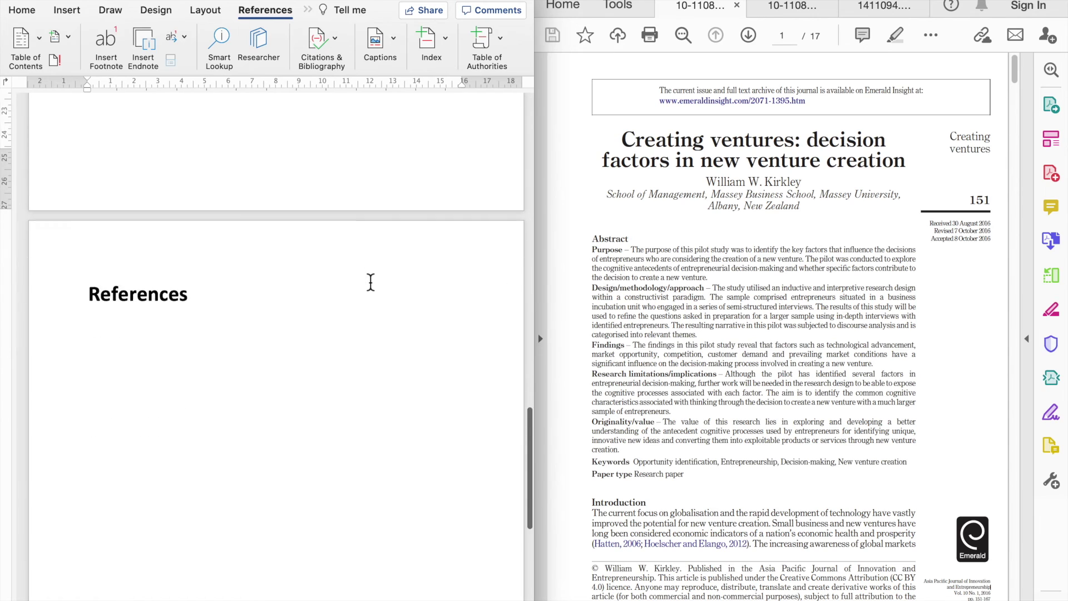
scroll(370, 282, "down", 3)
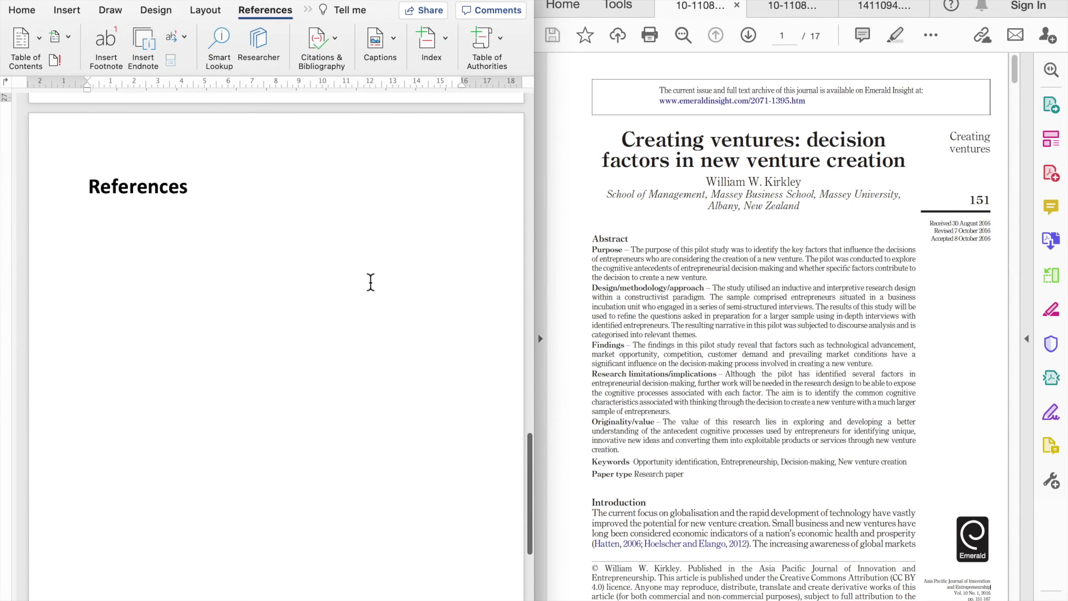
left_click(228, 196)
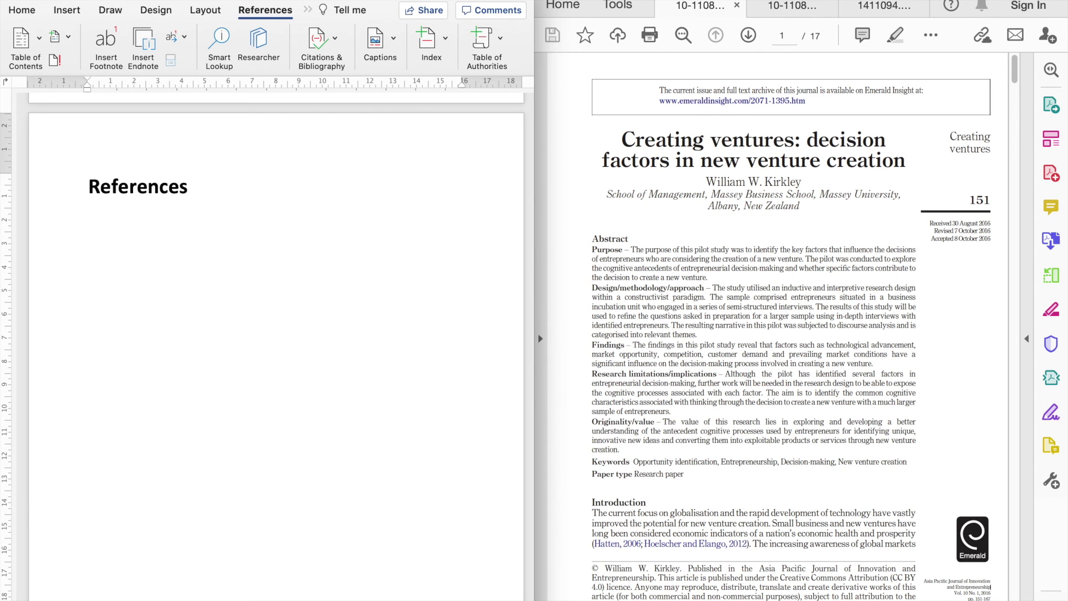
key("Return")
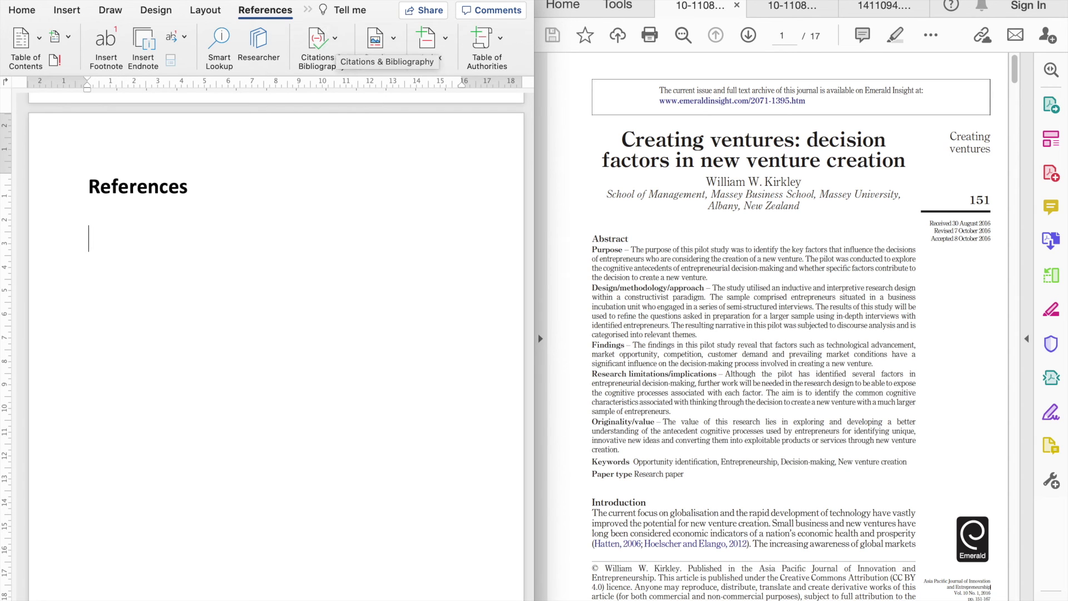
left_click(48, 8)
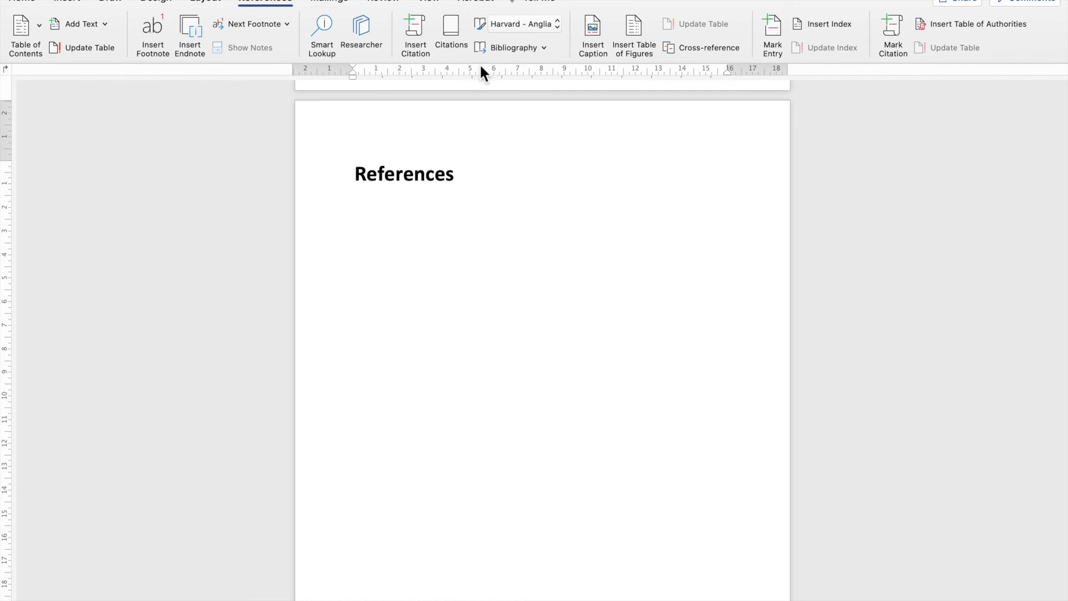
- Insert the built-in Works Cited bibliography with the Reid & Sanders and Kirkley entries
left_click(544, 48)
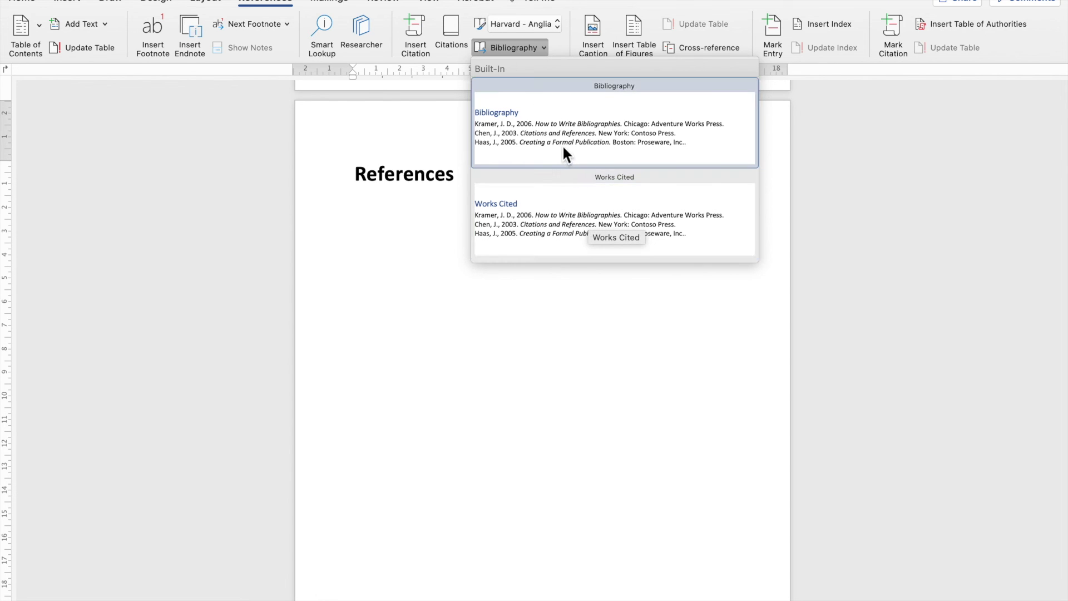
left_click(544, 234)
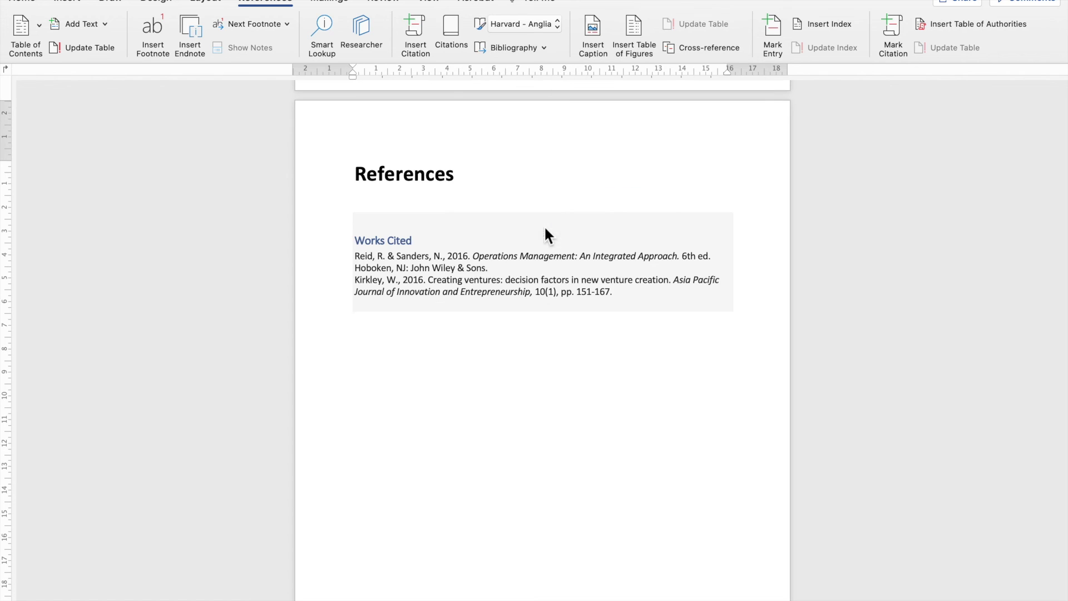
left_click(445, 341)
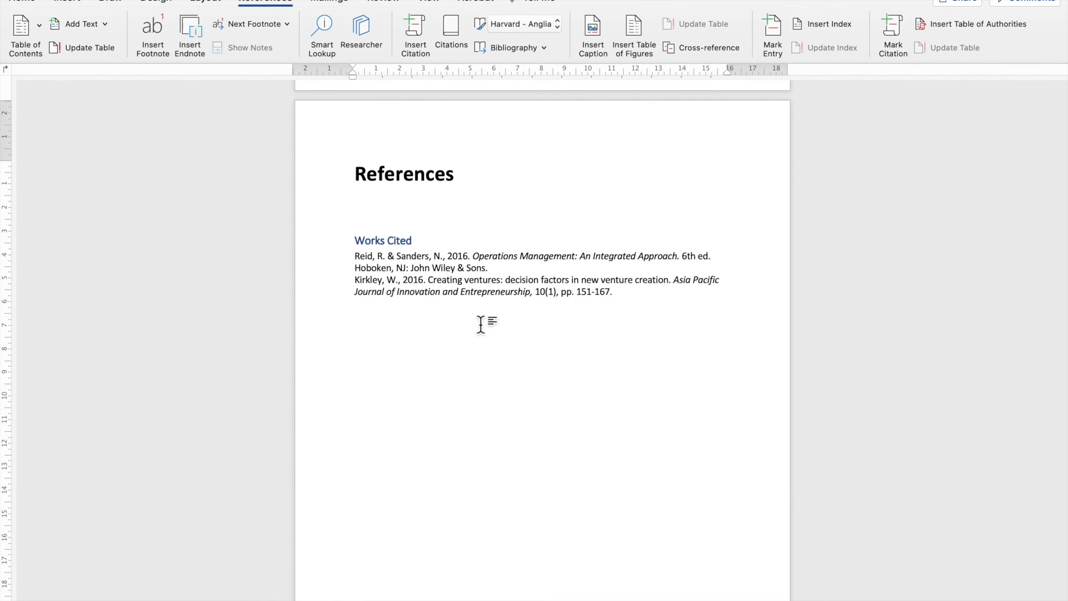
- Delete the Works Cited title and move the References heading into the bibliography
triple_click(368, 234)
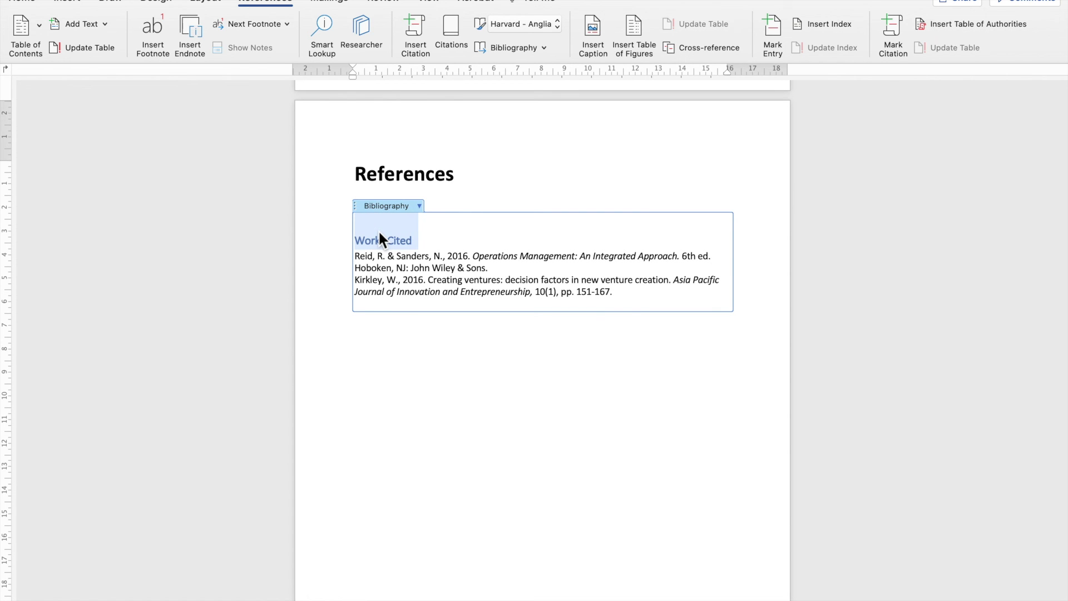
key("BackSpace")
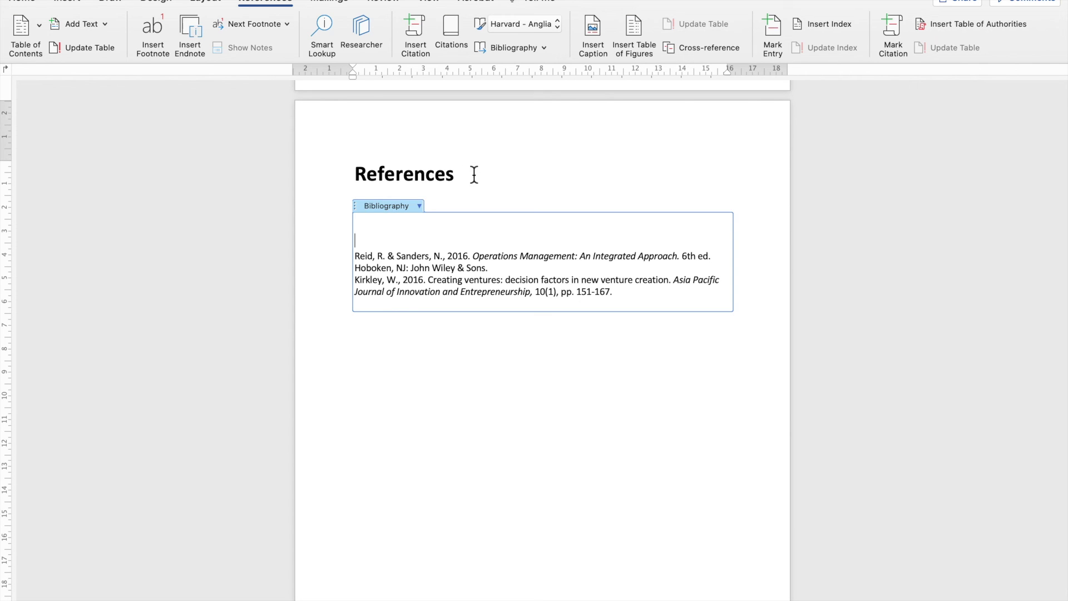
left_click_drag(474, 174, 345, 177)
key("super+c")
key("BackSpace")
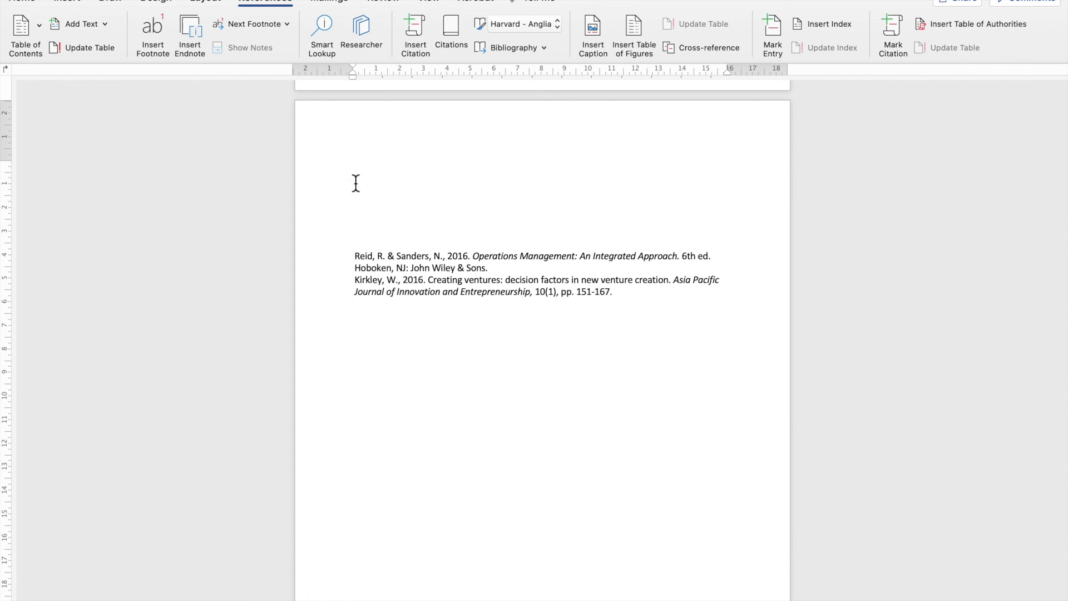
left_click(408, 242)
key("super+v")
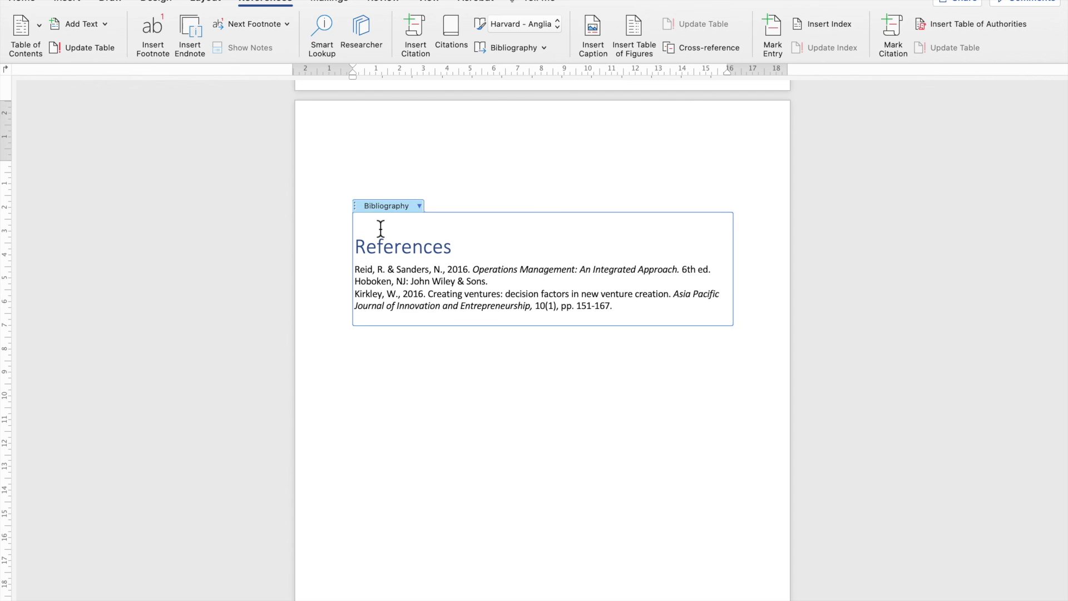
key("Return")
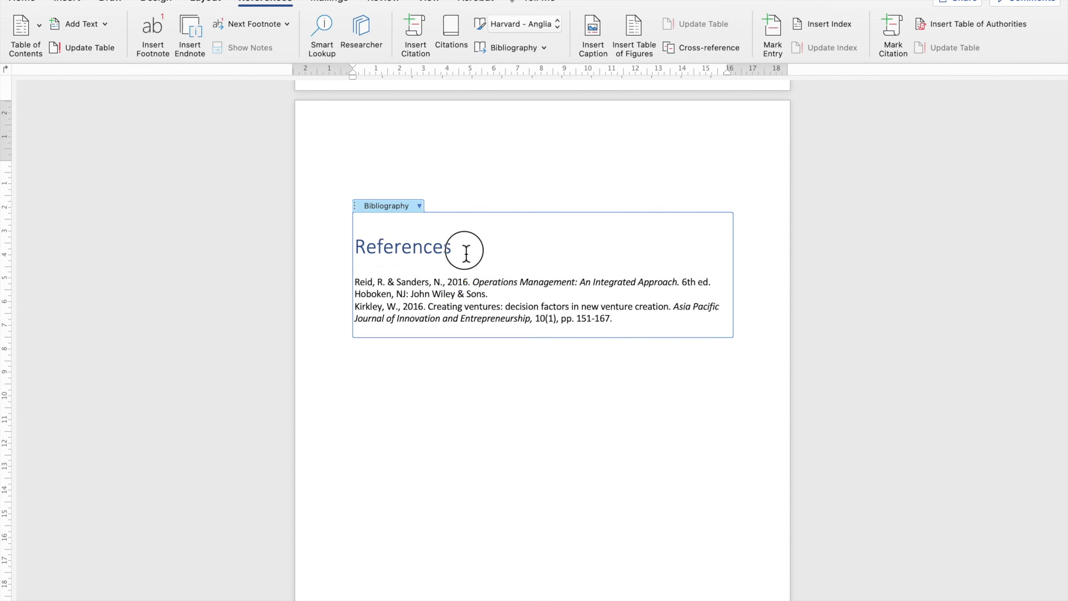
- Colour the bibliography's References title black and make it bold
left_click_drag(469, 250, 329, 250)
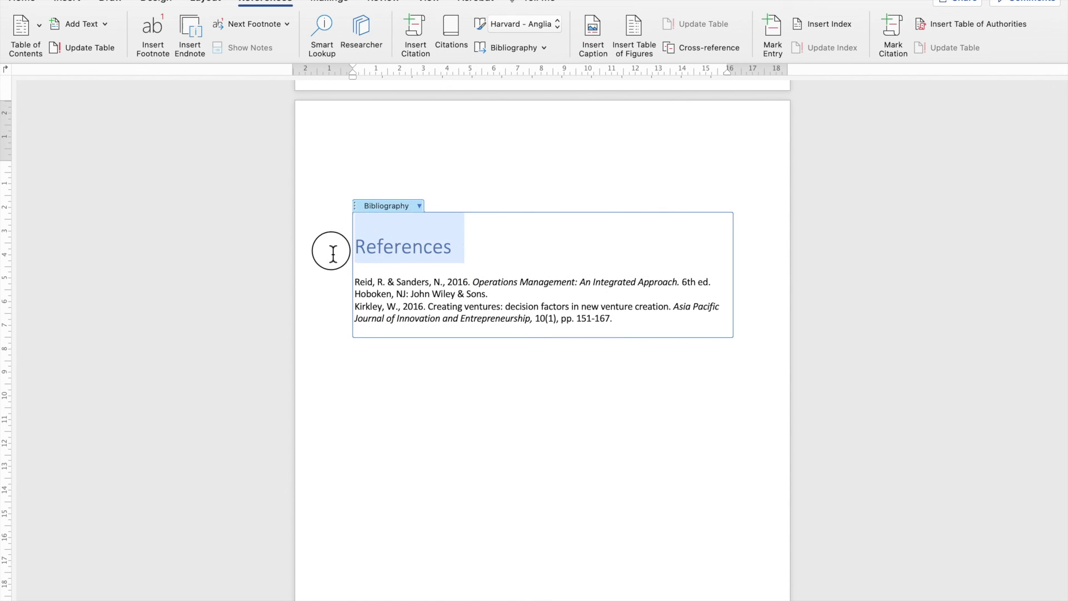
left_click(23, 4)
left_click(291, 47)
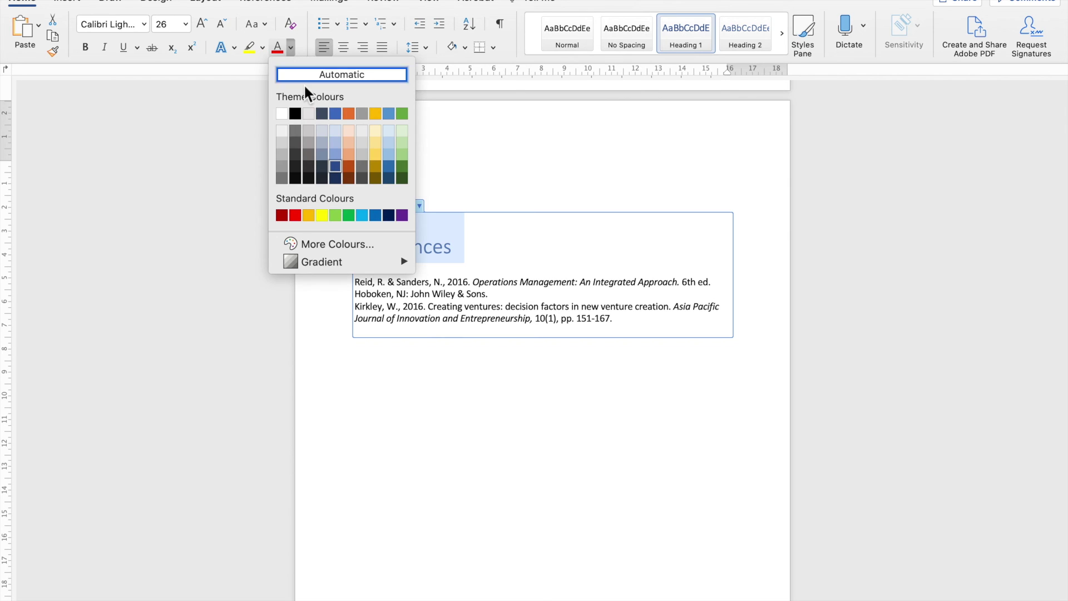
left_click(294, 115)
key("super+b")
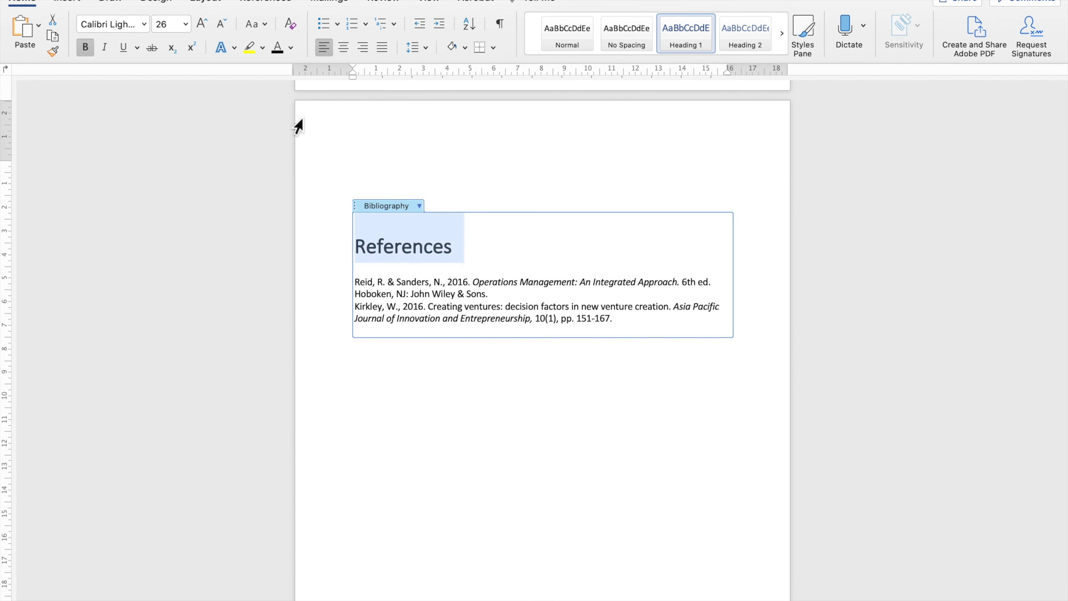
mouse_move(631, 325)
left_mouse_down()
mouse_move(491, 330)
mouse_move(410, 312)
mouse_move(625, 305)
mouse_move(636, 324)
left_mouse_up()
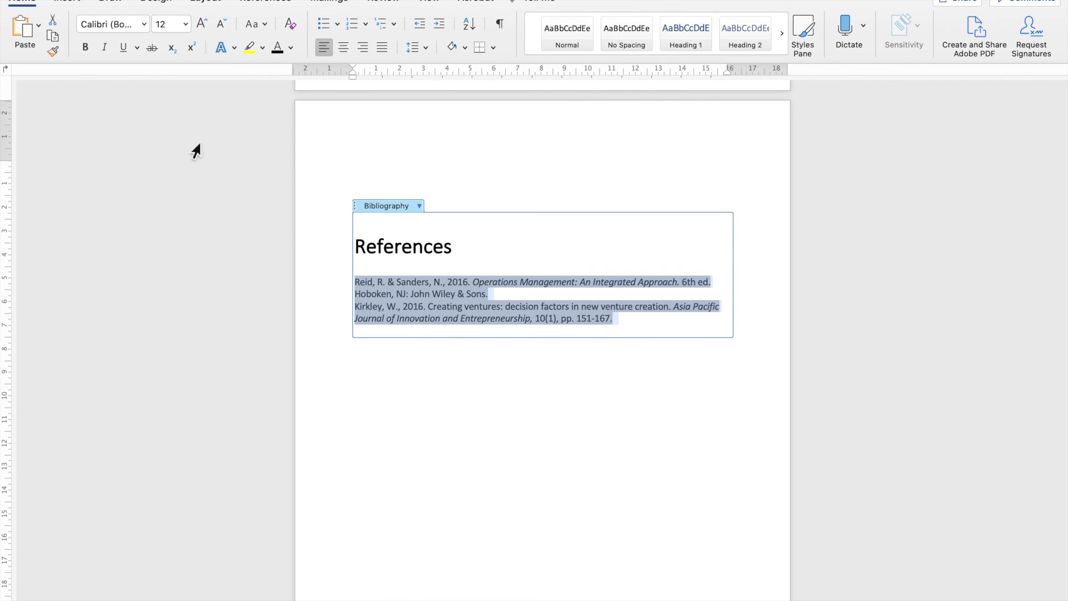
- Set the Reid & Sanders and Kirkley entries in Times New Roman 12 pt
left_click(114, 26)
type("Times New Roman")
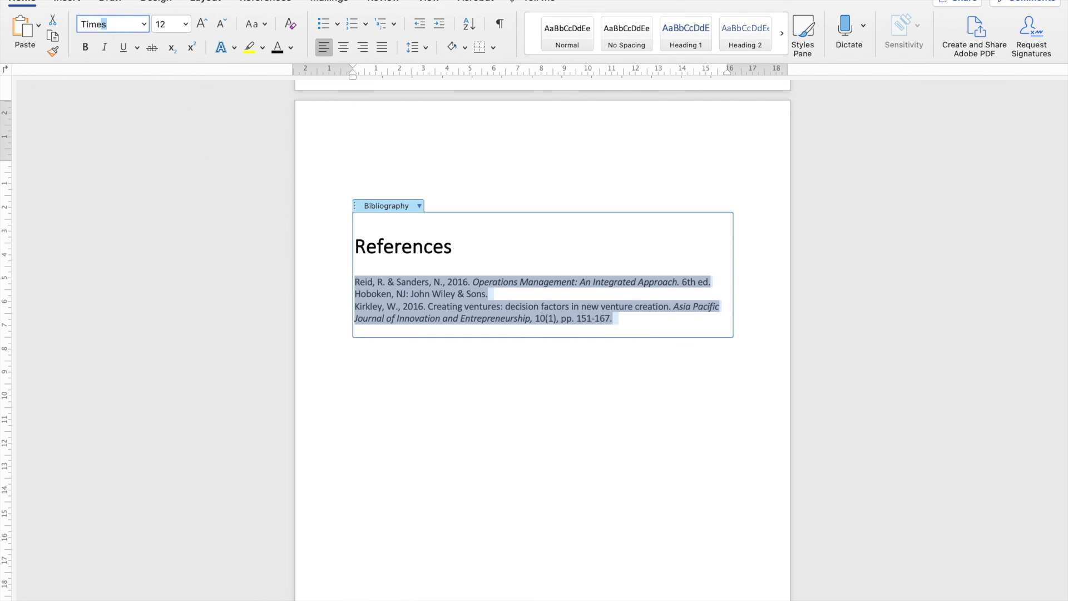
key("Return")
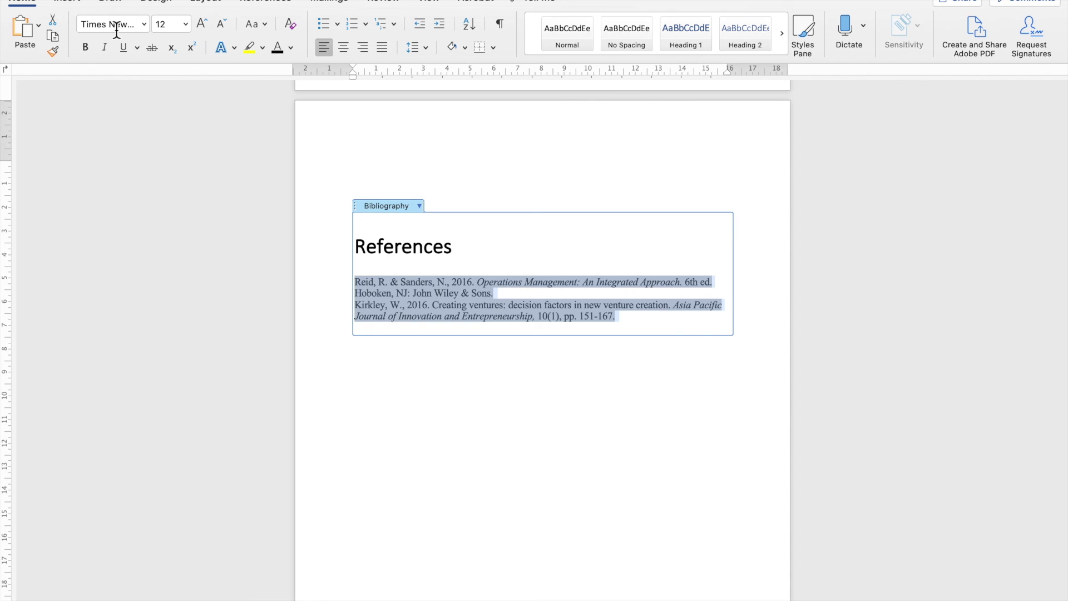
left_click(180, 28)
left_click(641, 332)
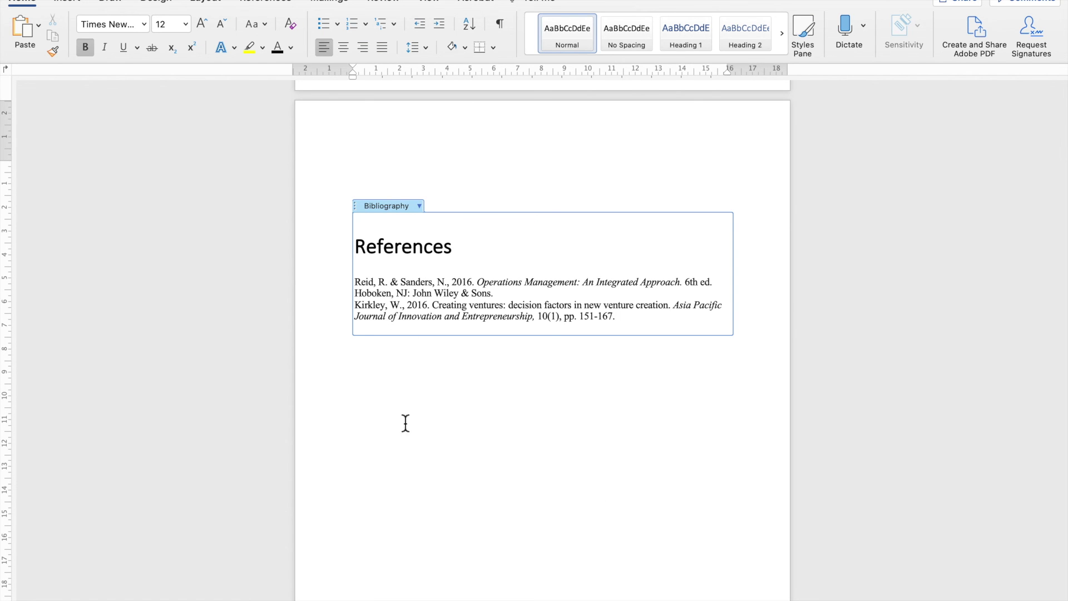
left_click(579, 305)
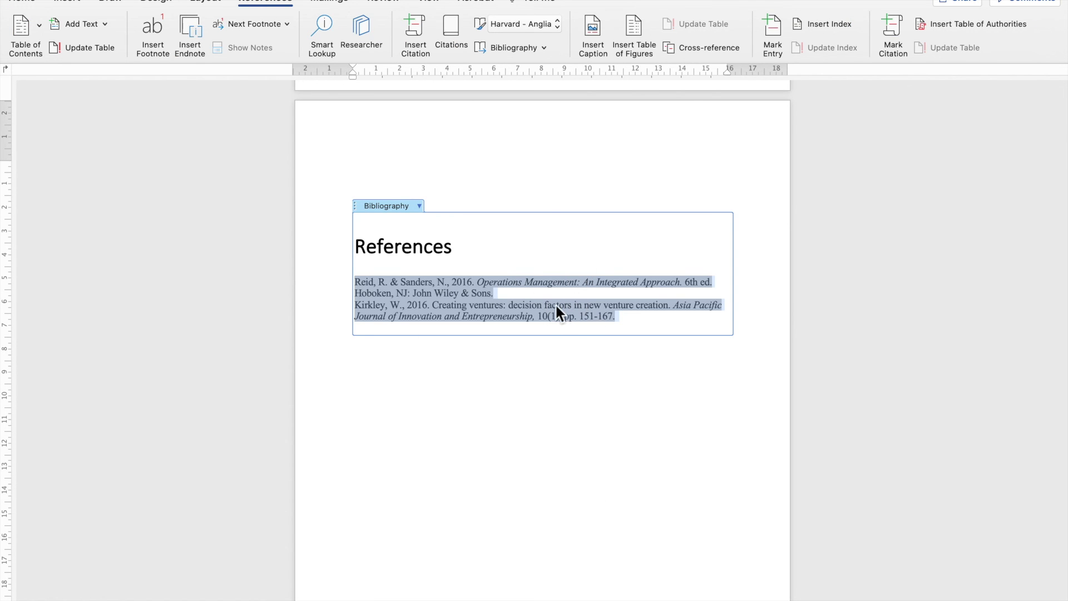
- Update the bibliography field, which reverts its entries to the default font
right_click(557, 307)
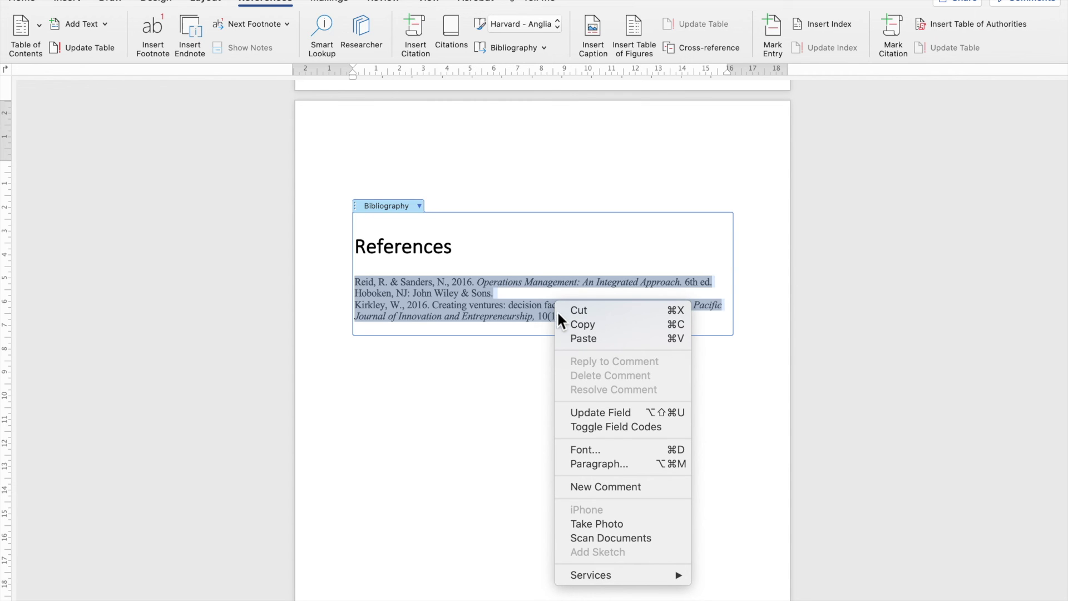
left_click(619, 411)
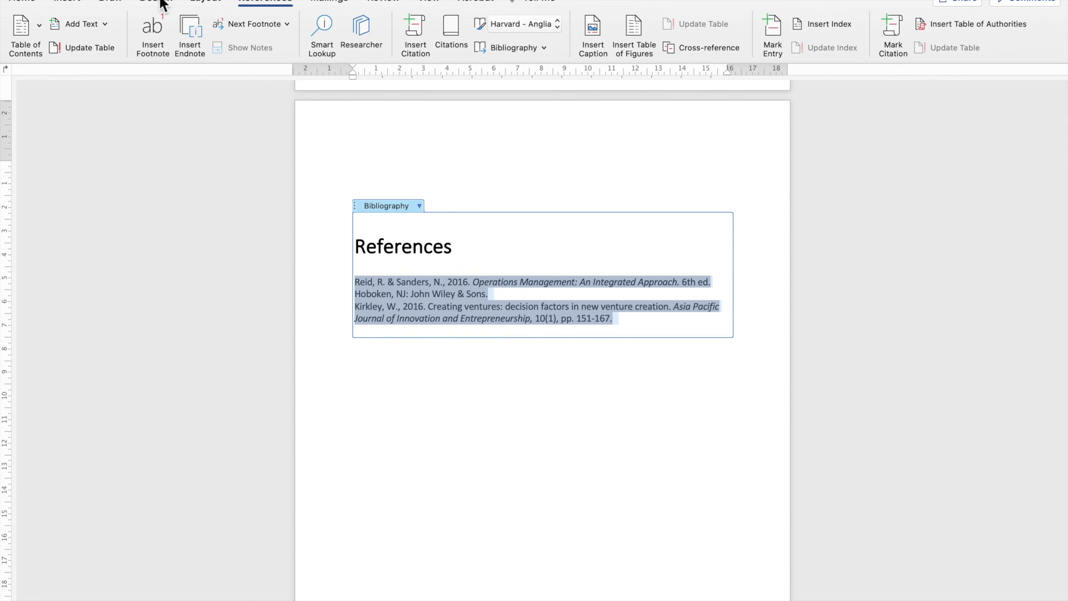
- Reapply Times New Roman to the refreshed Reid & Sanders and Kirkley entries
left_click(25, 2)
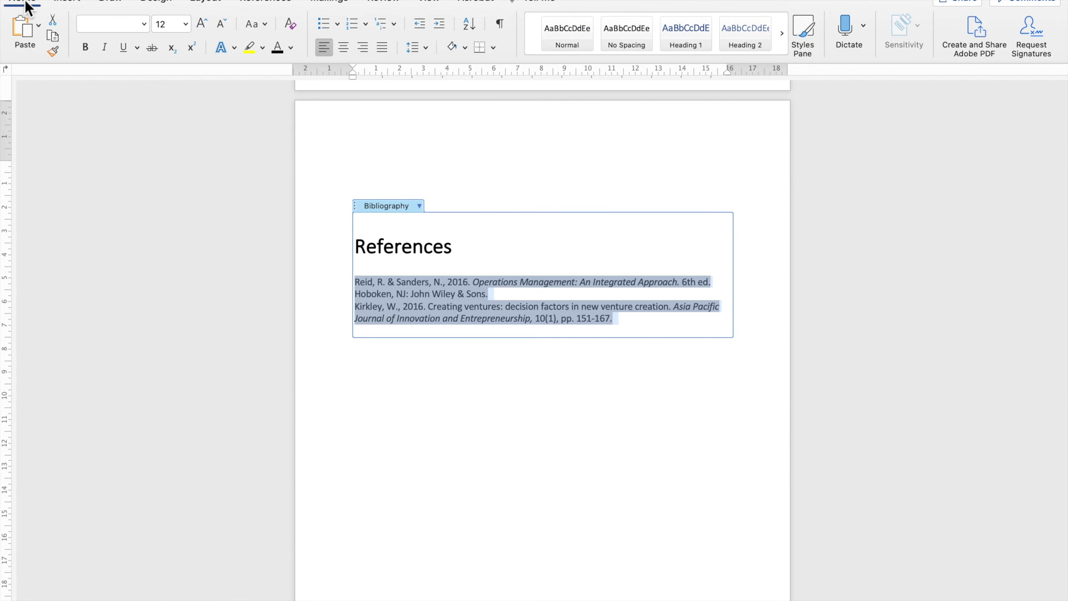
type("Times New")
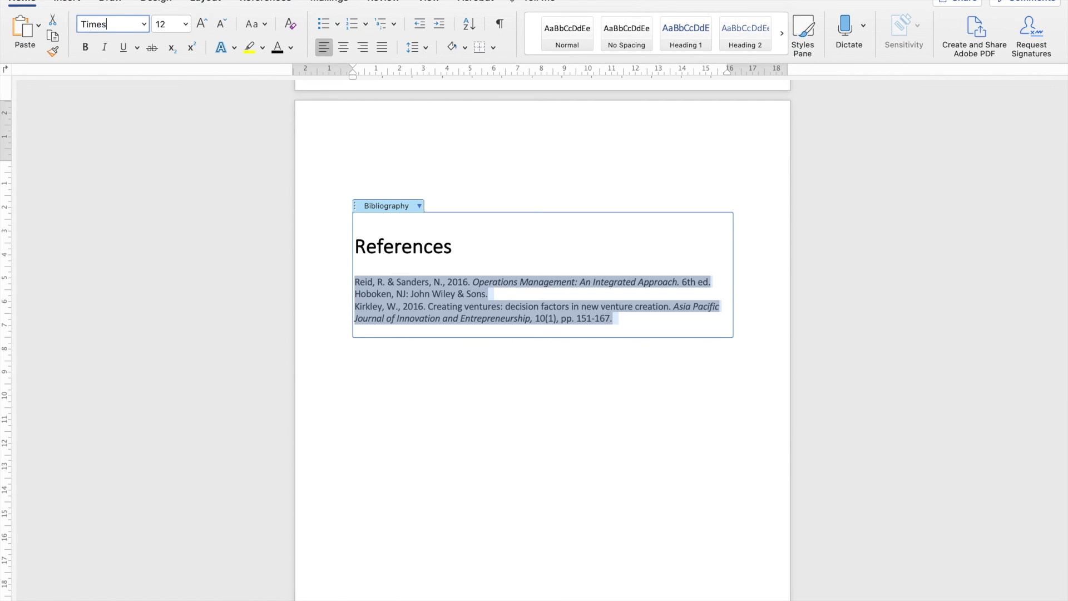
key("Return")
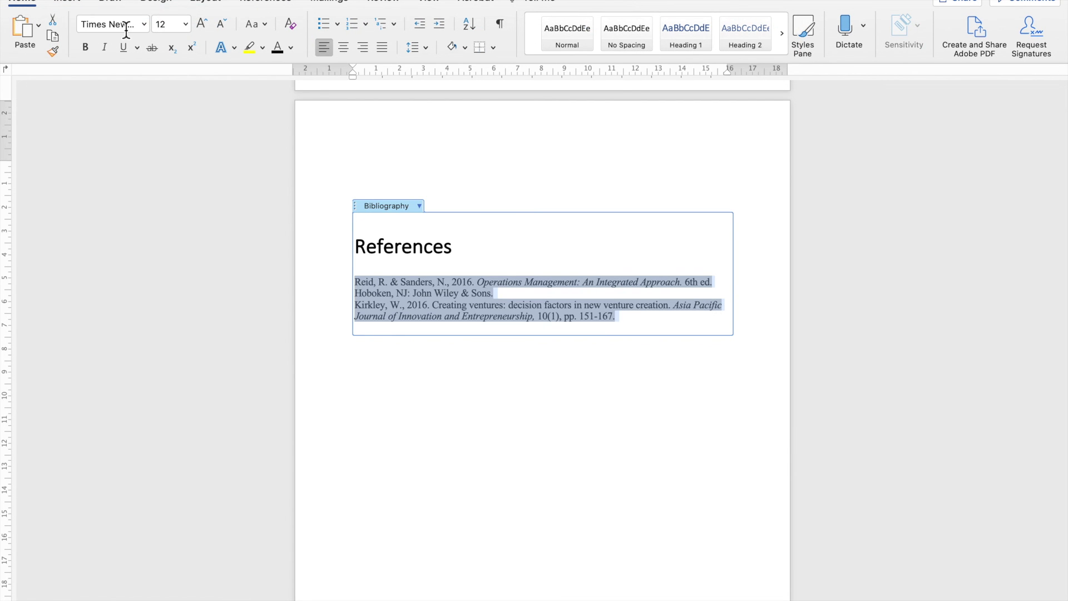